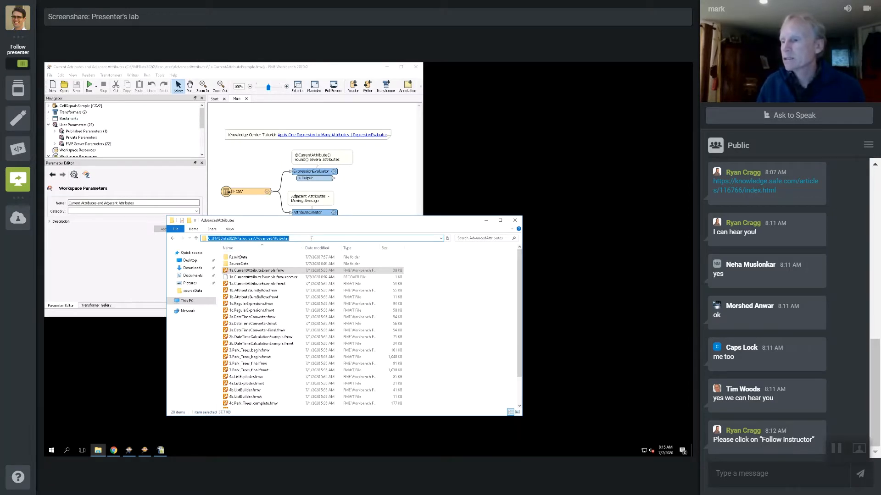
Step: Switch to FME Workbench, show the visual preview with feature information, and run the workspace up to the CSV reader using the CellSignalsSample source file
{"action": "left_click", "coordinate": [243, 273]}
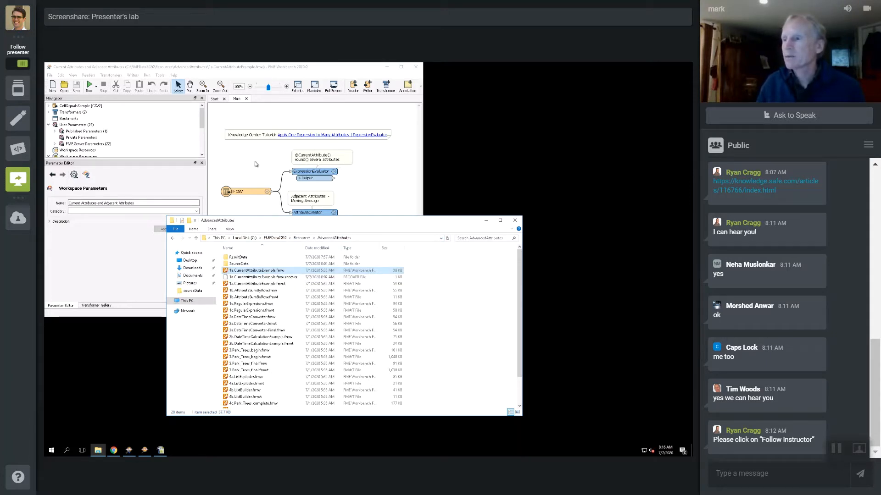
{"action": "left_click", "coordinate": [266, 70]}
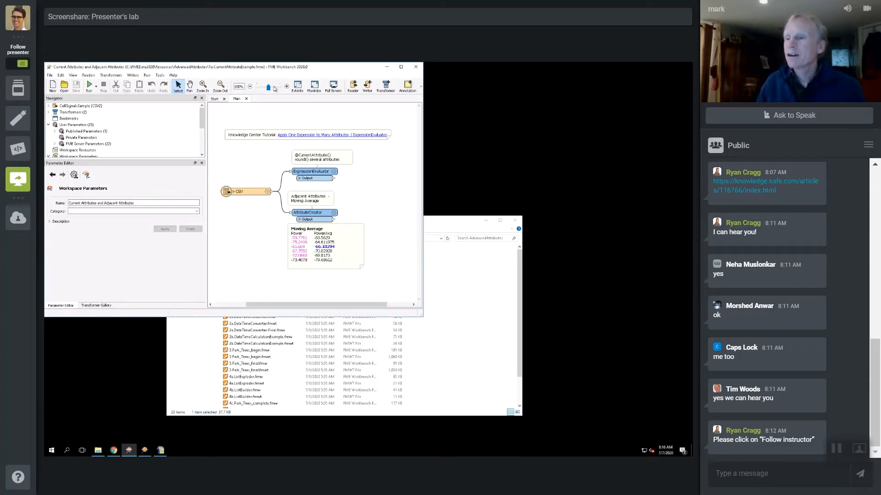
{"action": "left_click", "coordinate": [247, 195]}
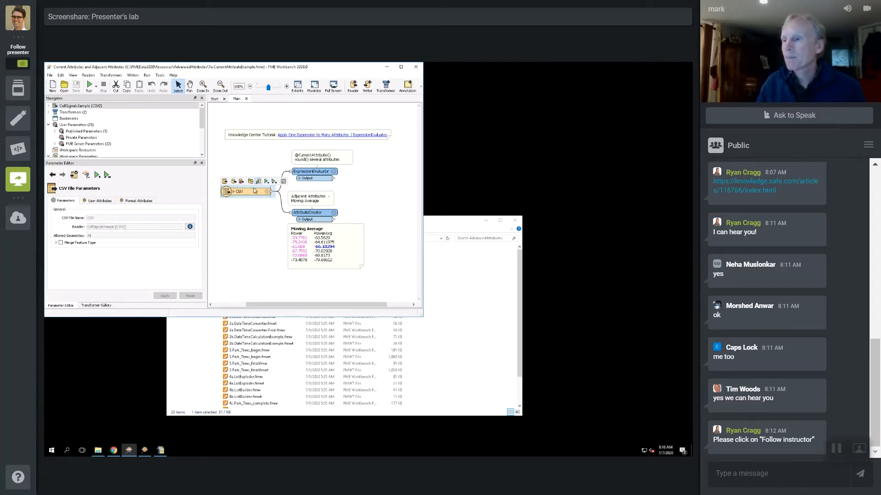
{"action": "left_click", "coordinate": [258, 182]}
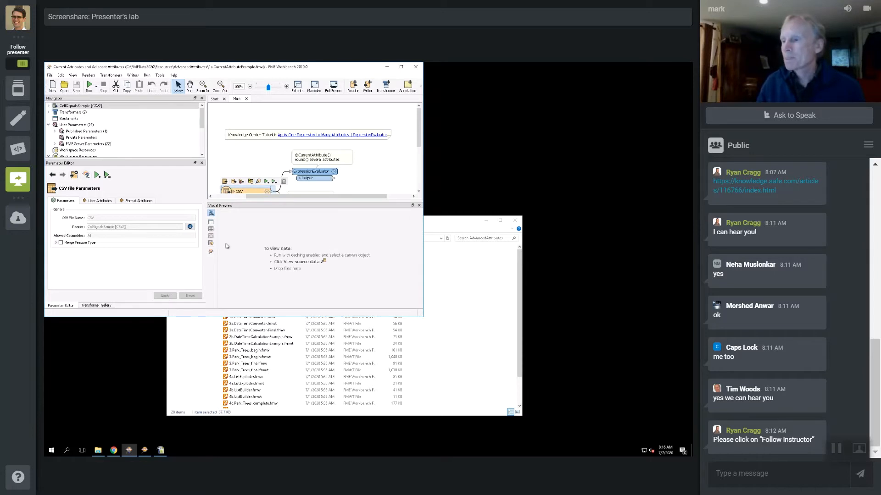
{"action": "left_click", "coordinate": [211, 244]}
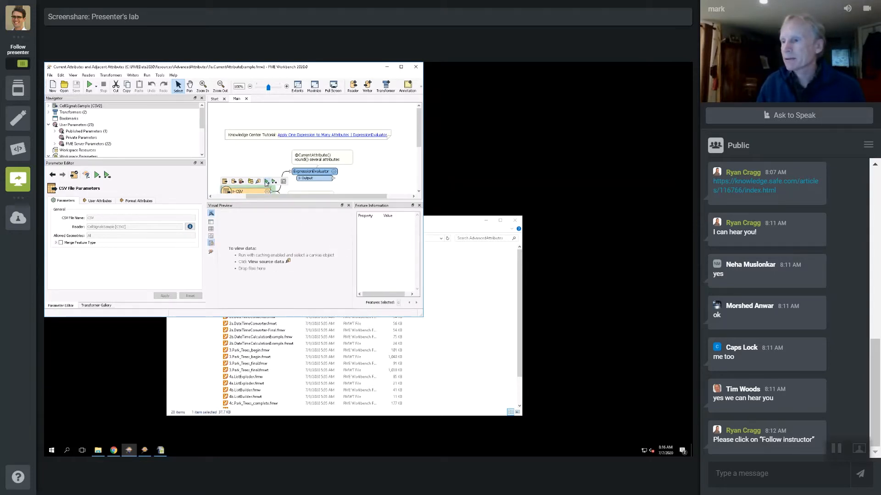
{"action": "left_click", "coordinate": [267, 182]}
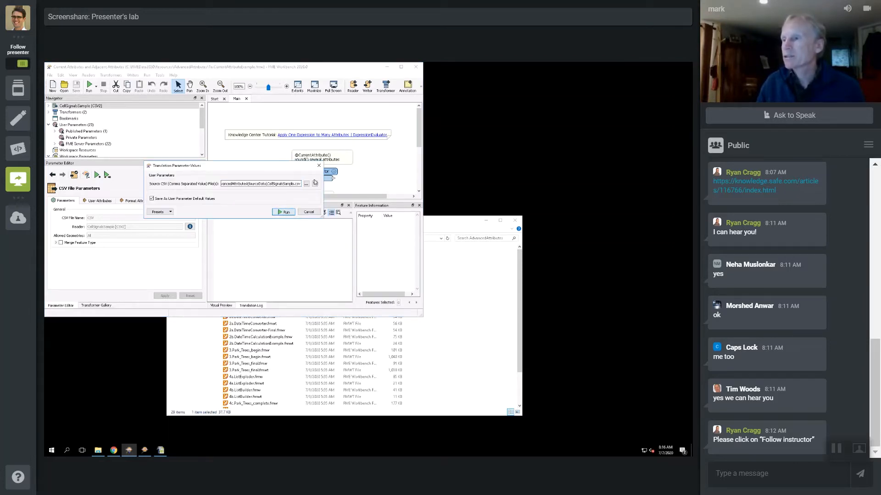
{"action": "left_click", "coordinate": [285, 212]}
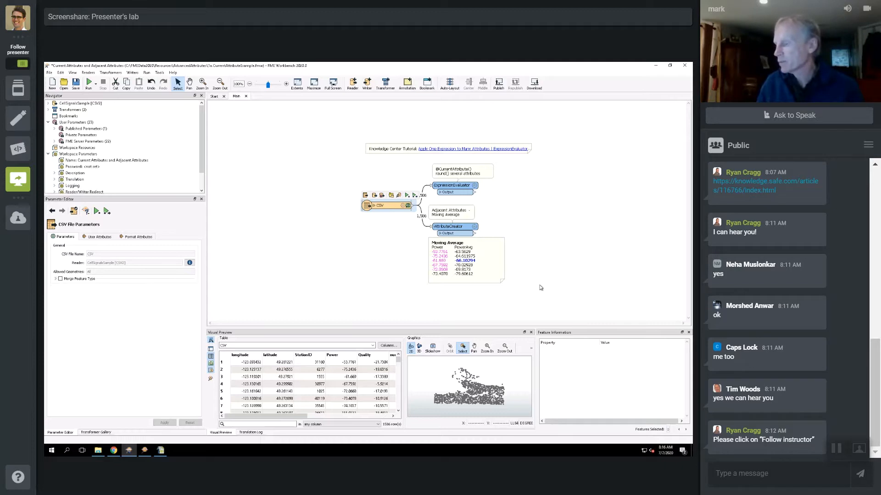
Step: Enlarge the data preview, examine the CSV table's columns through recorded_tstamp, and select one mapped point to inspect its attributes
{"action": "left_click_drag", "start_coordinate": [520, 328], "coordinate": [521, 271]}
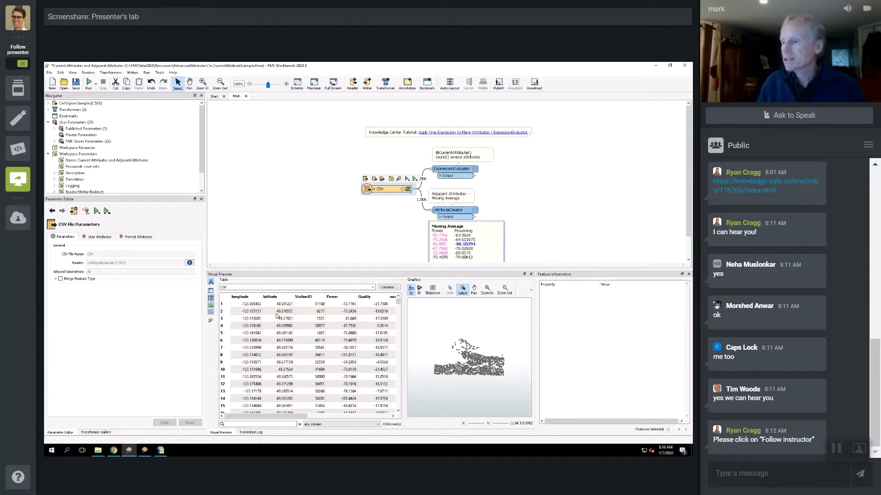
{"action": "left_click_drag", "start_coordinate": [275, 418], "coordinate": [295, 418]}
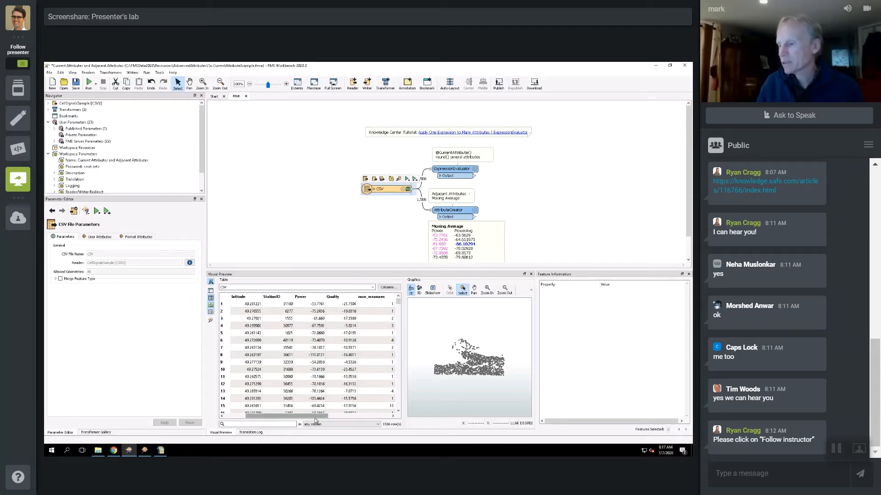
{"action": "left_click_drag", "start_coordinate": [316, 419], "coordinate": [380, 419]}
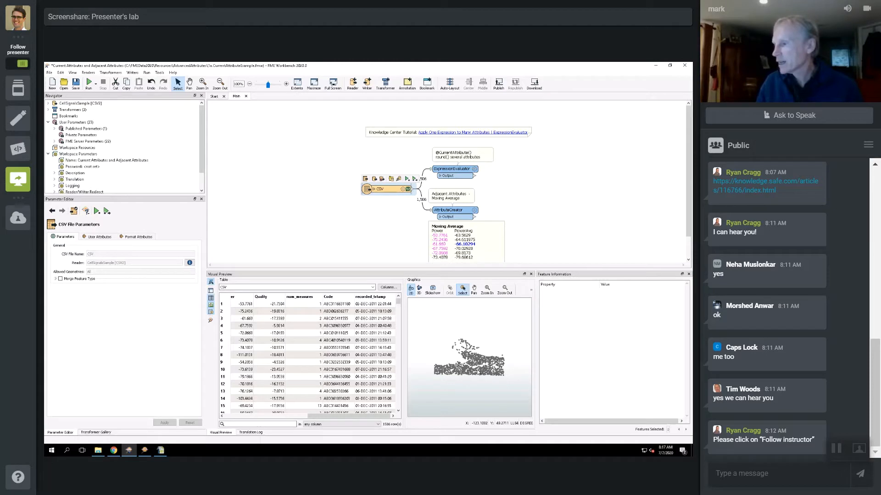
{"action": "left_click", "coordinate": [211, 313]}
{"action": "left_click", "coordinate": [448, 355]}
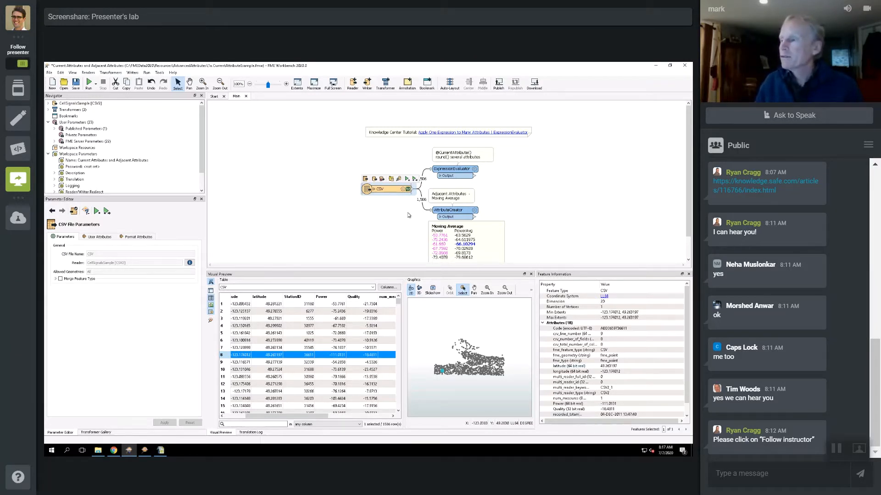
Step: Open the AttributeCreator parameters and examine the advanced attribute value handling, including the numbers of prior and subsequent features
{"action": "left_click", "coordinate": [448, 211]}
{"action": "mouse_move", "coordinate": [448, 213]}
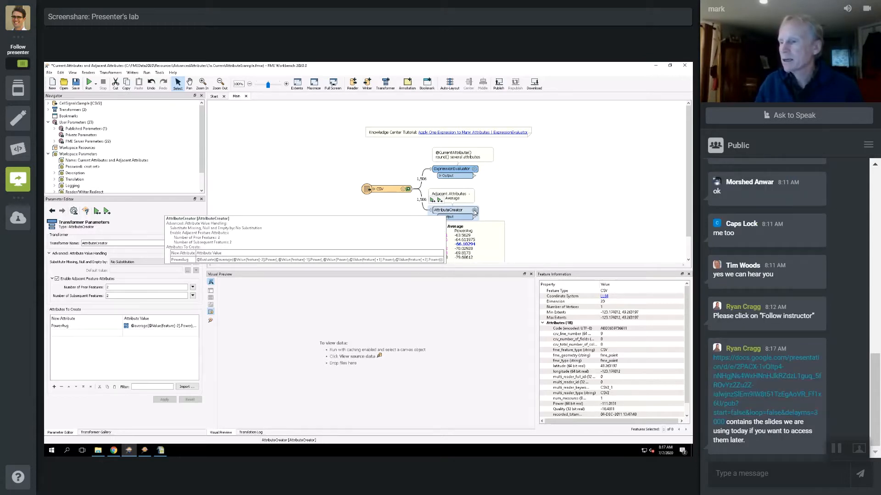
{"action": "left_click", "coordinate": [475, 212]}
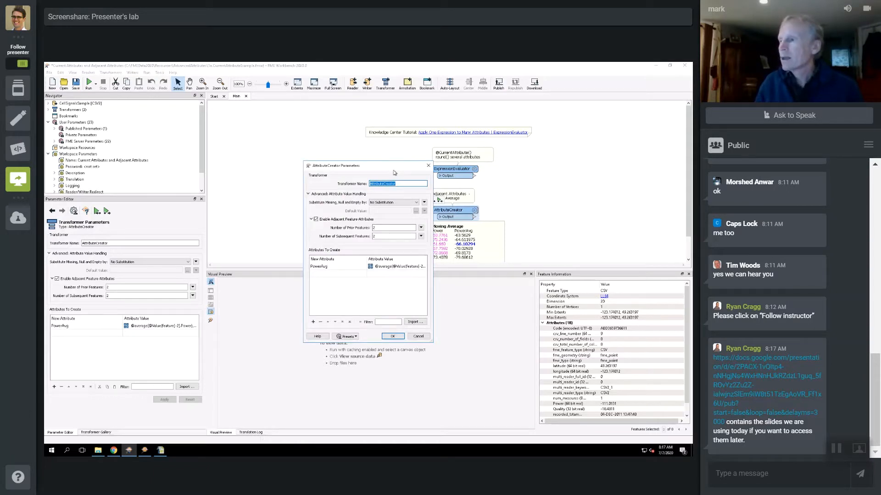
{"action": "left_click_drag", "start_coordinate": [362, 160], "coordinate": [308, 149]}
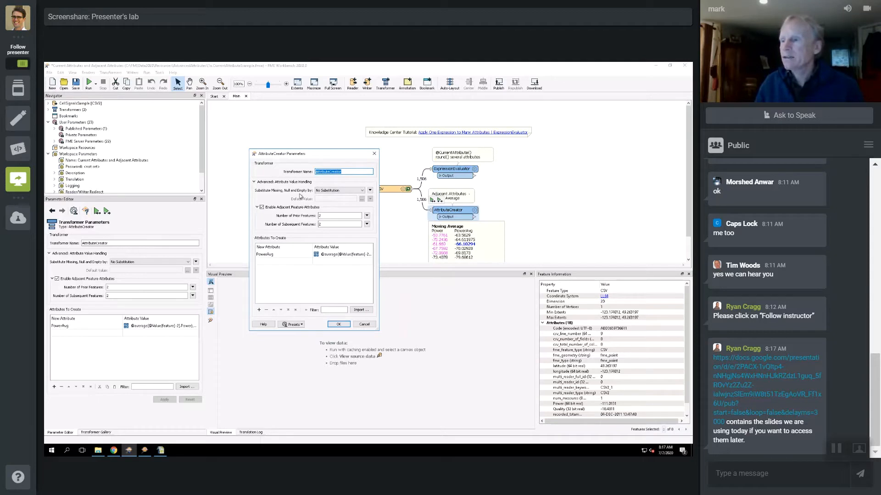
{"action": "left_click", "coordinate": [255, 182]}
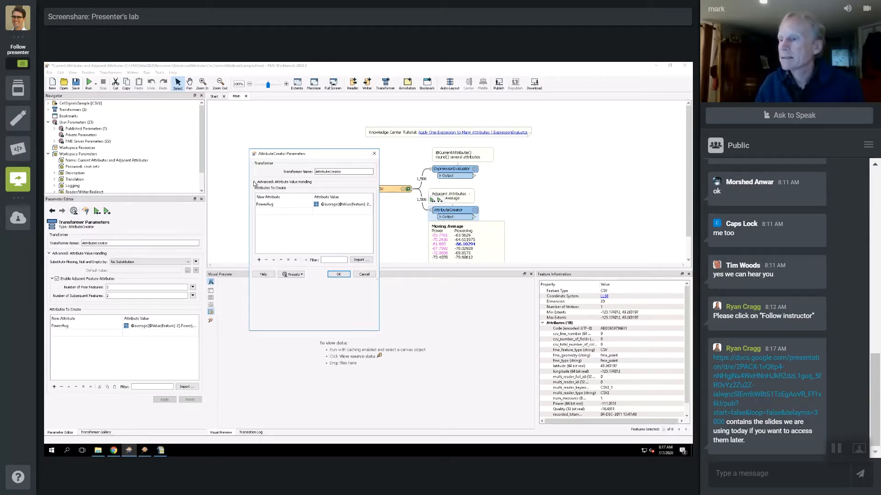
{"action": "left_click", "coordinate": [254, 182]}
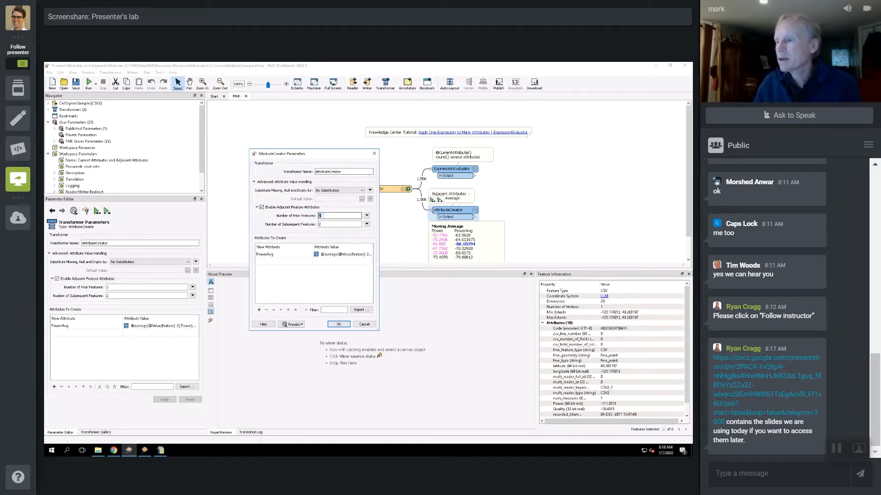
{"action": "left_click", "coordinate": [322, 225]}
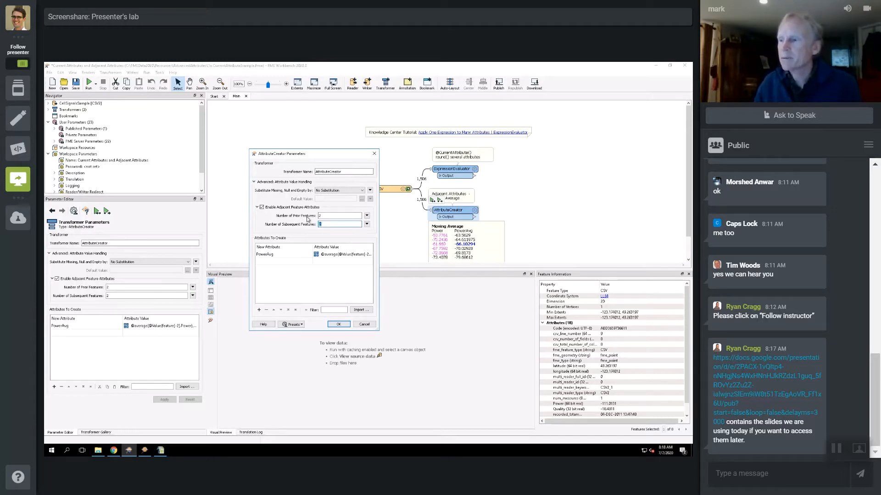
{"action": "left_click", "coordinate": [329, 230]}
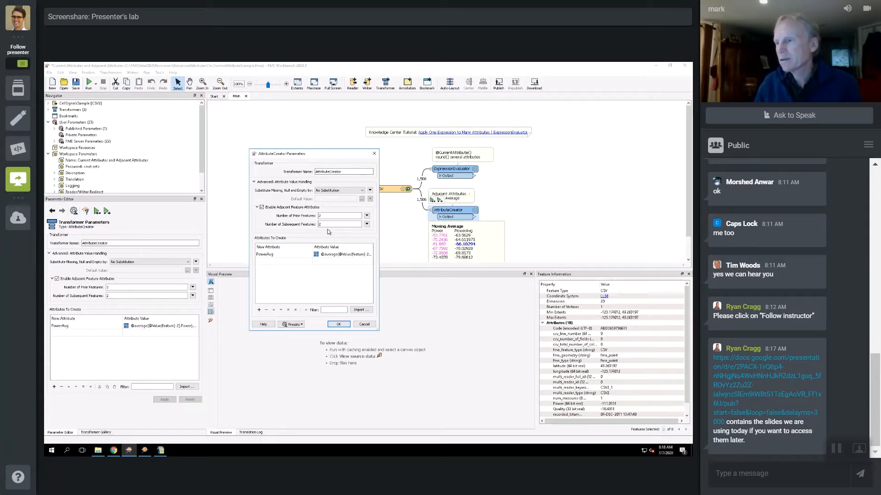
{"action": "left_click", "coordinate": [327, 225]}
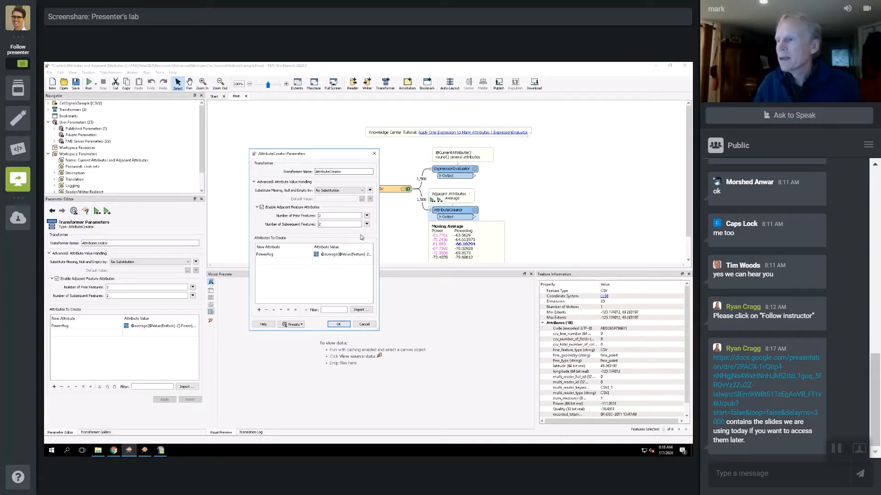
Step: Examine the prior and subsequent feature attributes offered as a value for a new attribute, and leave the selection without choosing one
{"action": "left_click", "coordinate": [322, 263]}
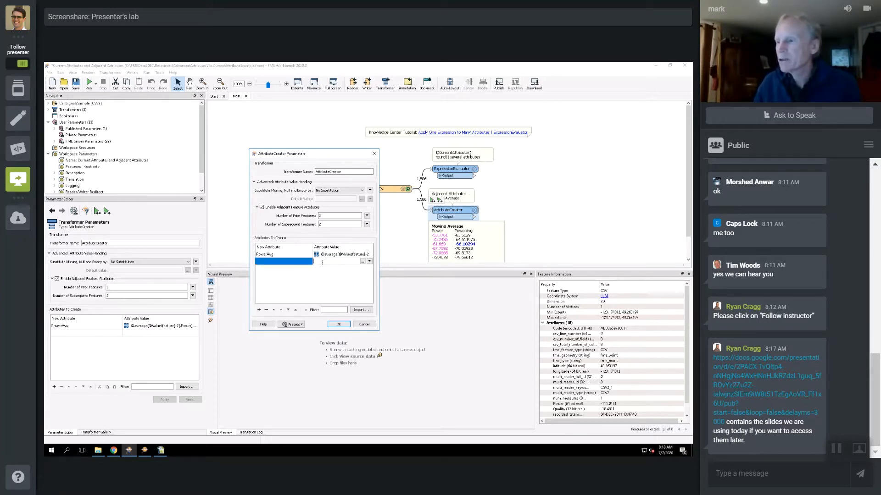
{"action": "left_click", "coordinate": [370, 262]}
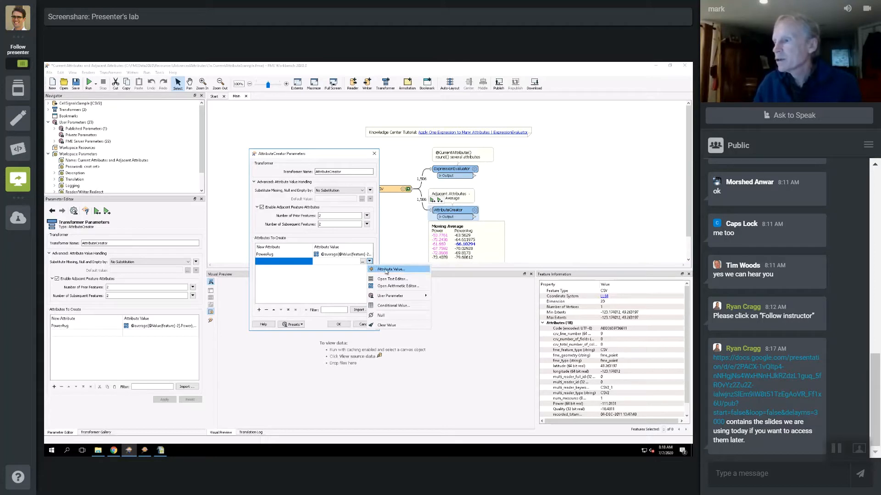
{"action": "left_click", "coordinate": [386, 271]}
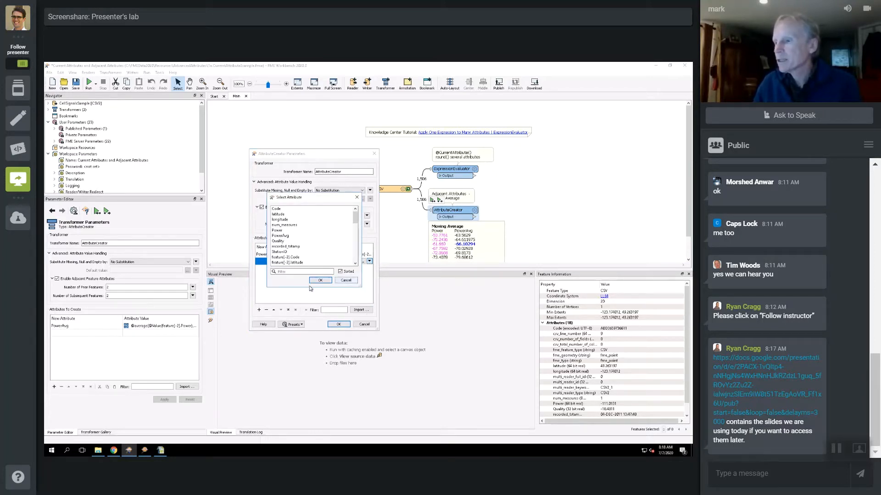
{"action": "left_click_drag", "start_coordinate": [308, 288], "coordinate": [302, 351]}
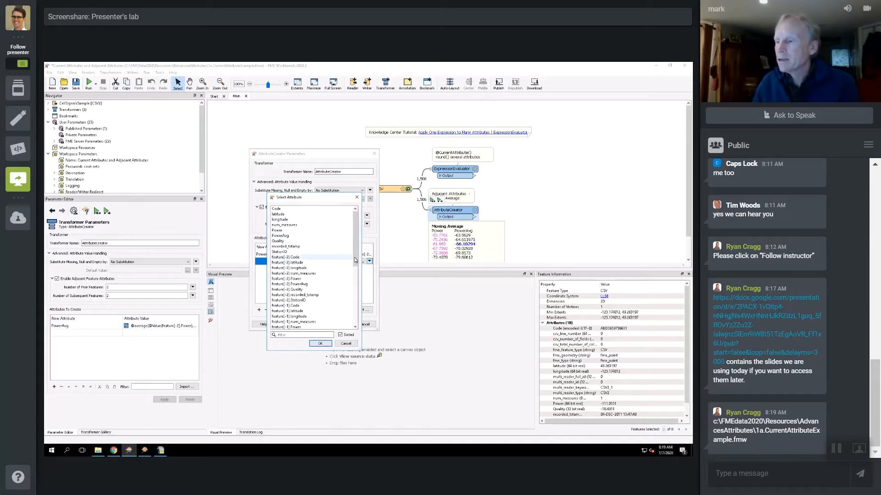
{"action": "left_click_drag", "start_coordinate": [357, 260], "coordinate": [354, 272]}
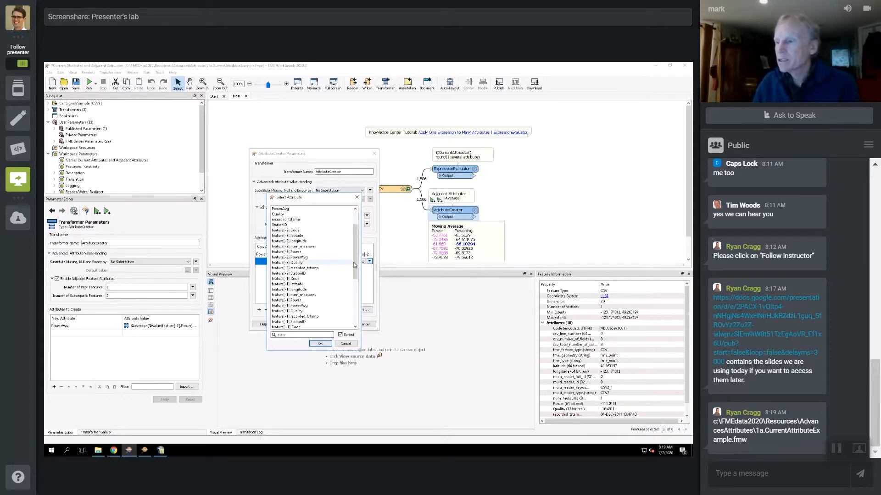
{"action": "left_click_drag", "start_coordinate": [356, 267], "coordinate": [313, 298]}
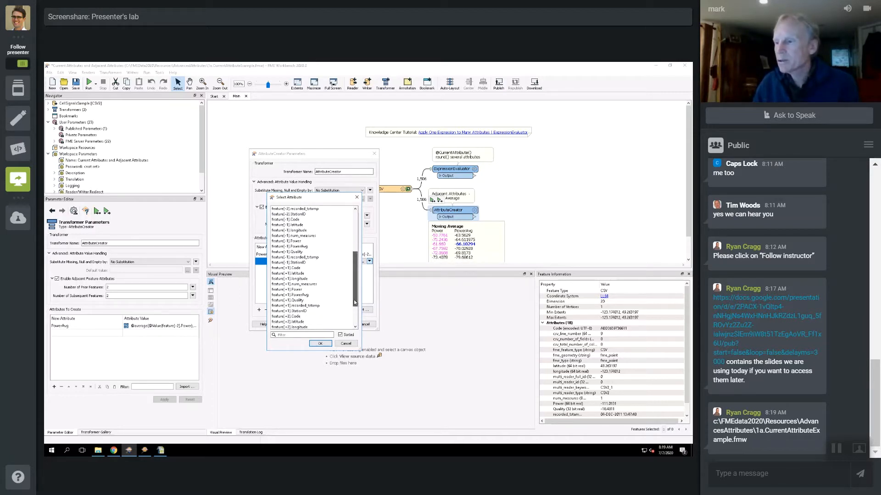
{"action": "scroll", "coordinate": [354, 290], "scroll_direction": "up", "scroll_amount": 1}
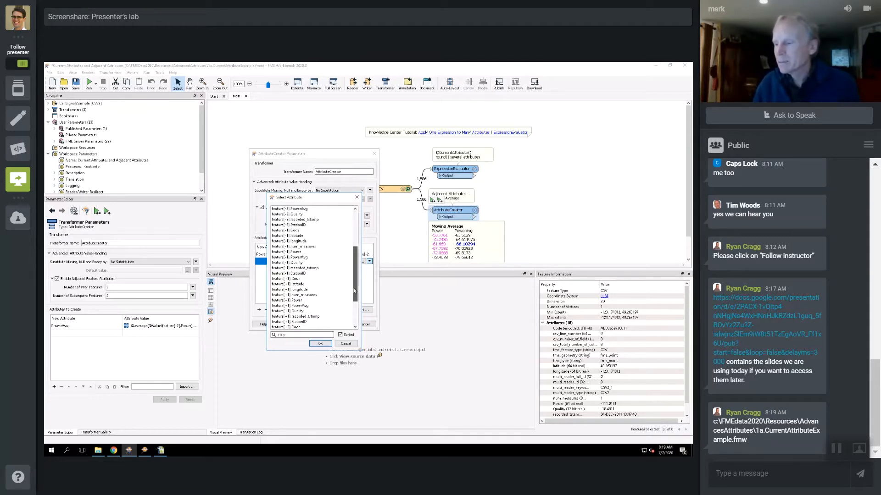
{"action": "left_click", "coordinate": [297, 300]}
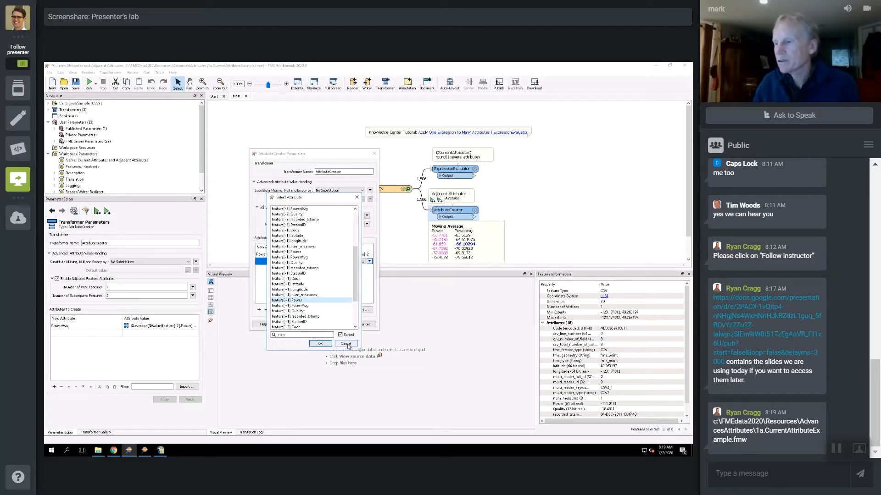
{"action": "left_click", "coordinate": [347, 345]}
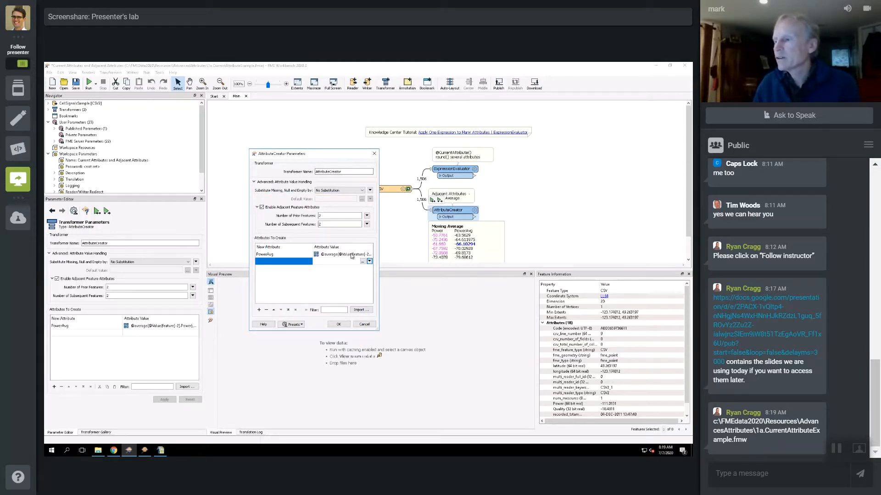
Step: Examine the PowerAvg expression in the arithmetic editor with its math functions and feature attributes, and cancel out of the editor and transformer parameters
{"action": "double_click", "coordinate": [352, 255]}
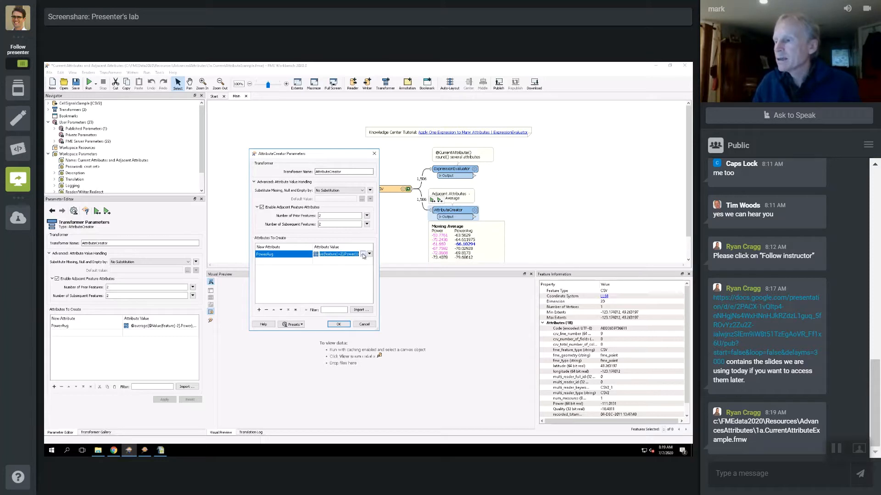
{"action": "left_click", "coordinate": [362, 255]}
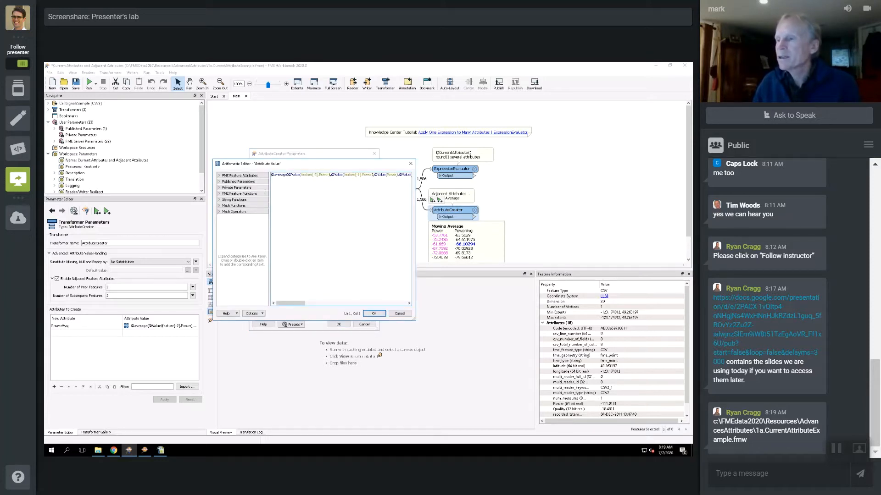
{"action": "left_click", "coordinate": [219, 206]}
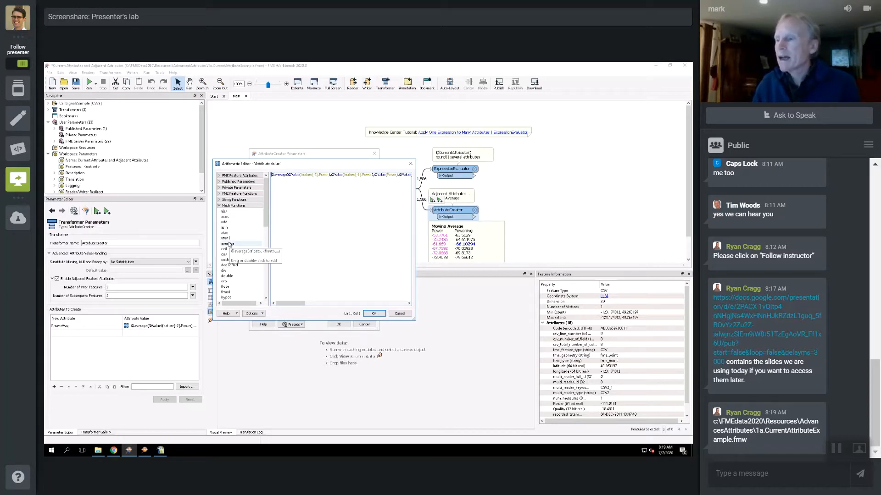
{"action": "left_click", "coordinate": [220, 177]}
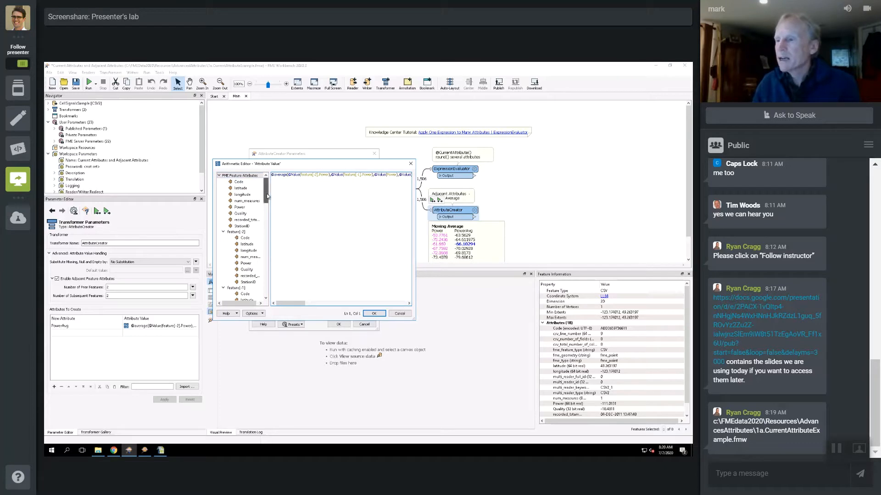
{"action": "scroll", "coordinate": [266, 195], "scroll_direction": "down", "scroll_amount": 1}
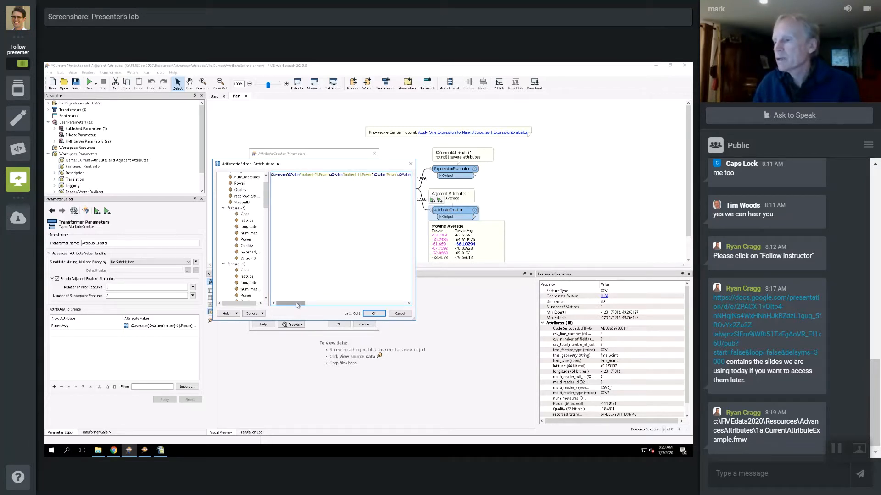
{"action": "left_click_drag", "start_coordinate": [303, 305], "coordinate": [275, 303]}
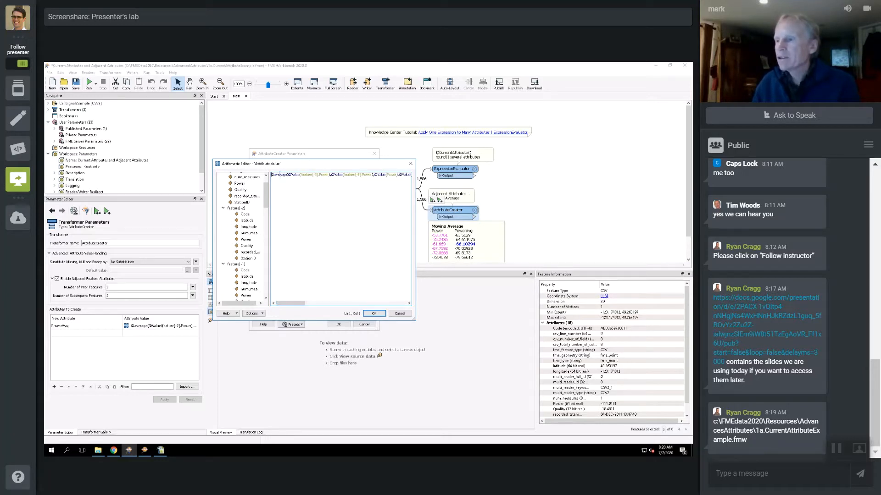
{"action": "left_click", "coordinate": [399, 313]}
{"action": "left_click", "coordinate": [365, 324]}
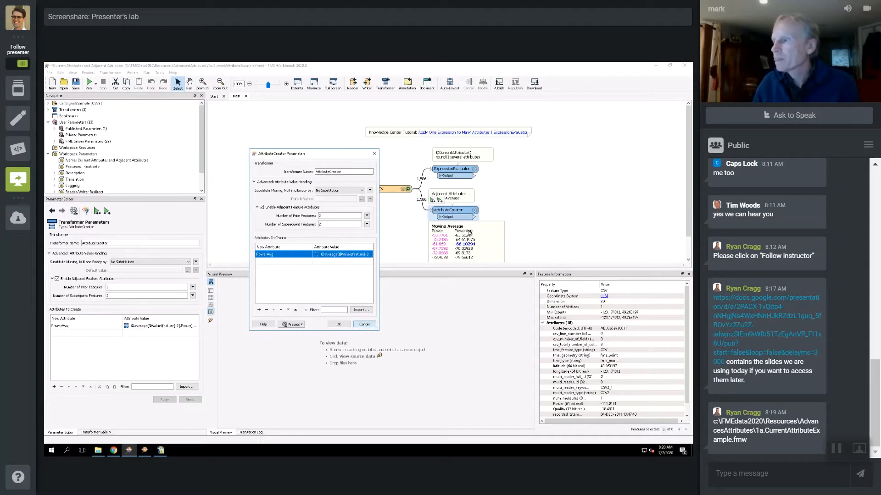
Step: Run the workspace up to the AttributeCreator and inspect the attributes of the fourth output feature, including PowerAvg
{"action": "left_click", "coordinate": [432, 204]}
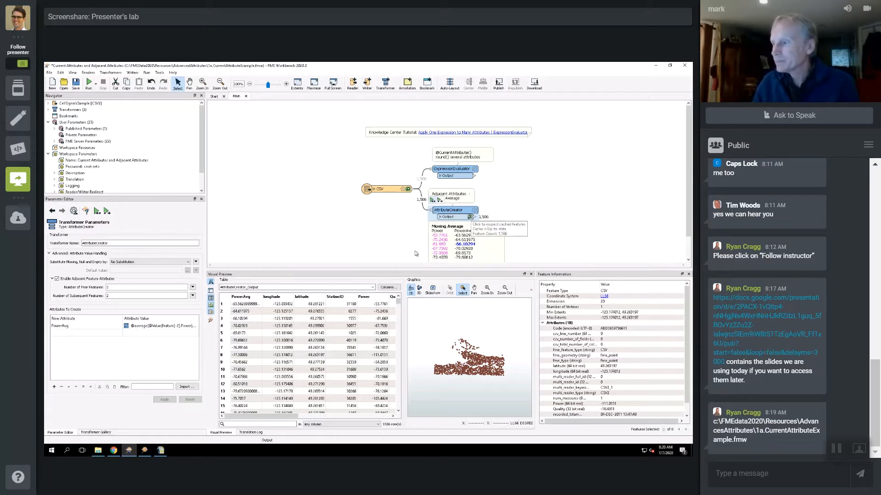
{"action": "left_click", "coordinate": [282, 329]}
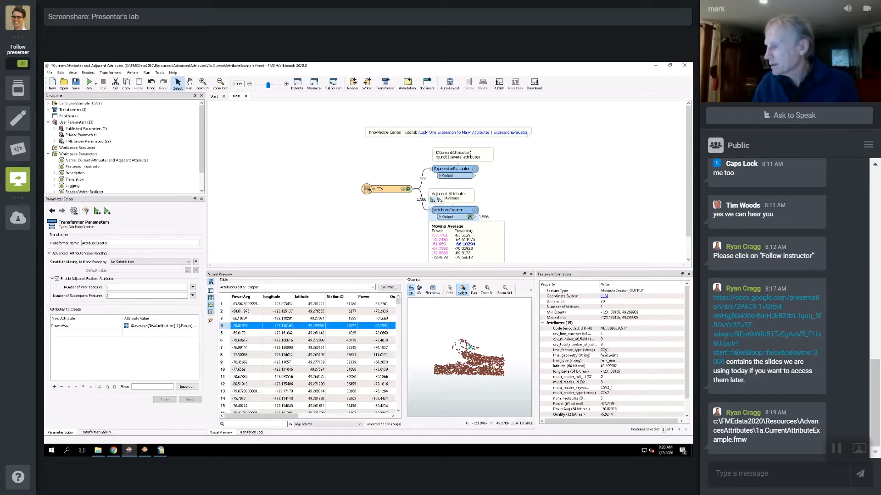
{"action": "scroll", "coordinate": [604, 353], "scroll_direction": "down", "scroll_amount": 1}
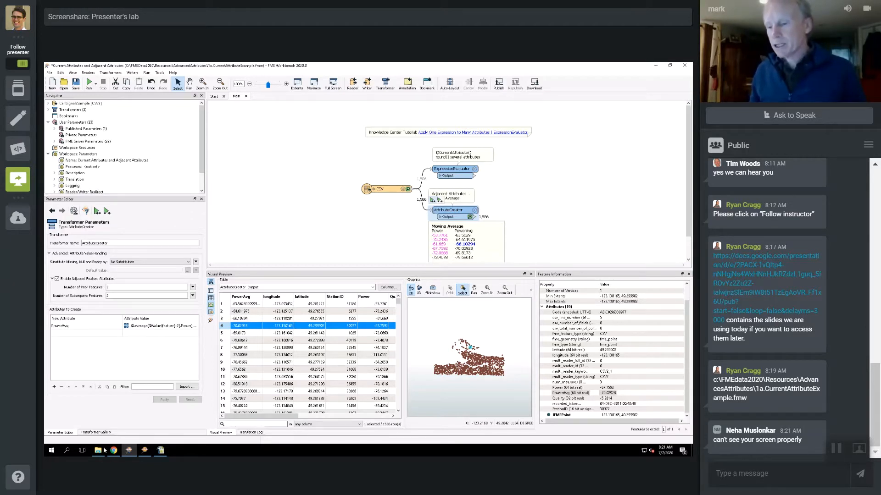
Step: Open the workspace 1b.AttributeSumByRow.fmw from the AdvancedAttributes folder in place of the current one, continuing despite the version compatibility warning
{"action": "mouse_move", "coordinate": [98, 452]}
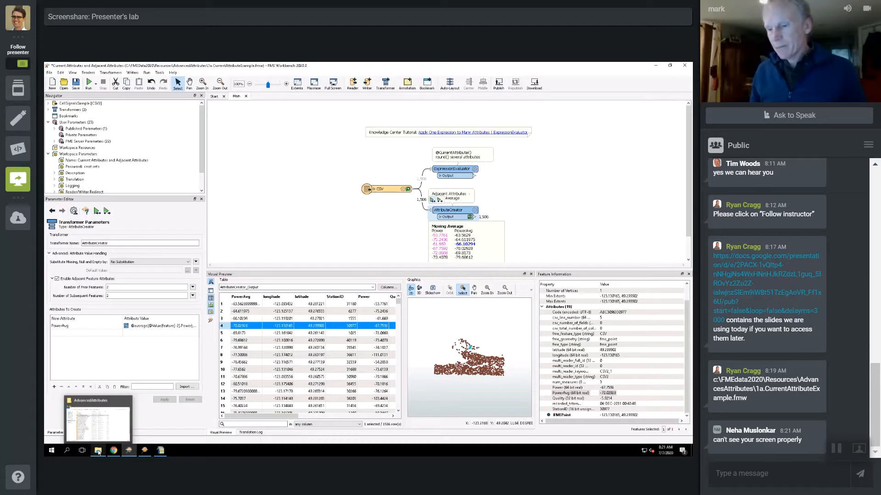
{"action": "left_click", "coordinate": [99, 452]}
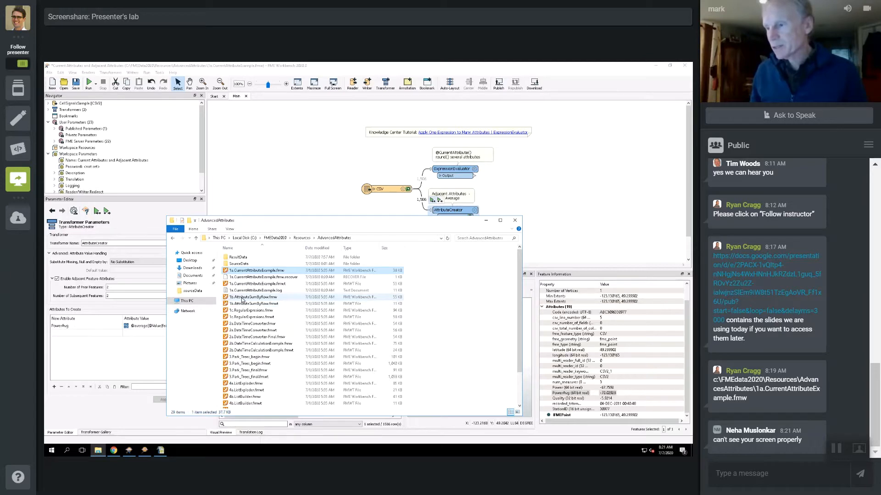
{"action": "left_click", "coordinate": [242, 298]}
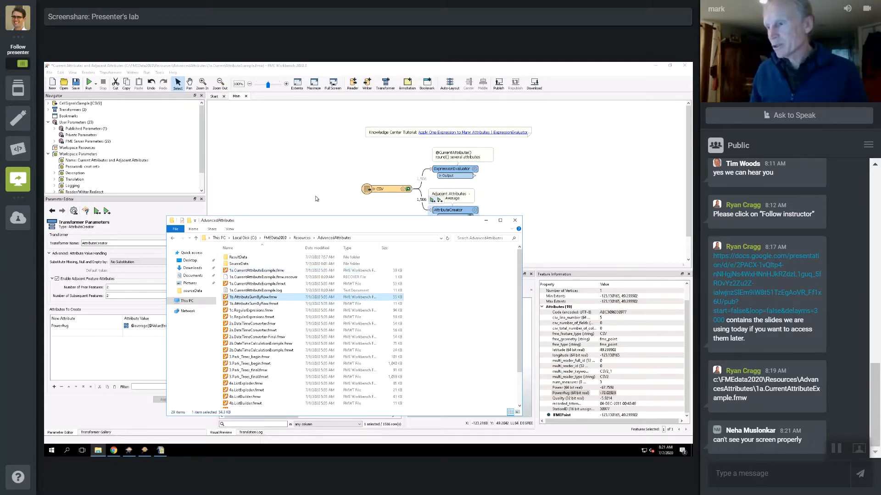
{"action": "left_click_drag", "start_coordinate": [318, 185], "coordinate": [284, 192]}
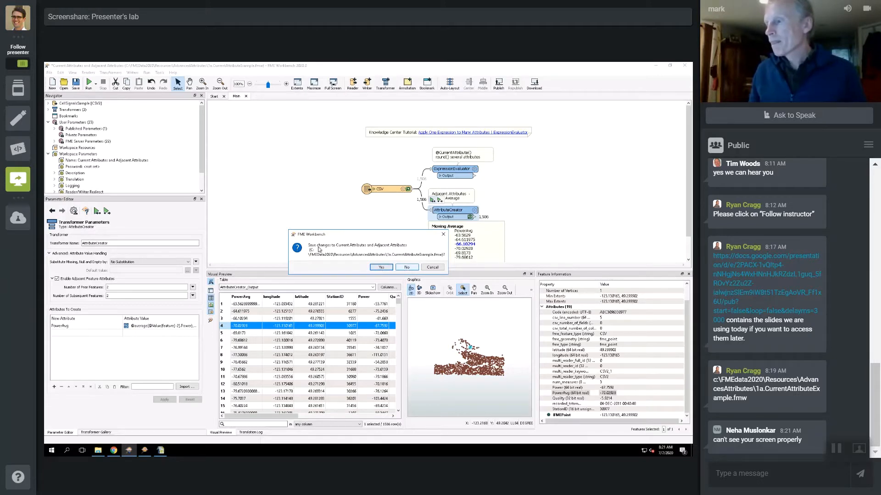
{"action": "key", "text": "Return"}
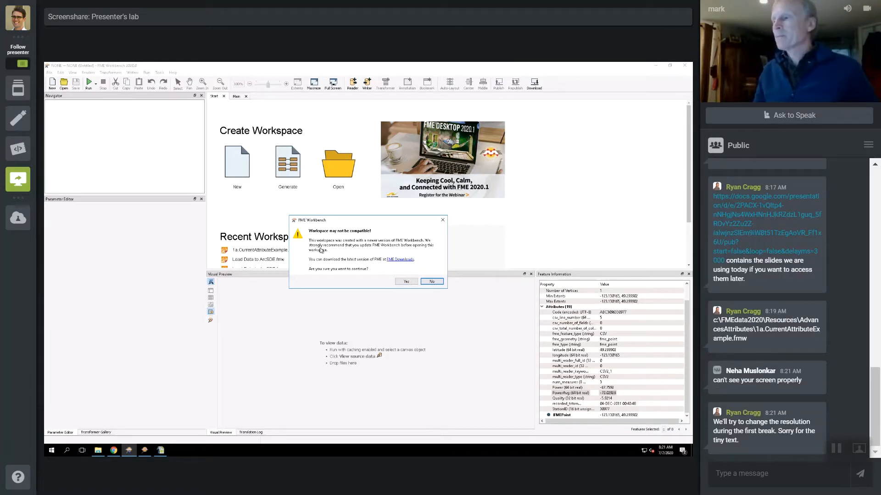
{"action": "left_click", "coordinate": [406, 283]}
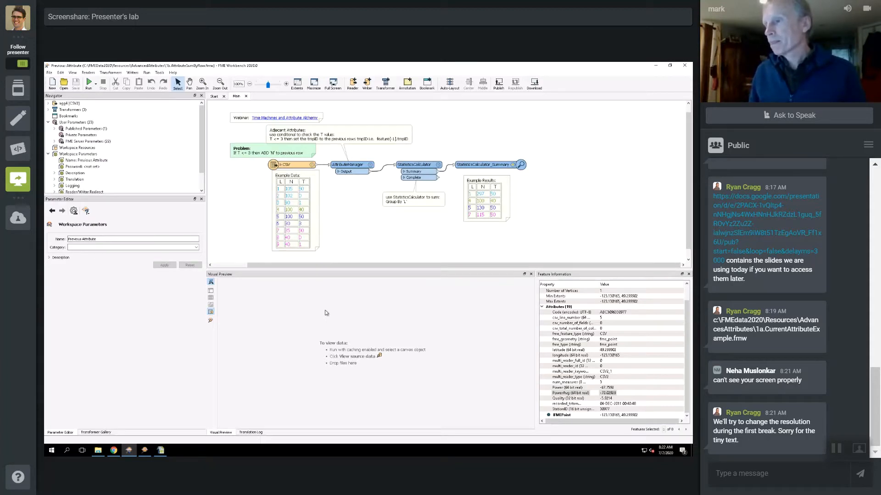
Step: Try to run the workspace up to the CSV reader with its default source file, and cancel a full run
{"action": "left_click", "coordinate": [299, 165]}
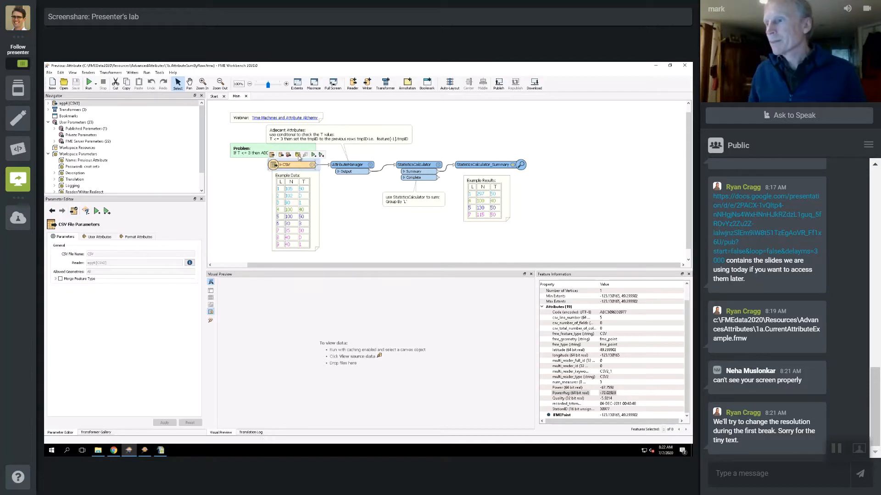
{"action": "left_click", "coordinate": [314, 156]}
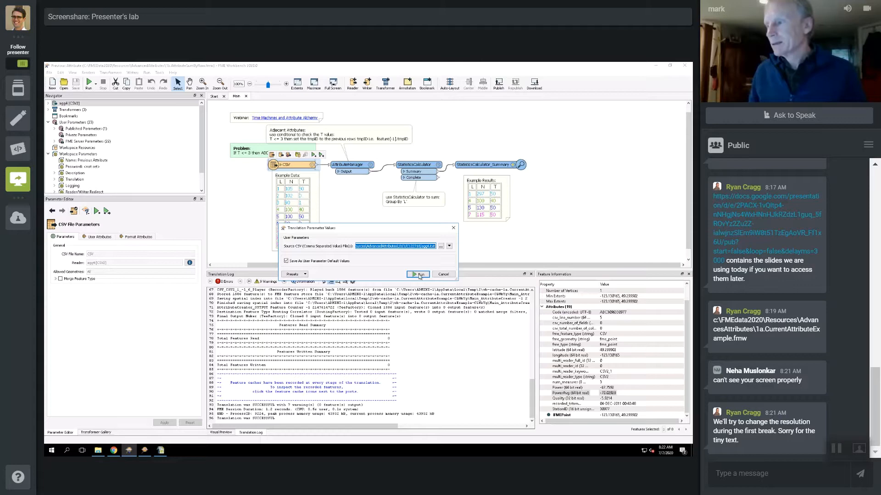
{"action": "left_click", "coordinate": [419, 275]}
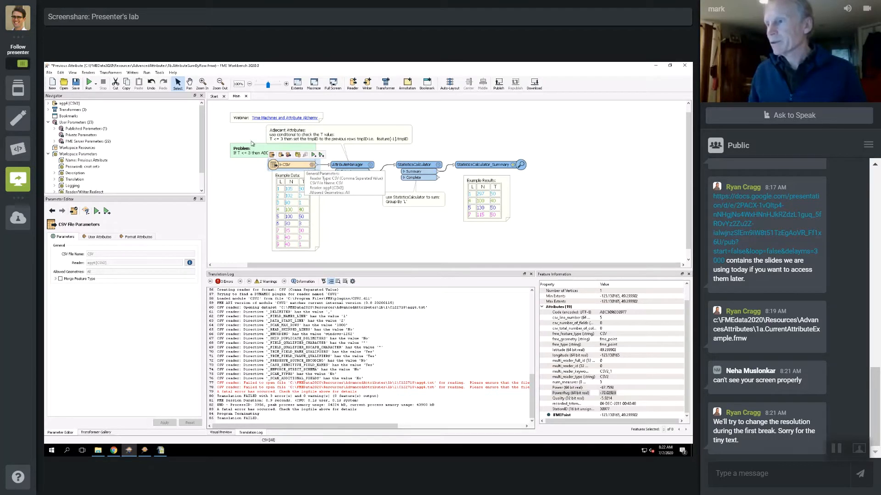
{"action": "left_click", "coordinate": [90, 82]}
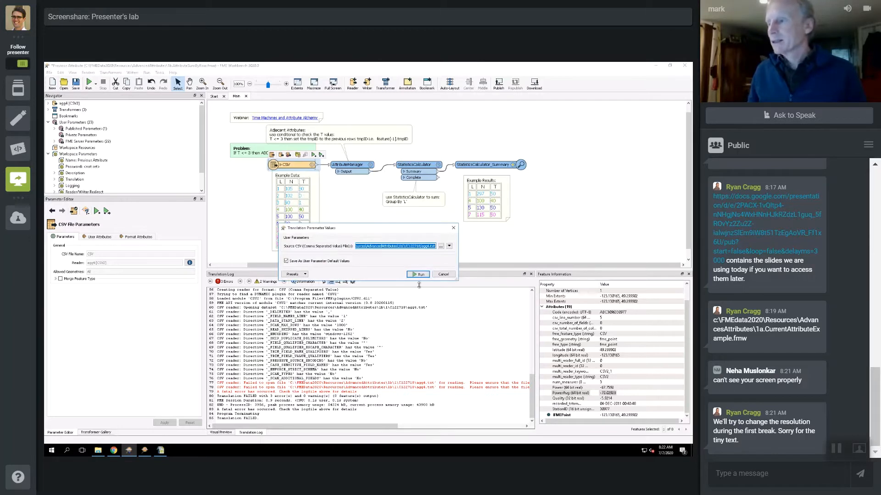
{"action": "left_click", "coordinate": [443, 275]}
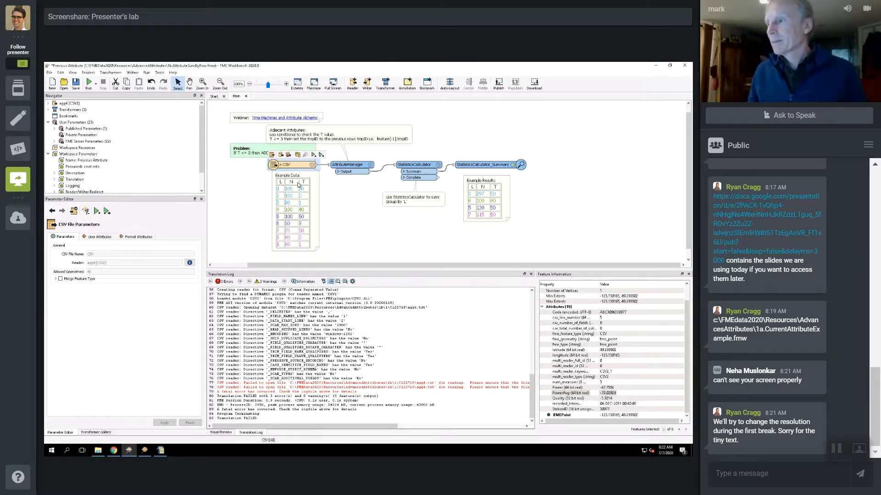
Step: Set the source CSV to the agg text document in the SourceData folder and run the workspace up to the CSV reader
{"action": "left_click", "coordinate": [314, 155]}
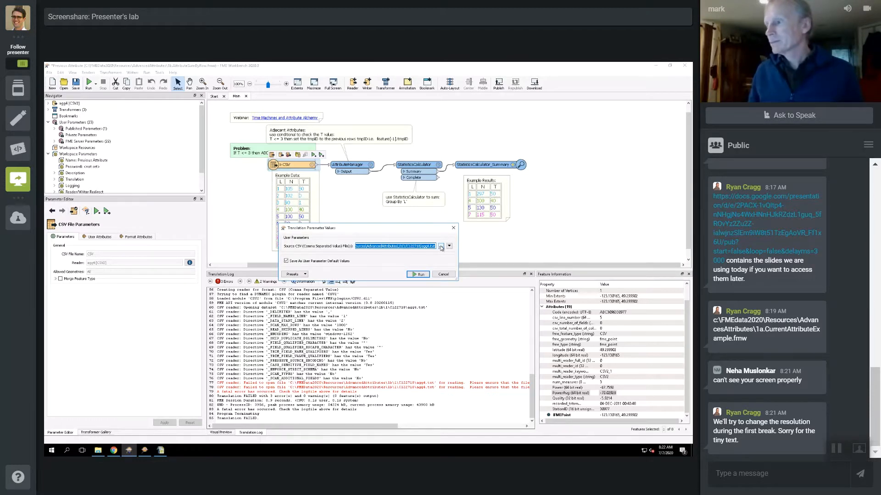
{"action": "left_click", "coordinate": [441, 246]}
{"action": "left_click", "coordinate": [358, 284]}
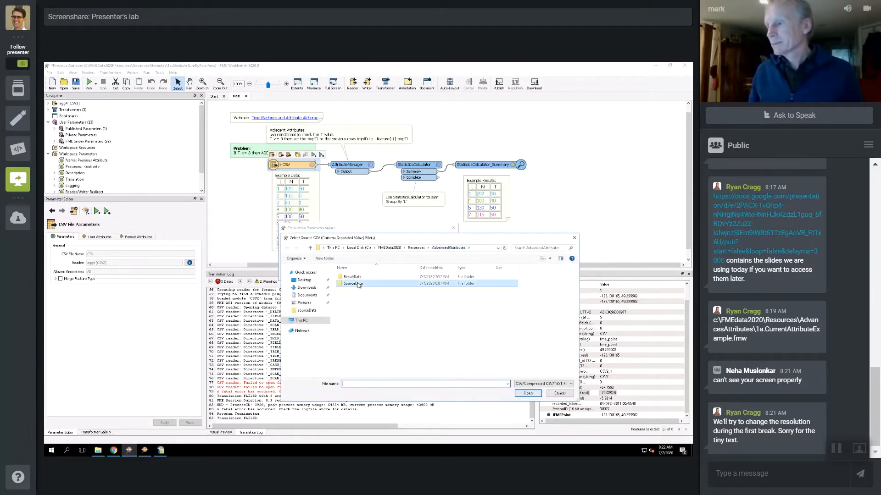
{"action": "double_click", "coordinate": [358, 285]}
{"action": "left_click", "coordinate": [354, 290]}
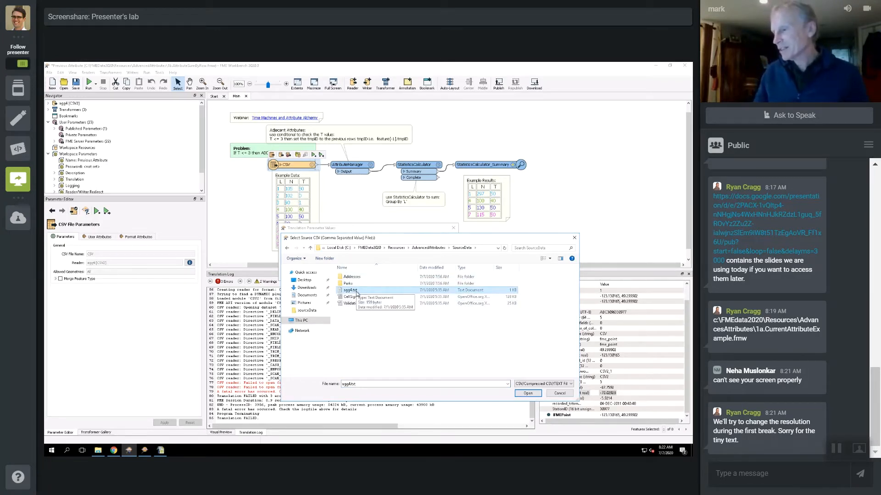
{"action": "left_click", "coordinate": [528, 394]}
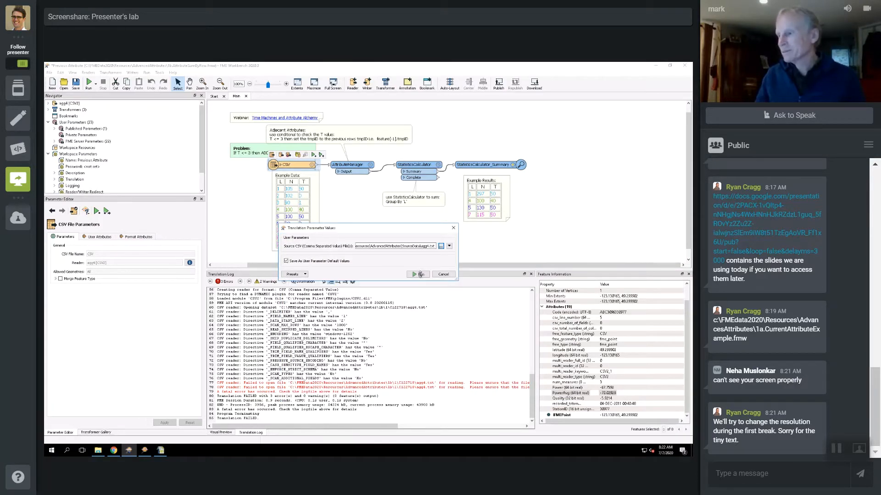
{"action": "left_click", "coordinate": [420, 275]}
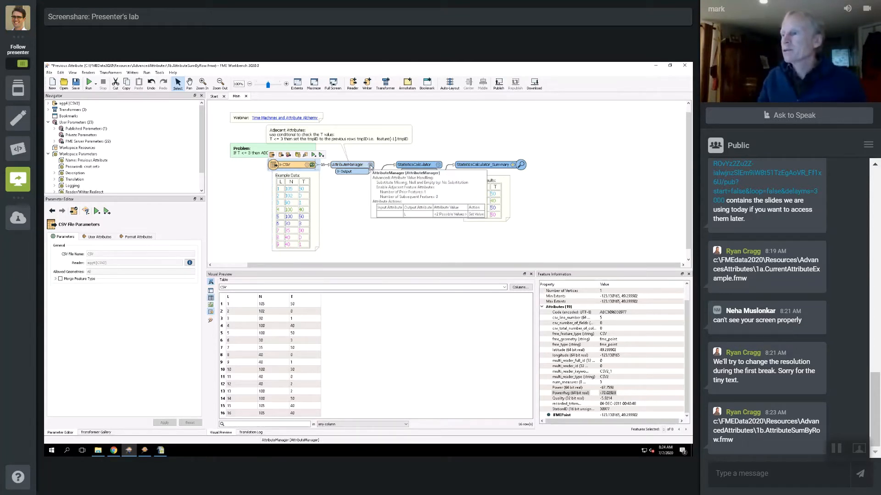
Step: Examine the conditional value of L in the AttributeManager, with its test on T and the prior feature's L, and close the parameters
{"action": "left_click", "coordinate": [370, 165]}
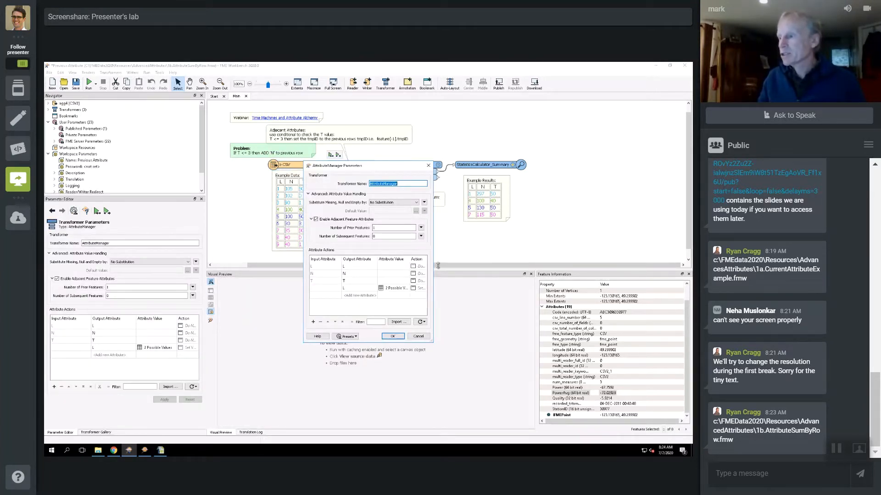
{"action": "left_click", "coordinate": [392, 290]}
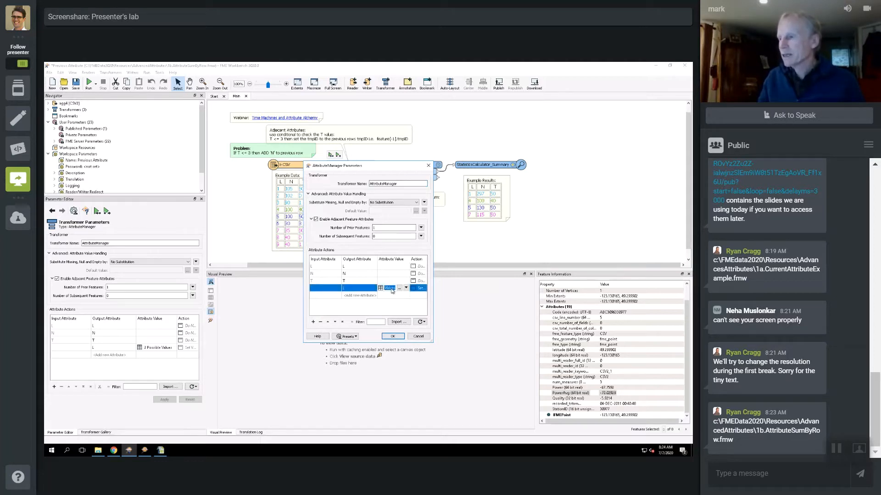
{"action": "left_click", "coordinate": [399, 289]}
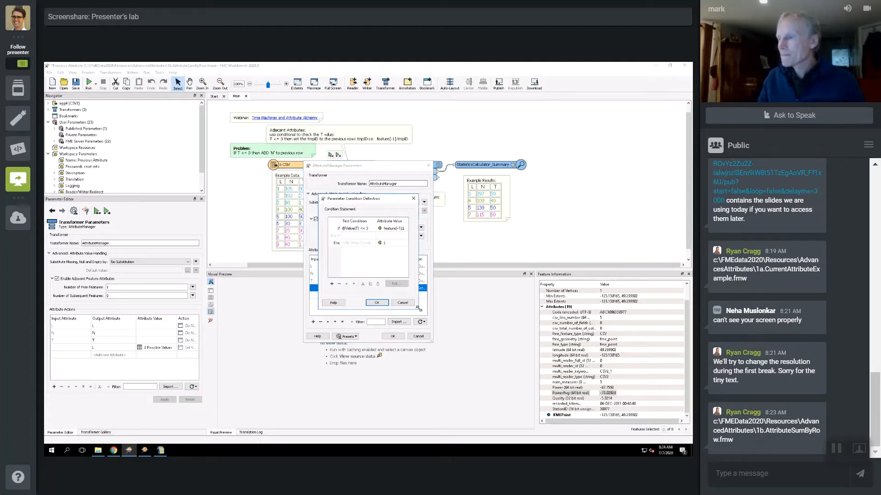
{"action": "left_click_drag", "start_coordinate": [419, 309], "coordinate": [494, 329]}
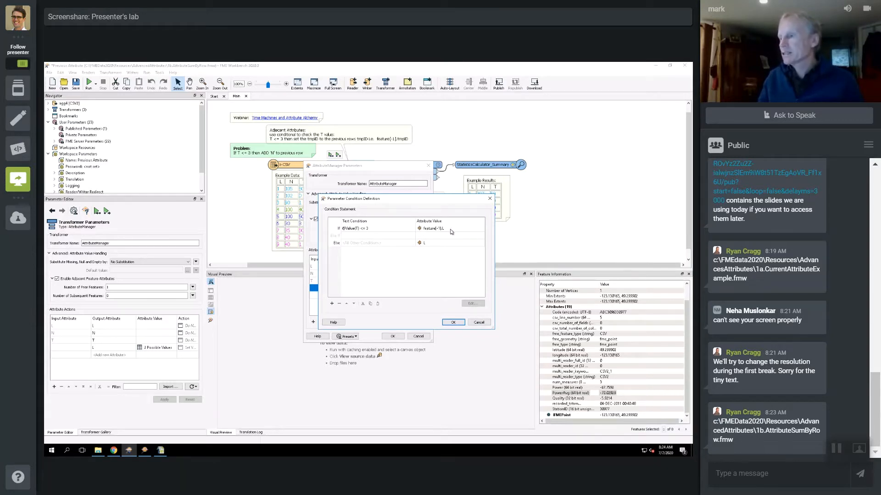
{"action": "left_click", "coordinate": [479, 323]}
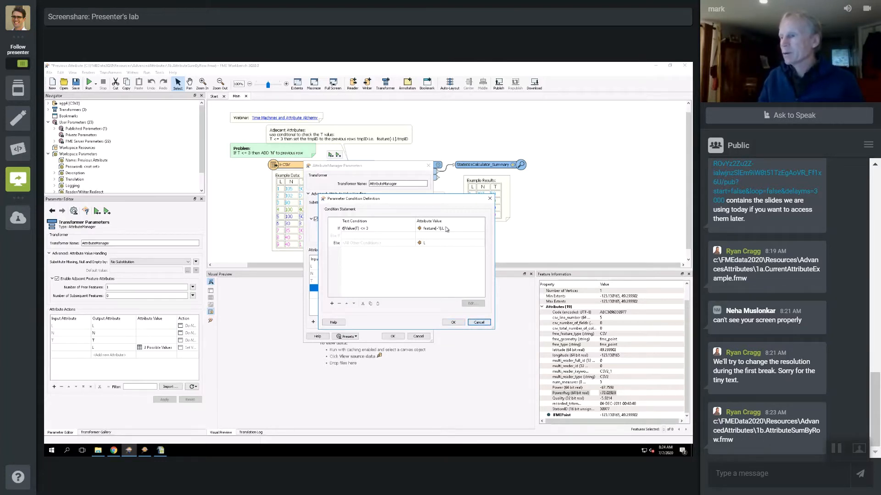
{"action": "left_click", "coordinate": [480, 324]}
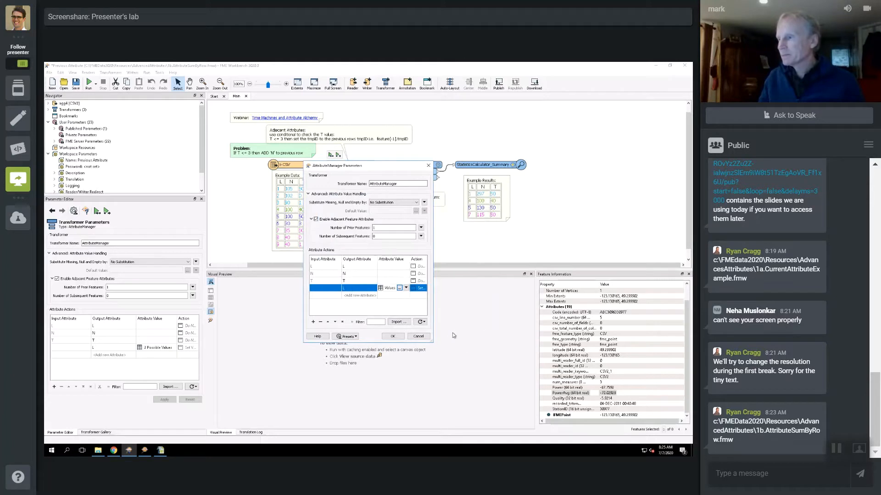
{"action": "left_click", "coordinate": [397, 336]}
Step: Run the workspace up to the AttributeManager, recheck the condition behind the L values, and cancel out of its parameters
{"action": "left_click", "coordinate": [332, 155]}
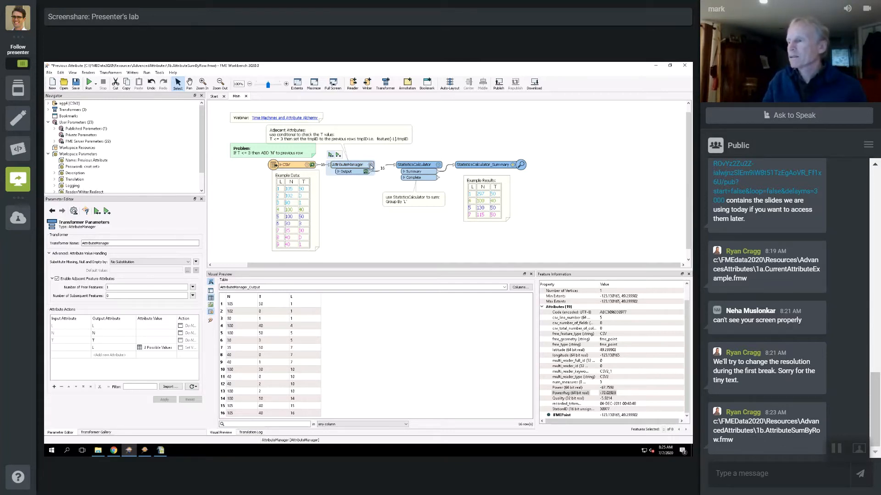
{"action": "left_click", "coordinate": [369, 164]}
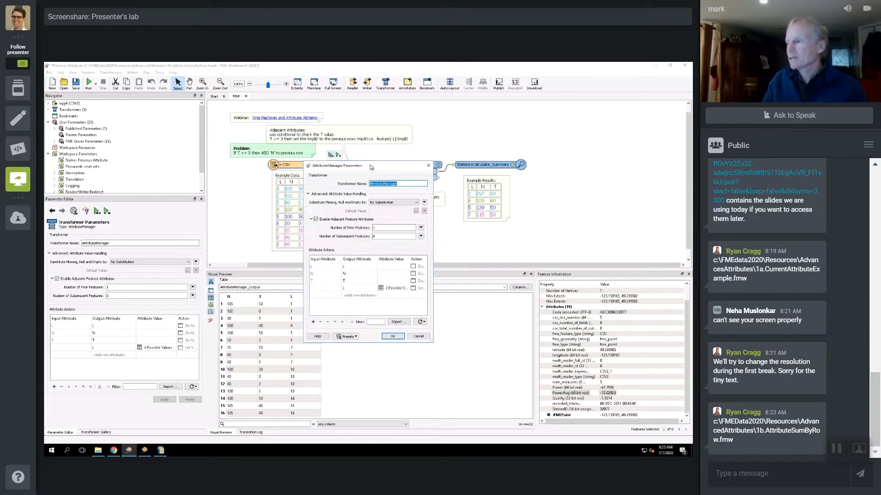
{"action": "left_click", "coordinate": [395, 288]}
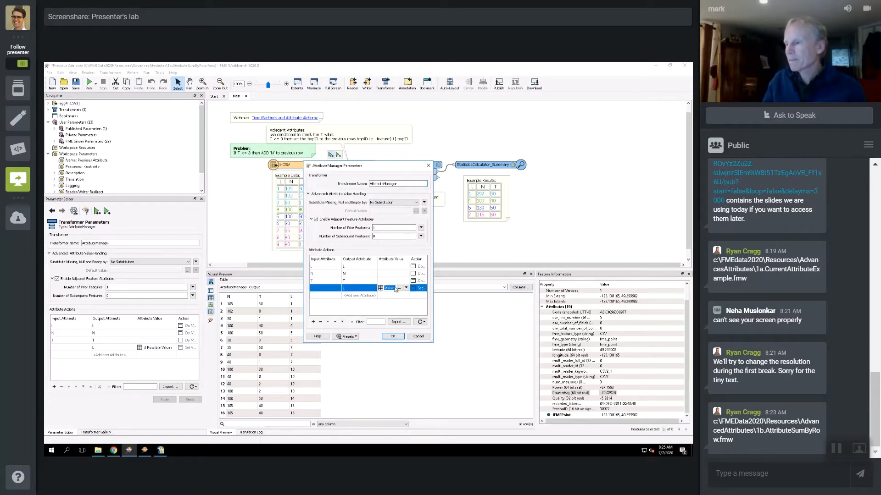
{"action": "left_click", "coordinate": [399, 288]}
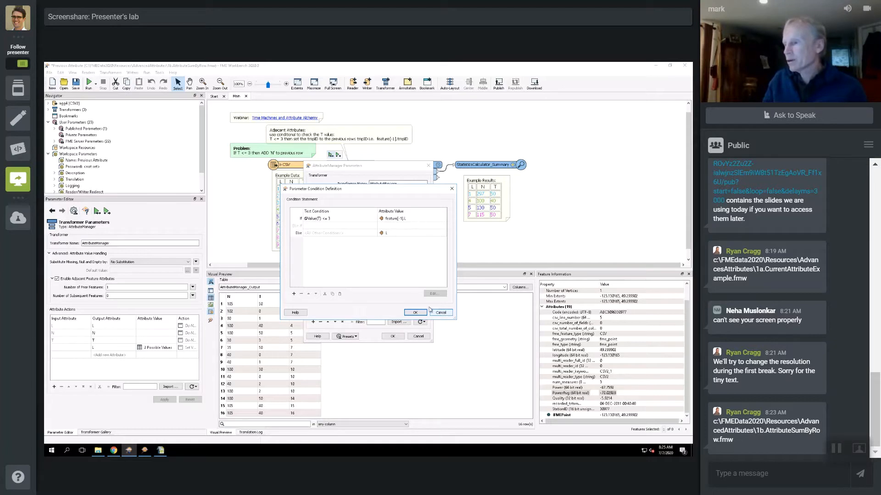
{"action": "left_click", "coordinate": [442, 314]}
{"action": "left_click", "coordinate": [419, 337]}
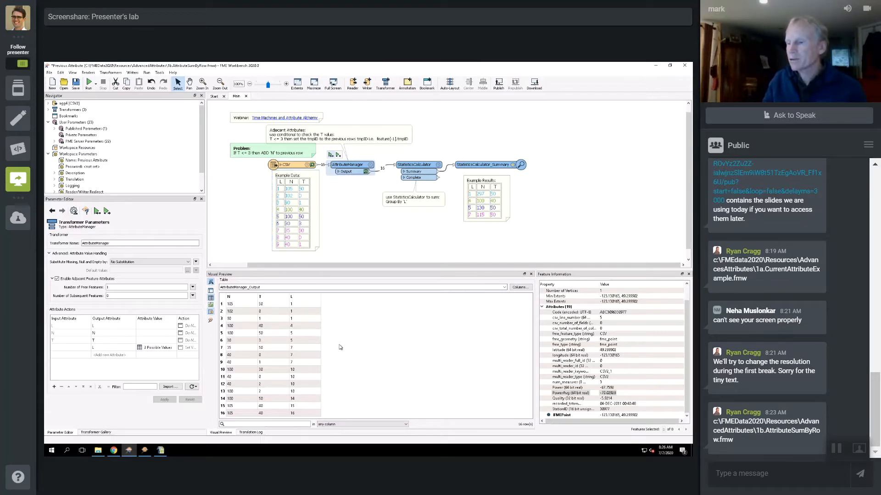
Step: Examine the StatisticsCalculator parameters, including grouping by L and the sum of N, and cancel out of them
{"action": "left_click", "coordinate": [439, 165]}
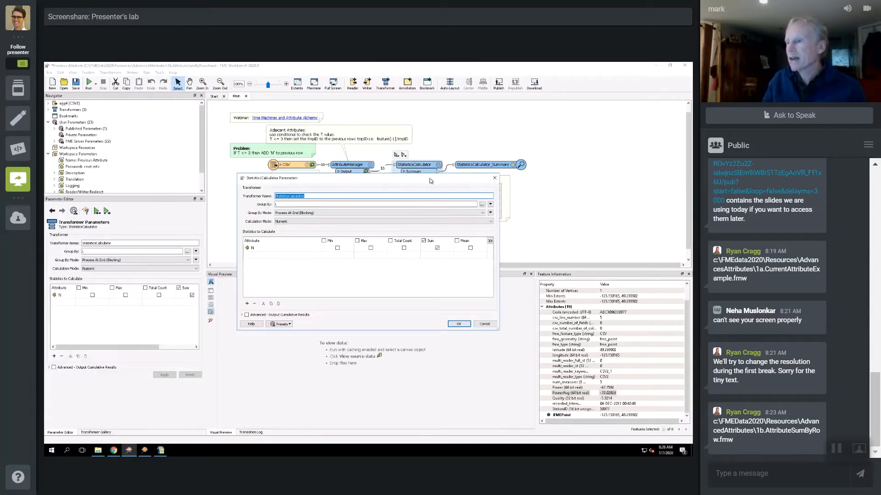
{"action": "left_click_drag", "start_coordinate": [431, 180], "coordinate": [451, 176]}
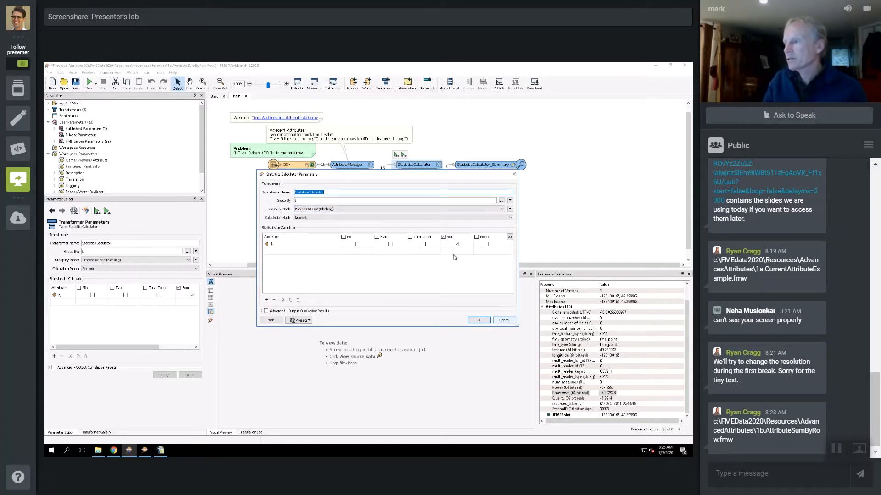
{"action": "left_click", "coordinate": [503, 321]}
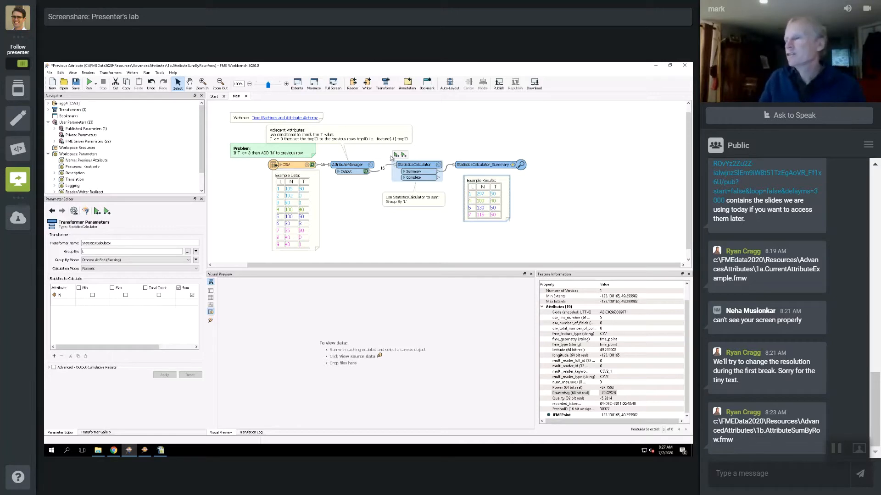
Step: Review the adjacent feature settings in the AttributeManager parameters, including the numbers of prior and subsequent features, and cancel out
{"action": "left_click", "coordinate": [371, 166]}
{"action": "left_click", "coordinate": [371, 166]}
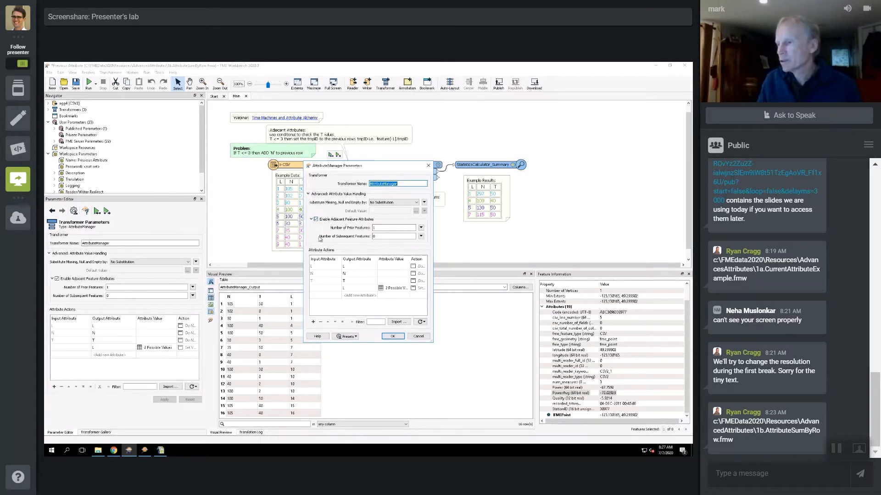
{"action": "left_click", "coordinate": [424, 338]}
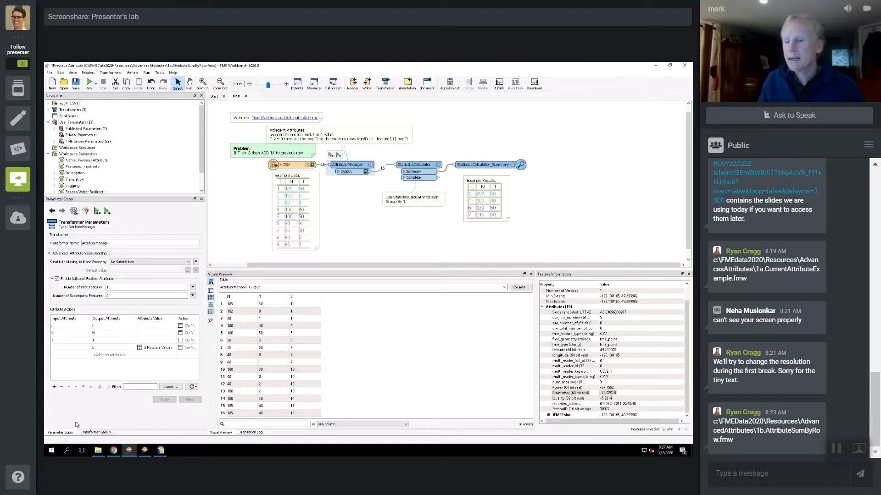
Step: Open 1a.CurrentAttributeExample.fmw from the AdvancedAttributes folder, saving the changes to the previous workspace and accepting the compatibility warning
{"action": "left_click", "coordinate": [98, 452]}
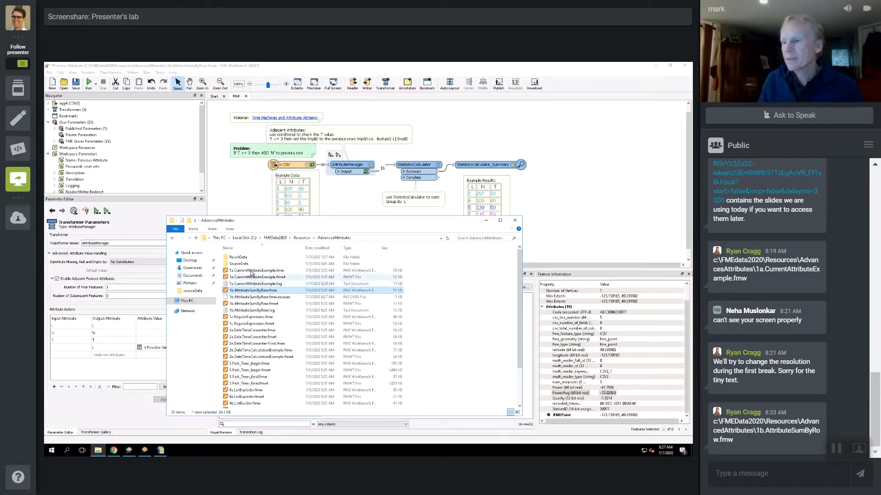
{"action": "left_click_drag", "start_coordinate": [253, 270], "coordinate": [344, 193]}
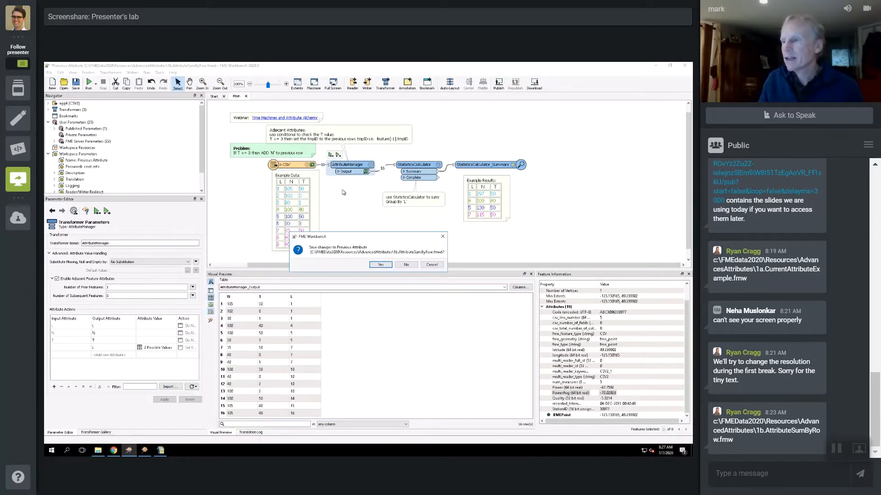
{"action": "left_click", "coordinate": [380, 265]}
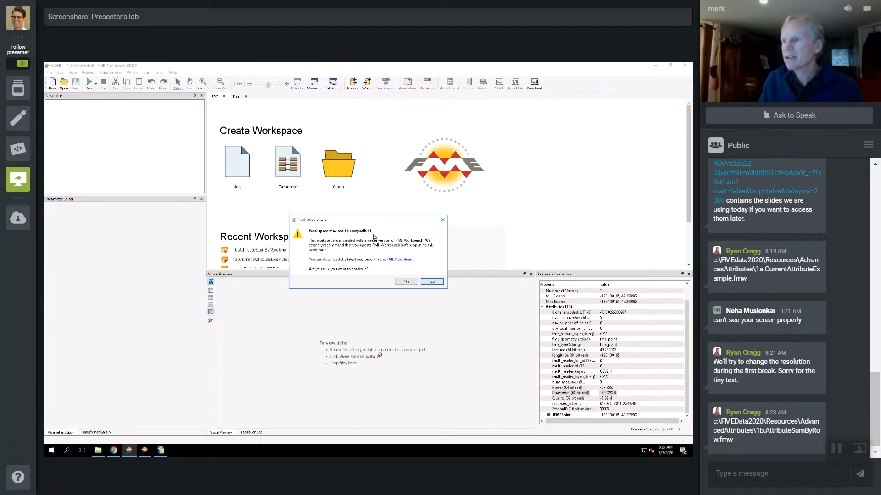
{"action": "left_click", "coordinate": [405, 282]}
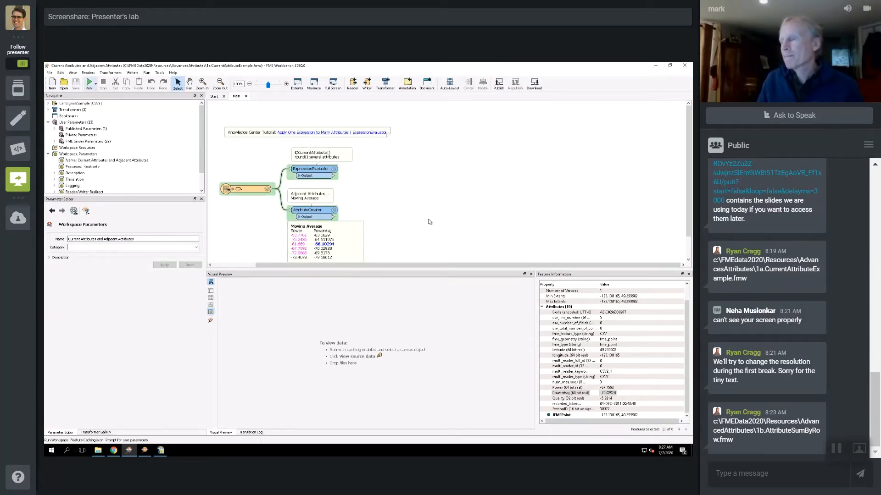
Step: Run the workspace with the default source CSV file and inspect the ExpressionEvaluator's cached output
{"action": "key", "text": "ctrl+r"}
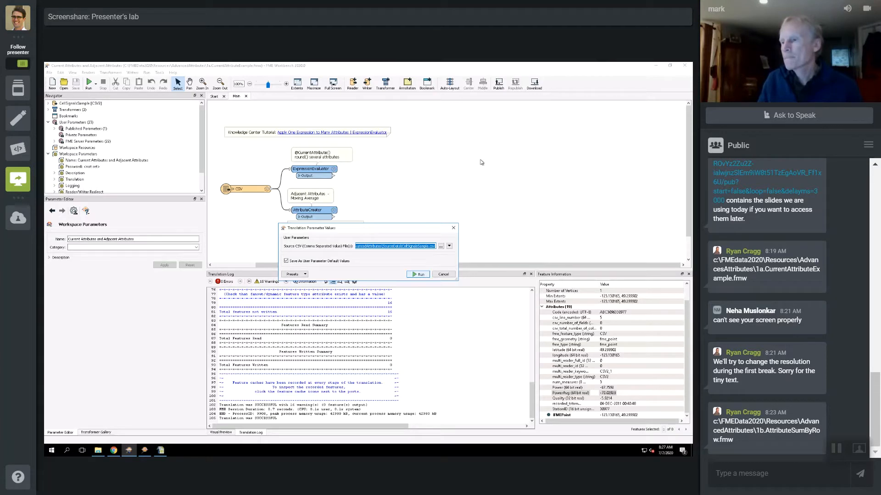
{"action": "left_click", "coordinate": [418, 275]}
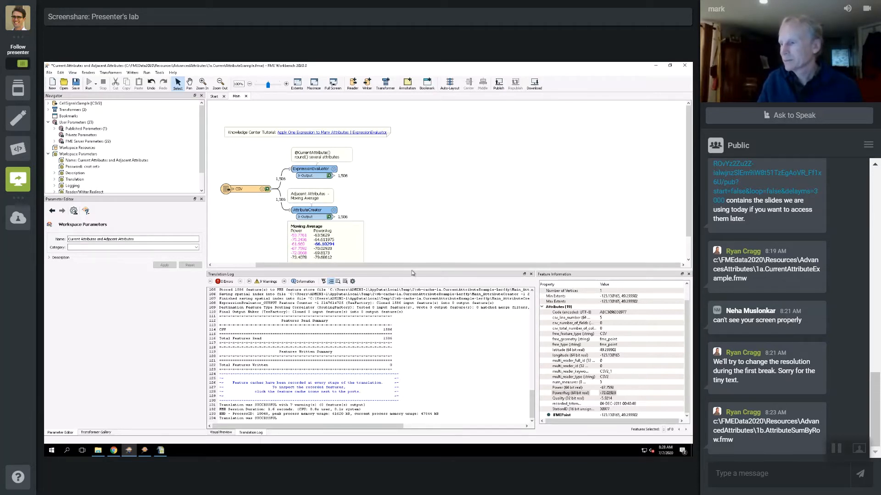
{"action": "left_click", "coordinate": [329, 176]}
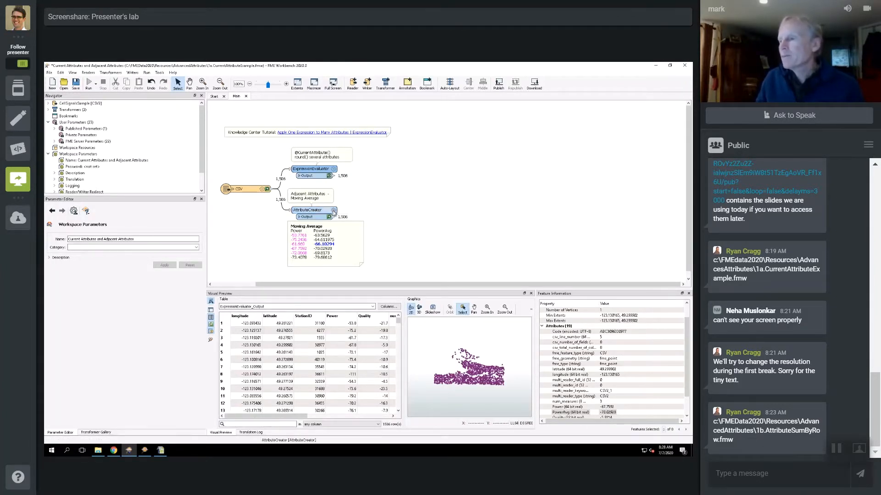
Step: In the AttributeCreator parameters, examine the text editor and the attribute selection list offered for a new attribute's value, cancelling out of both
{"action": "mouse_move", "coordinate": [334, 214]}
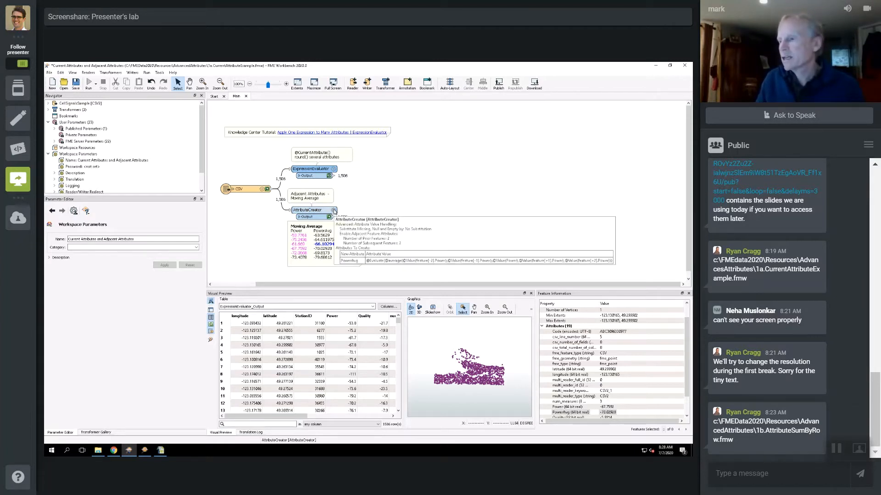
{"action": "left_click", "coordinate": [334, 211]}
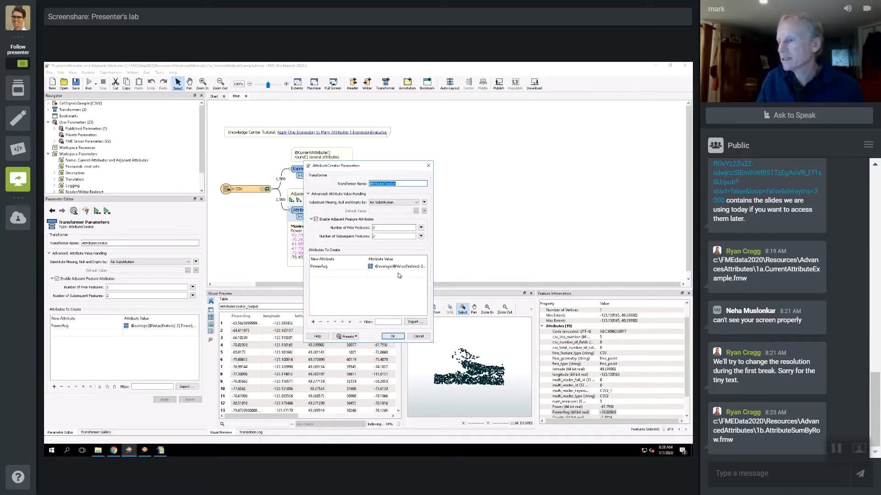
{"action": "left_click", "coordinate": [397, 275]}
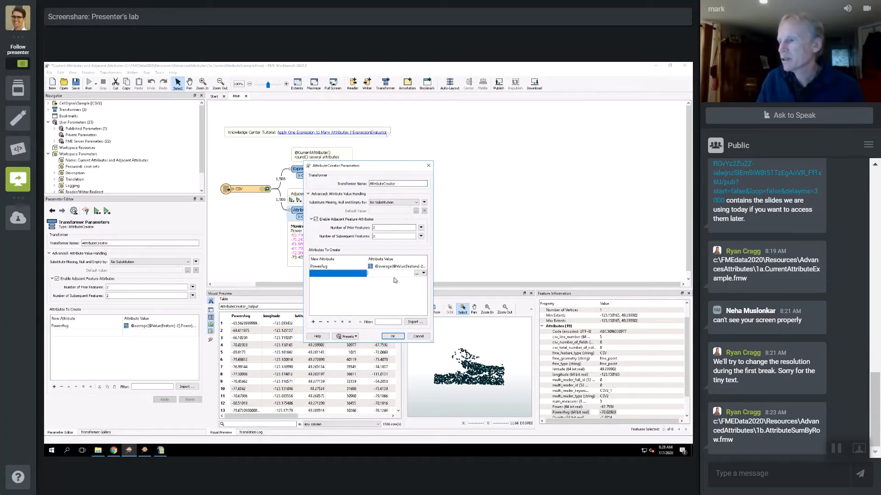
{"action": "left_click", "coordinate": [417, 274]}
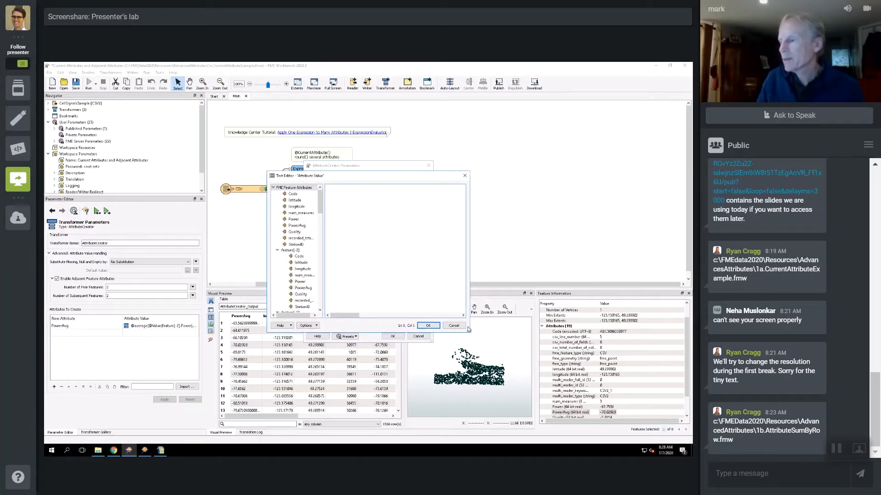
{"action": "left_click", "coordinate": [453, 326]}
{"action": "left_click", "coordinate": [423, 275]}
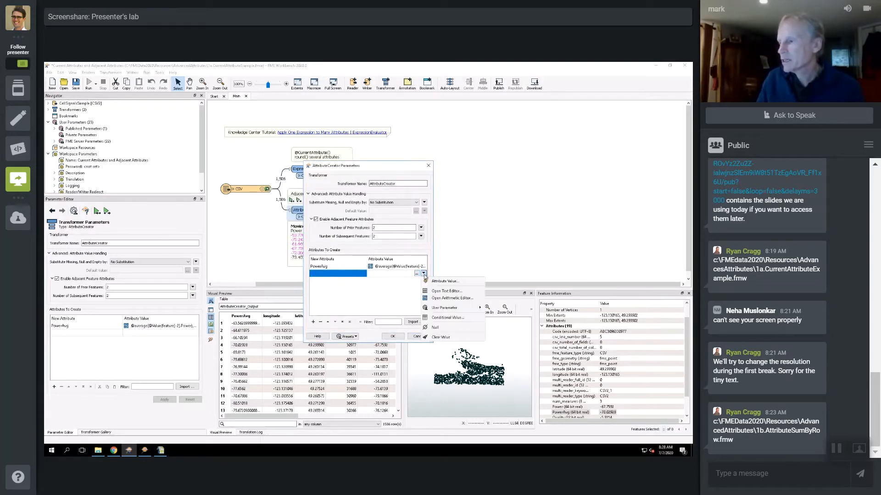
{"action": "left_click", "coordinate": [448, 281]}
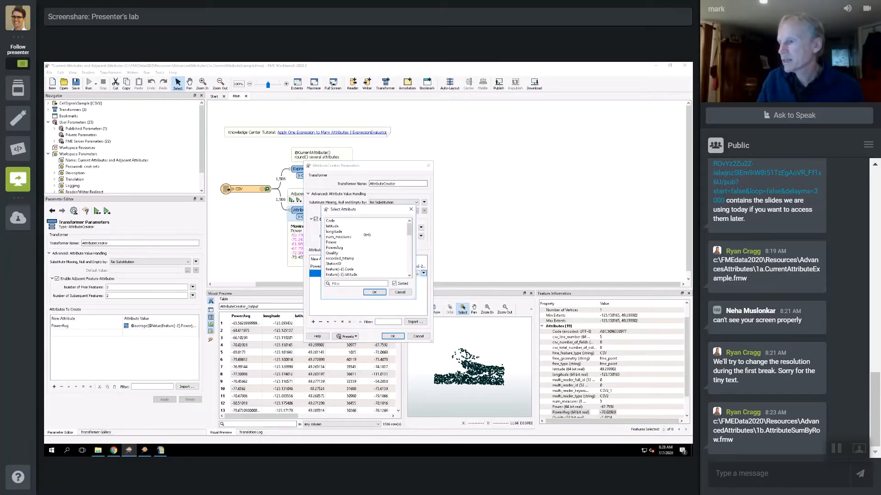
{"action": "left_click", "coordinate": [400, 295]}
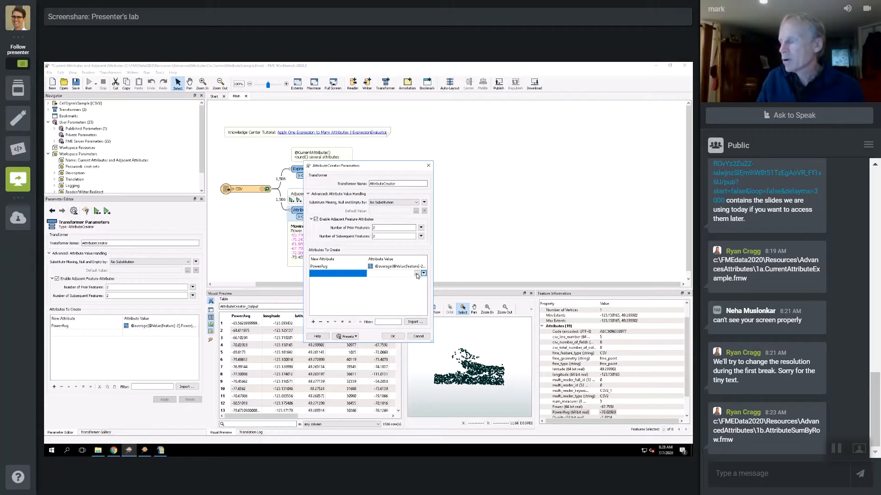
Step: Review the prior and subsequent feature groups and the CurrentAttribute function in the new value's text editor, and cancel out of the AttributeCreator parameters
{"action": "left_click", "coordinate": [417, 274]}
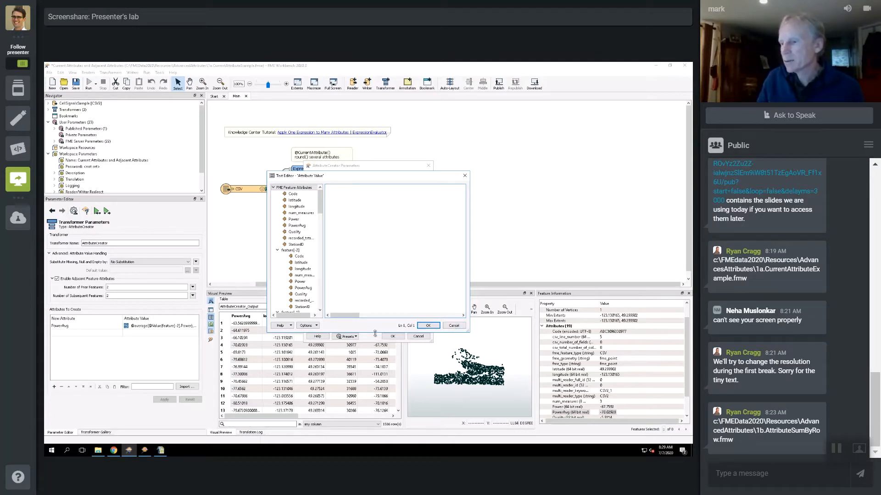
{"action": "left_click", "coordinate": [277, 250]}
{"action": "left_click", "coordinate": [277, 255]}
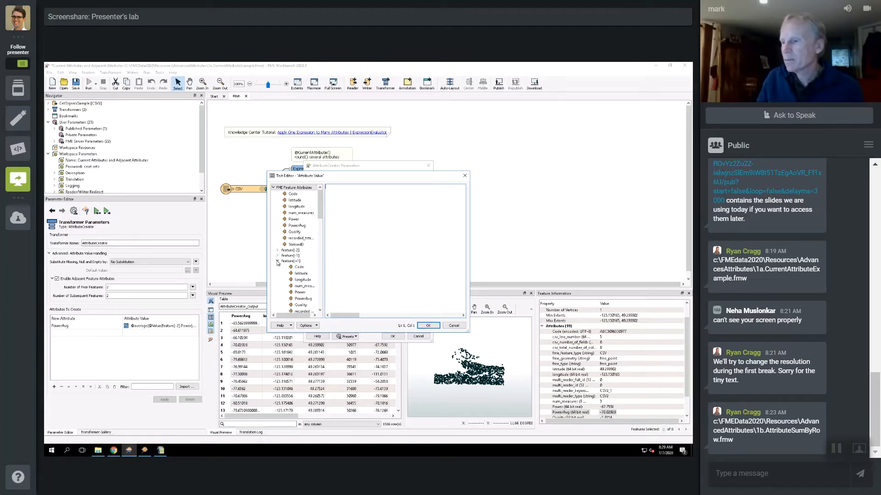
{"action": "left_click", "coordinate": [278, 261]}
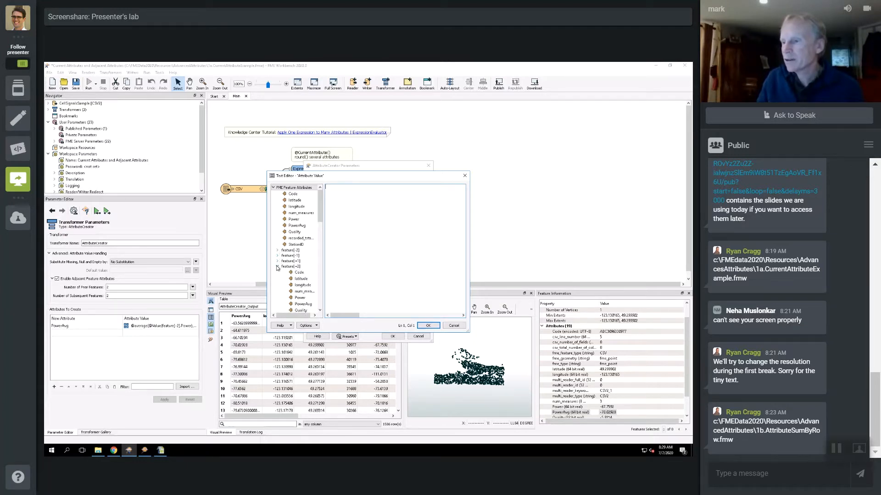
{"action": "left_click", "coordinate": [277, 267]}
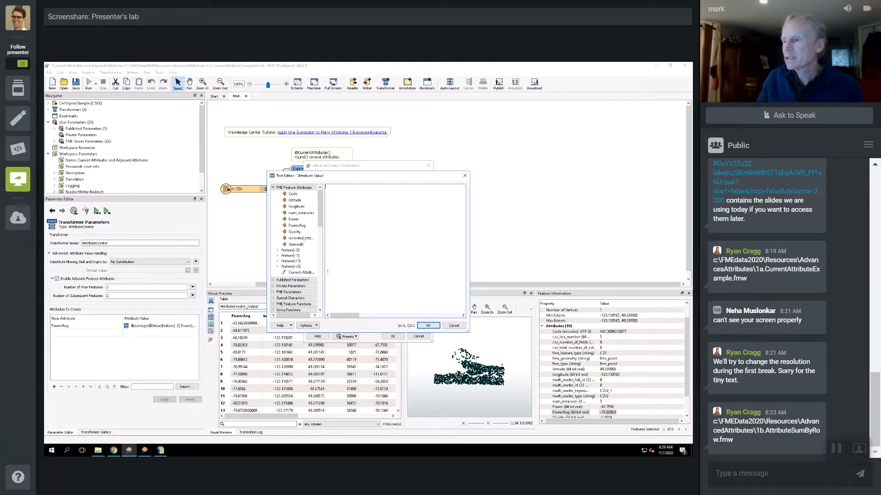
{"action": "left_click_drag", "start_coordinate": [324, 271], "coordinate": [342, 270]}
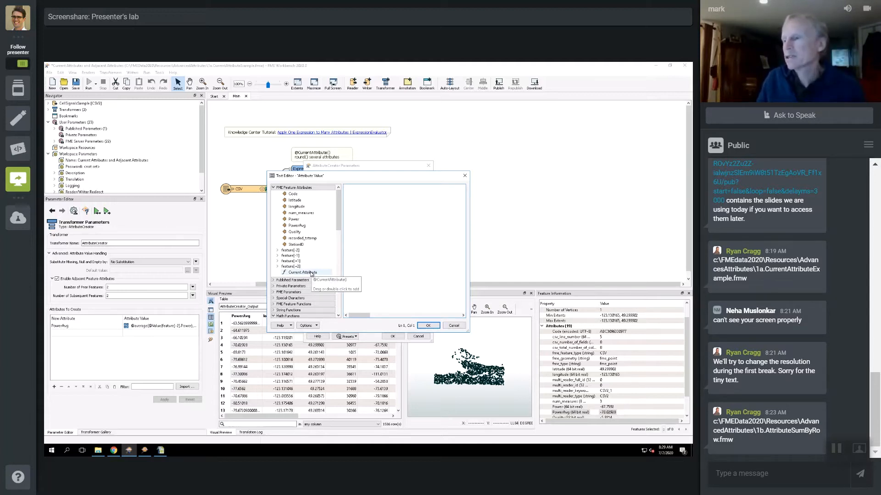
{"action": "left_click", "coordinate": [456, 327]}
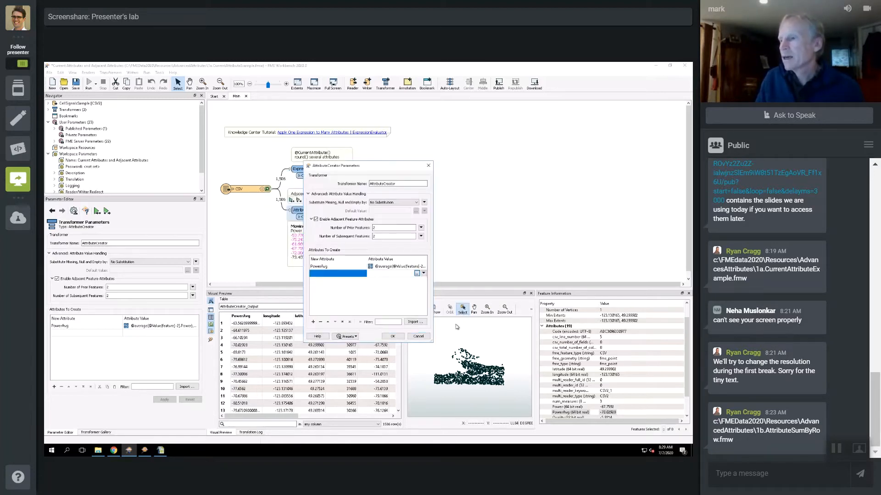
{"action": "left_click", "coordinate": [419, 337]}
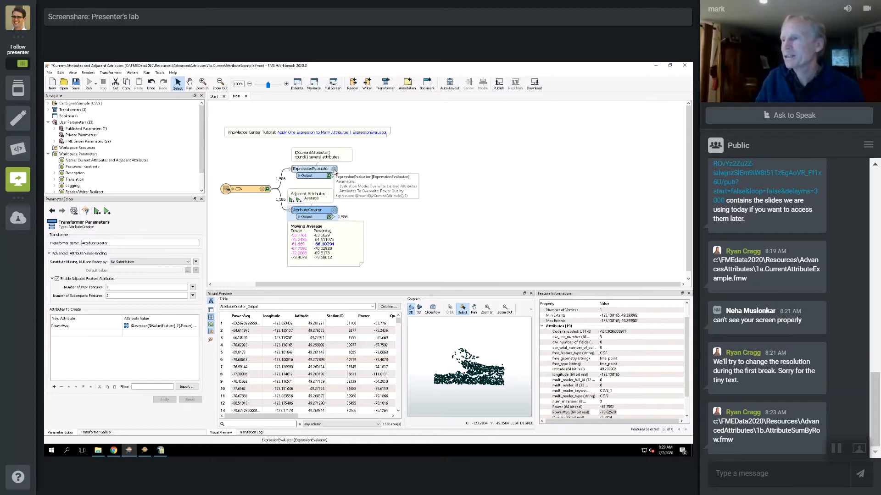
Step: Examine the ExpressionEvaluator parameters, including the attributes to overwrite, the rounding expression and the available feature attributes
{"action": "double_click", "coordinate": [333, 170]}
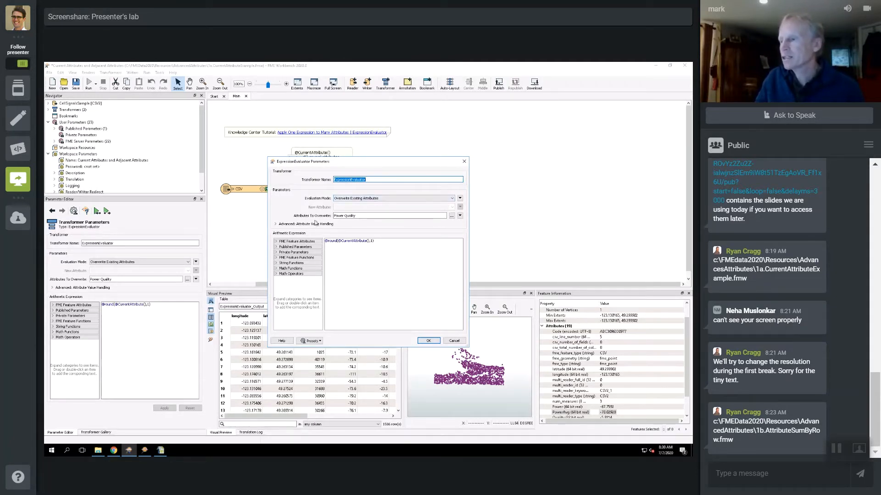
{"action": "left_click", "coordinate": [360, 216]}
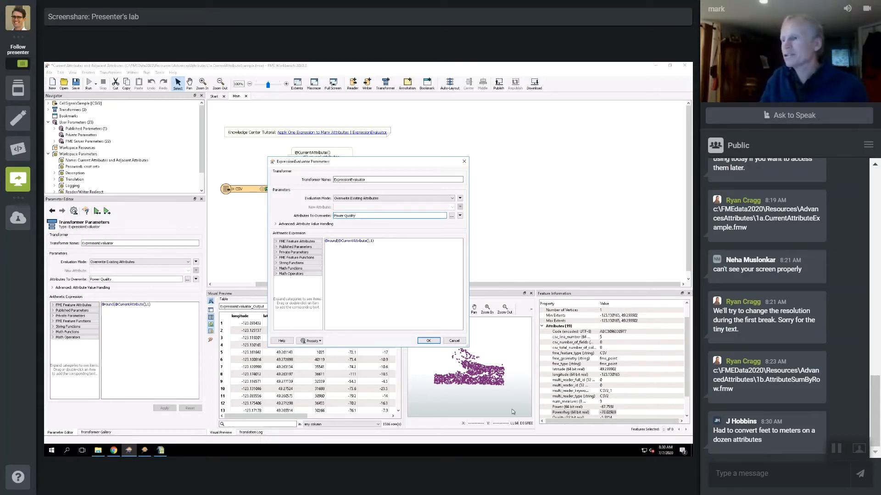
{"action": "left_click", "coordinate": [359, 216]}
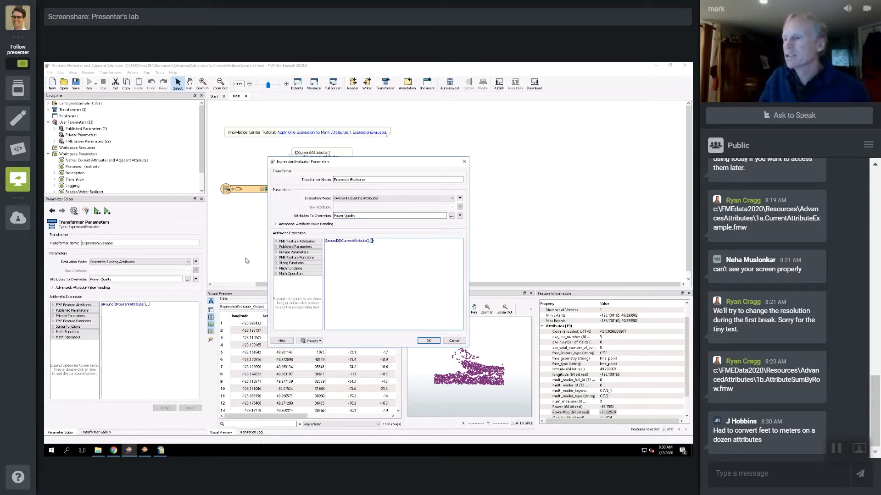
{"action": "left_click", "coordinate": [276, 242]}
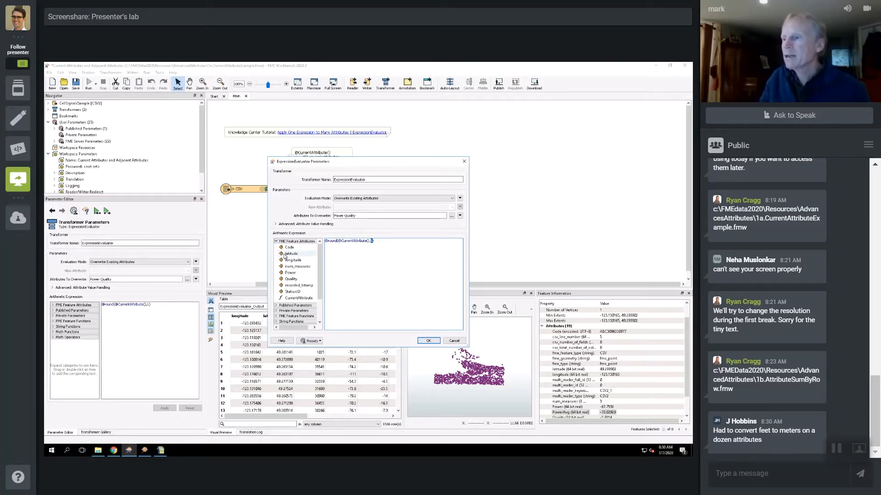
{"action": "triple_click", "coordinate": [357, 215]}
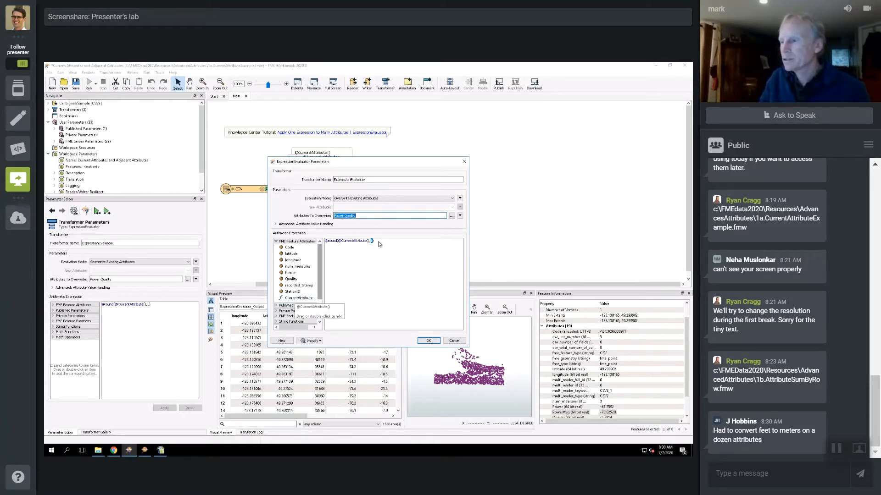
Step: Add the round math function on a new line below the existing arithmetic expression in the ExpressionEvaluator
{"action": "left_click", "coordinate": [330, 247]}
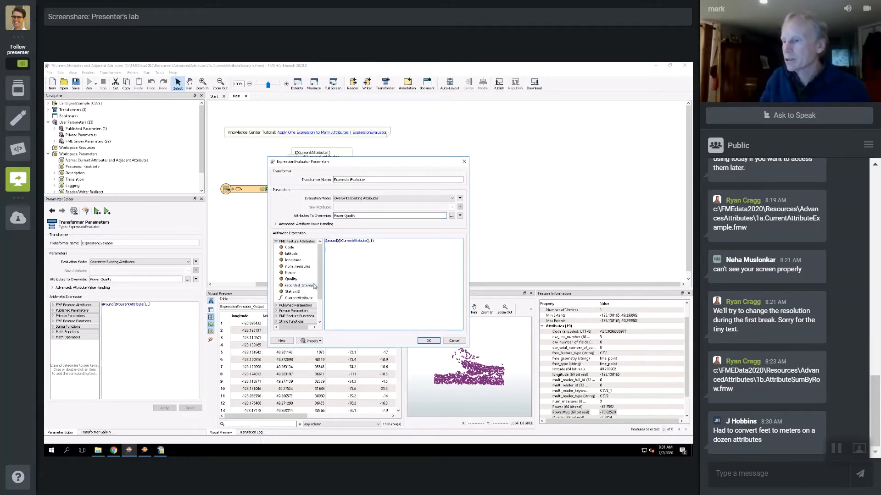
{"action": "left_click_drag", "start_coordinate": [320, 286], "coordinate": [319, 307]}
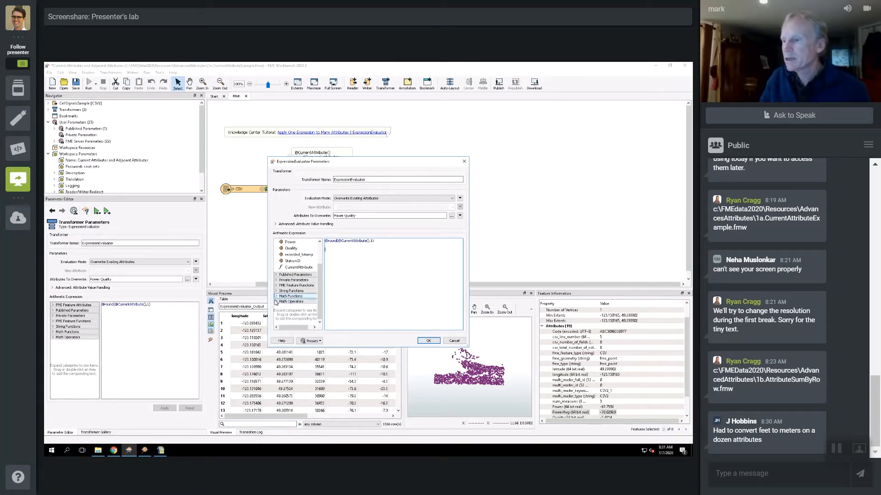
{"action": "left_click", "coordinate": [276, 301]}
{"action": "left_click_drag", "start_coordinate": [320, 283], "coordinate": [320, 315]}
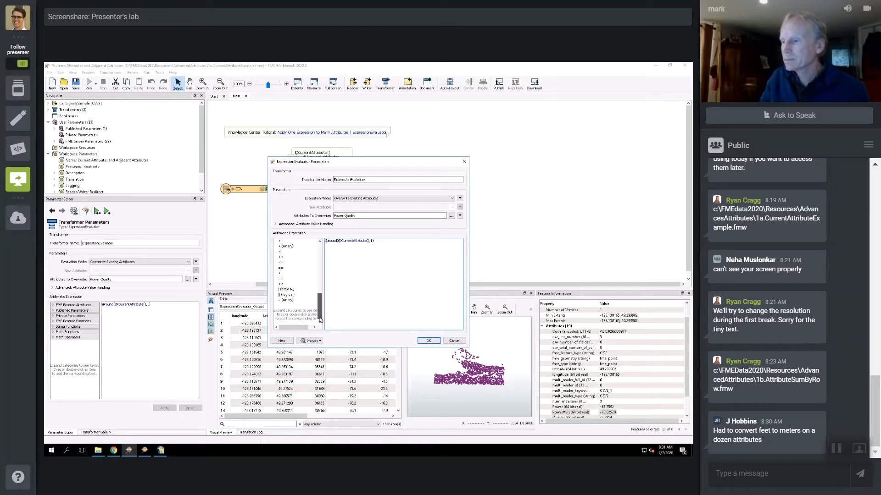
{"action": "scroll", "coordinate": [290, 301], "scroll_direction": "up", "scroll_amount": 5}
{"action": "scroll", "coordinate": [290, 302], "scroll_direction": "up", "scroll_amount": 2}
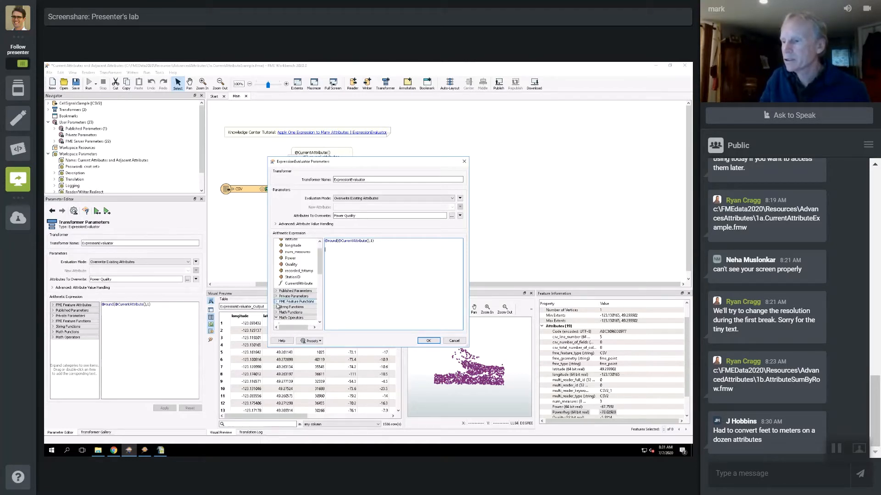
{"action": "left_click", "coordinate": [277, 317]}
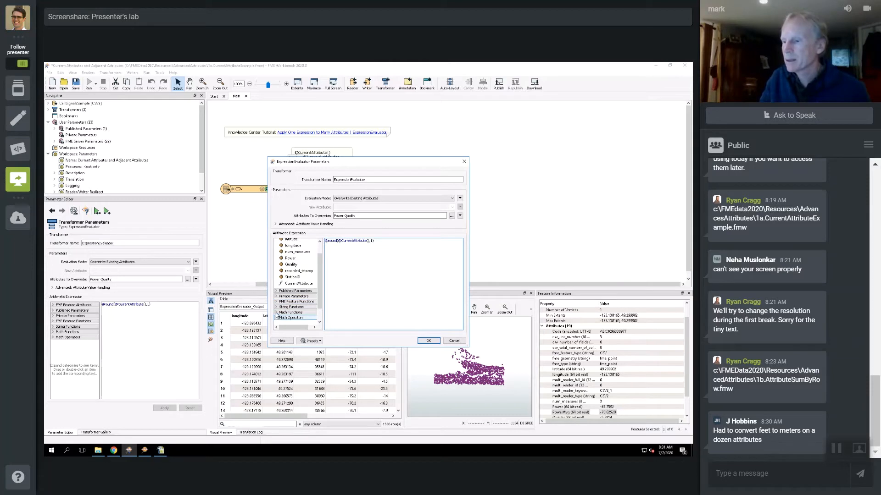
{"action": "left_click", "coordinate": [277, 313]}
{"action": "left_click_drag", "start_coordinate": [322, 262], "coordinate": [320, 303]}
{"action": "double_click", "coordinate": [284, 292]}
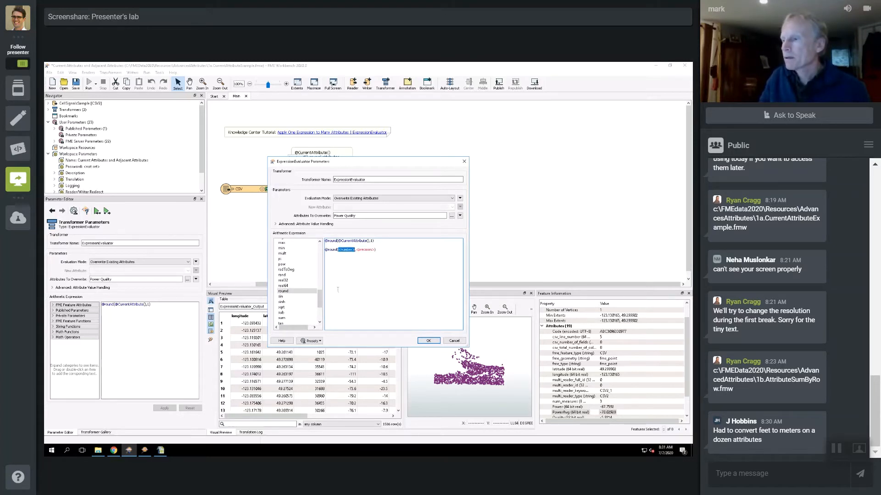
Step: Insert CurrentAttribute as the number in the new round function and remove the placeholder of its second argument
{"action": "left_click_drag", "start_coordinate": [320, 300], "coordinate": [322, 249]}
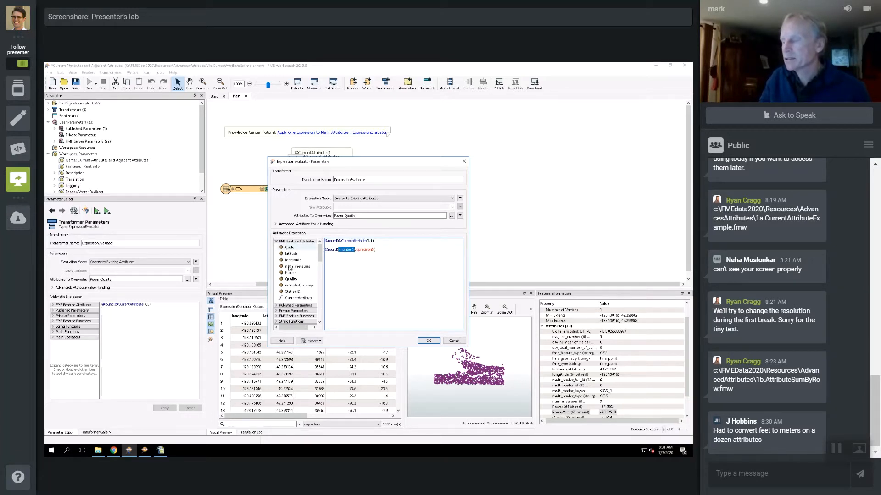
{"action": "double_click", "coordinate": [293, 299]}
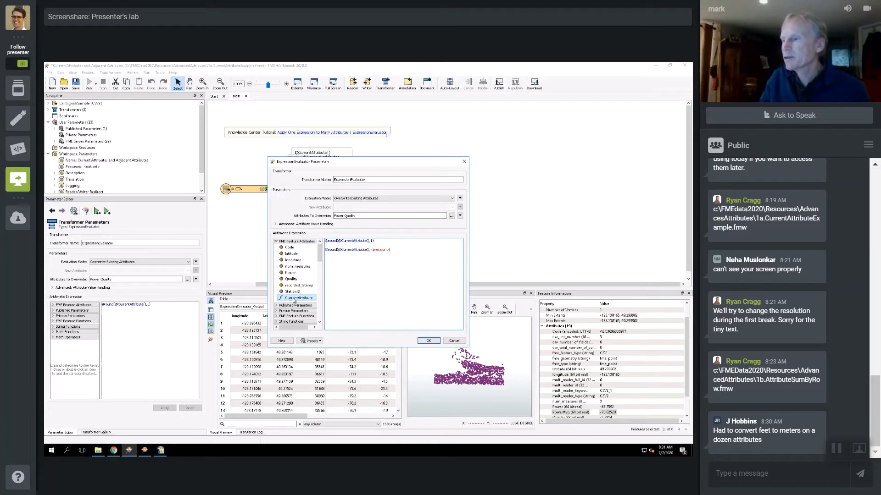
{"action": "double_click", "coordinate": [380, 250]}
{"action": "key", "text": "BackSpace"}
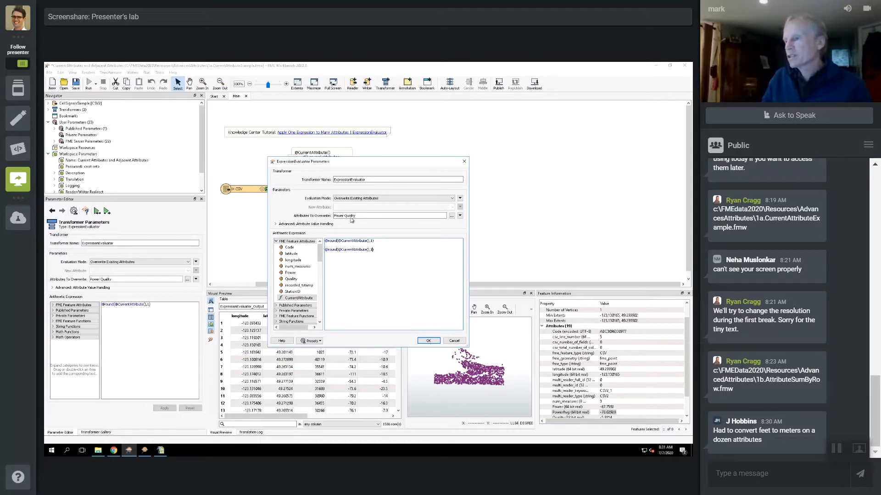
Step: Cancel the ExpressionEvaluator parameters and close the 1a.CurrentAttributeExample workspace without saving its changes
{"action": "triple_click", "coordinate": [365, 215]}
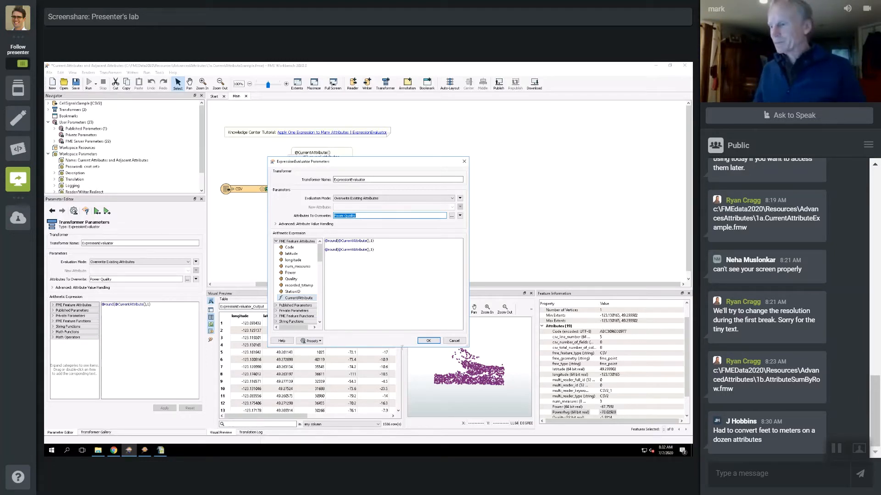
{"action": "left_click", "coordinate": [455, 342]}
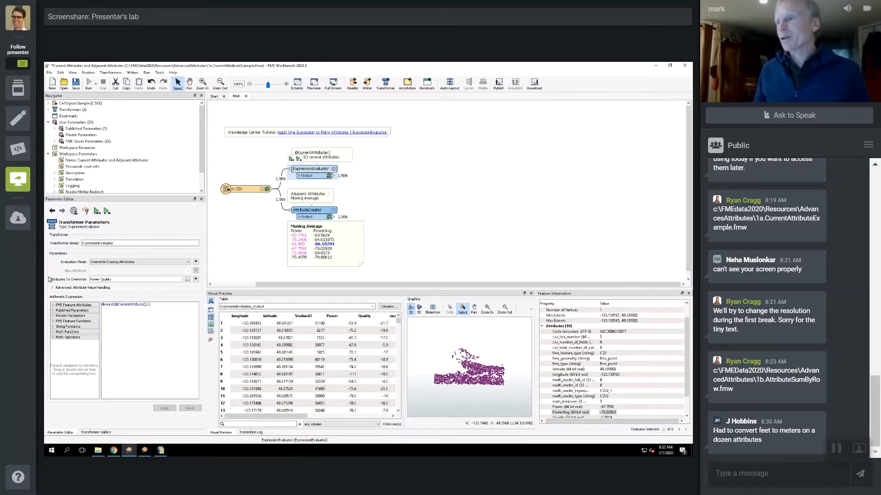
{"action": "left_click", "coordinate": [245, 97]}
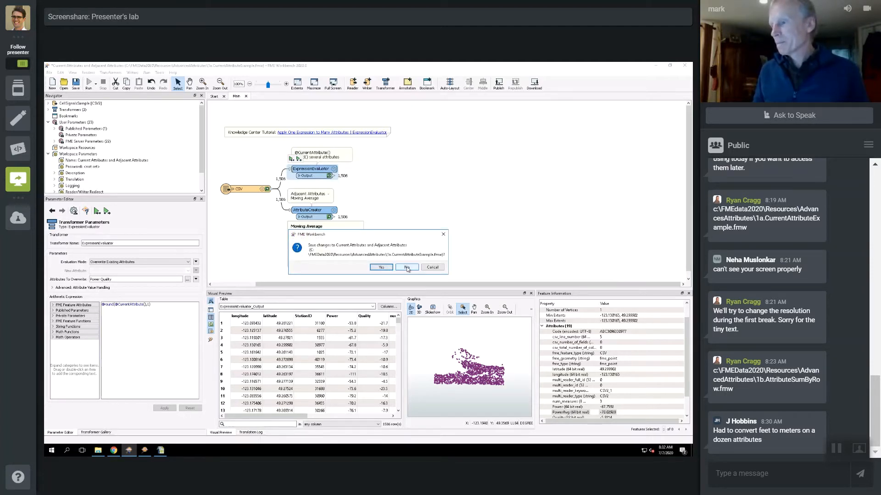
{"action": "left_click", "coordinate": [407, 268]}
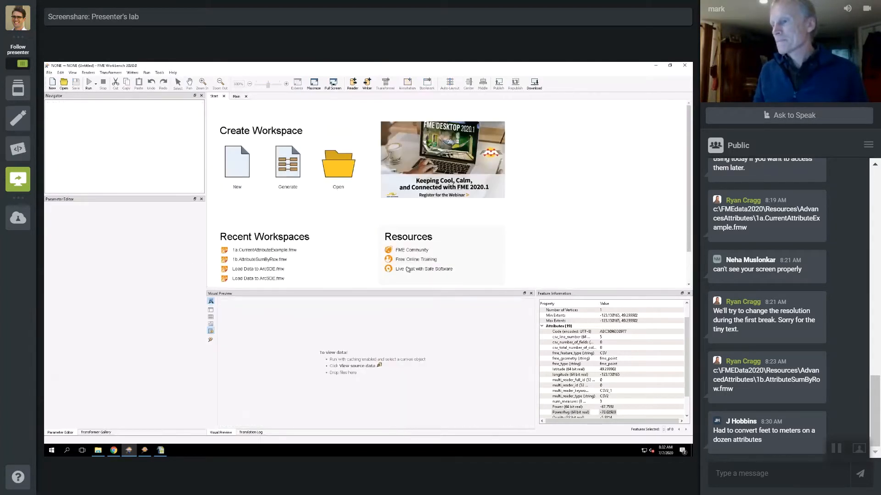
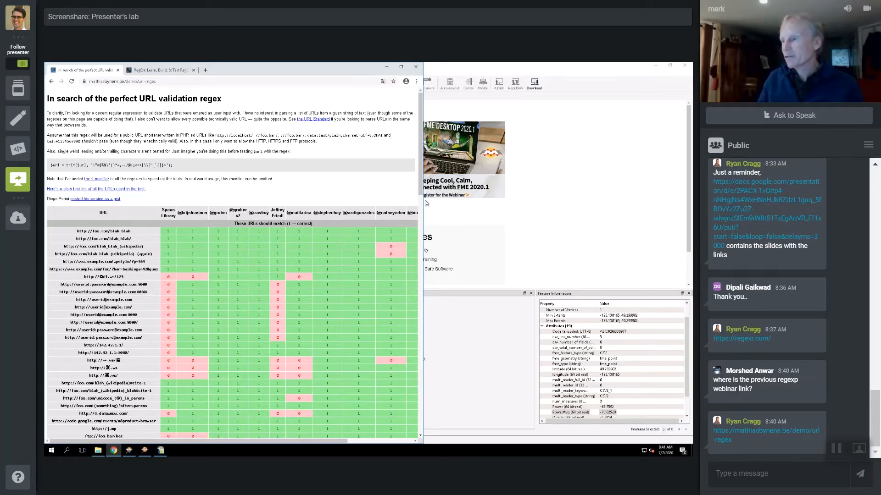
Step: Examine the URL validation regex comparison page, covering the match and fail tables, the listed expressions and the remaining author columns
{"action": "left_click_drag", "start_coordinate": [423, 191], "coordinate": [422, 196]}
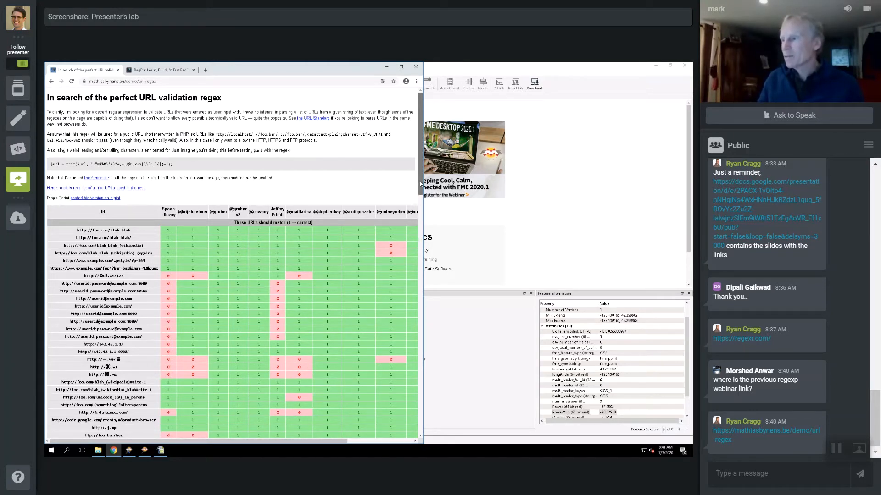
{"action": "scroll", "coordinate": [420, 220], "scroll_direction": "down", "scroll_amount": 15}
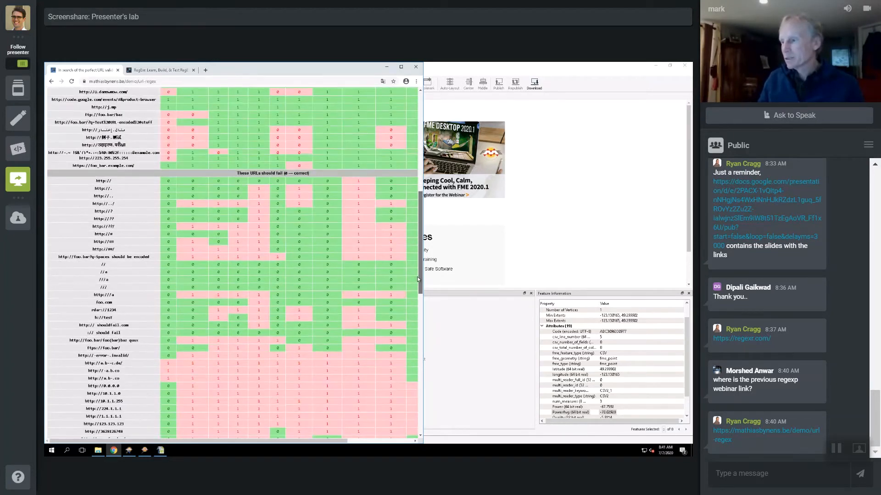
{"action": "left_click_drag", "start_coordinate": [421, 282], "coordinate": [421, 283]}
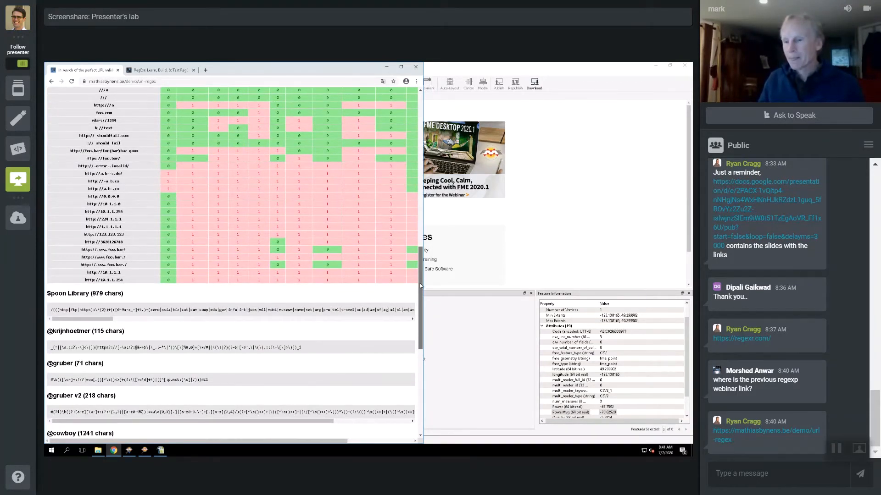
{"action": "scroll", "coordinate": [419, 288], "scroll_direction": "down", "scroll_amount": 1}
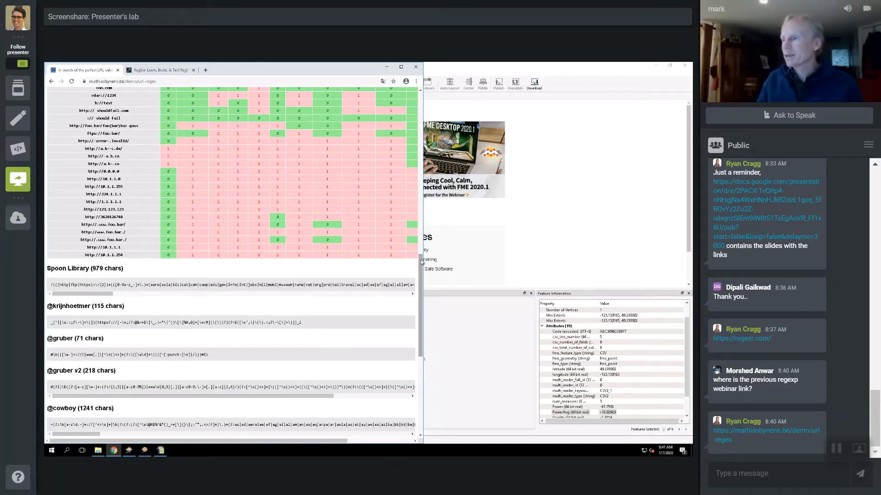
{"action": "mouse_move", "coordinate": [421, 262]}
{"action": "left_mouse_down"}
{"action": "mouse_move", "coordinate": [421, 94]}
{"action": "mouse_move", "coordinate": [421, 262]}
{"action": "left_mouse_up"}
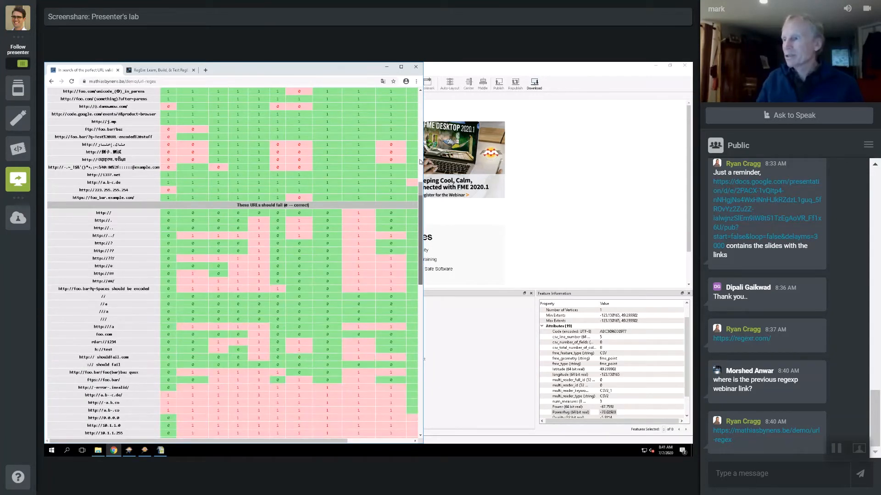
{"action": "left_click_drag", "start_coordinate": [421, 124], "coordinate": [421, 94]}
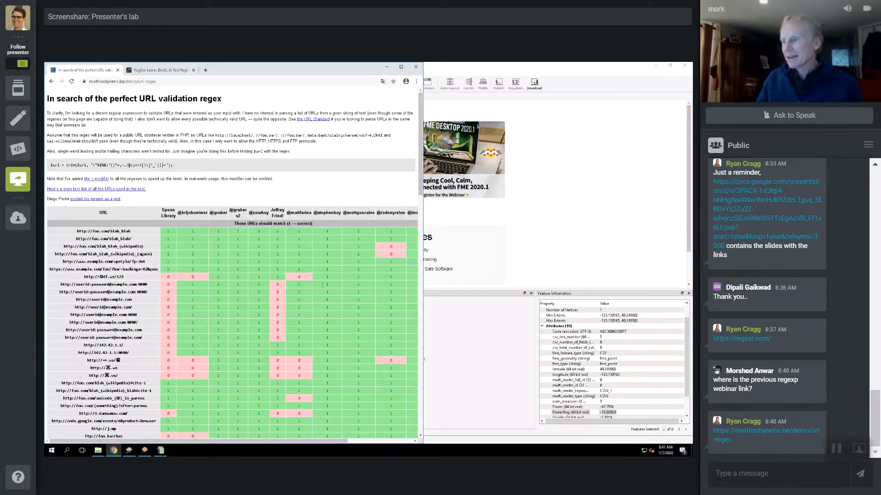
{"action": "scroll", "coordinate": [328, 408], "scroll_direction": "down", "scroll_amount": 3}
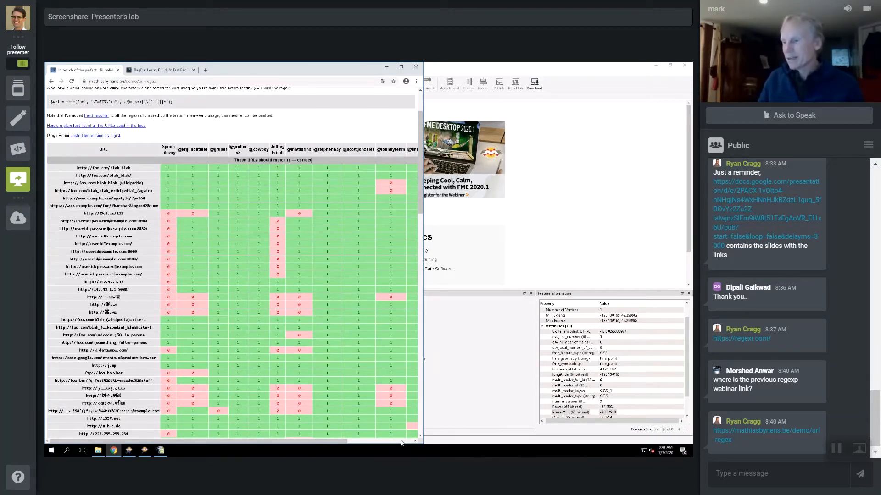
{"action": "left_click", "coordinate": [401, 442]}
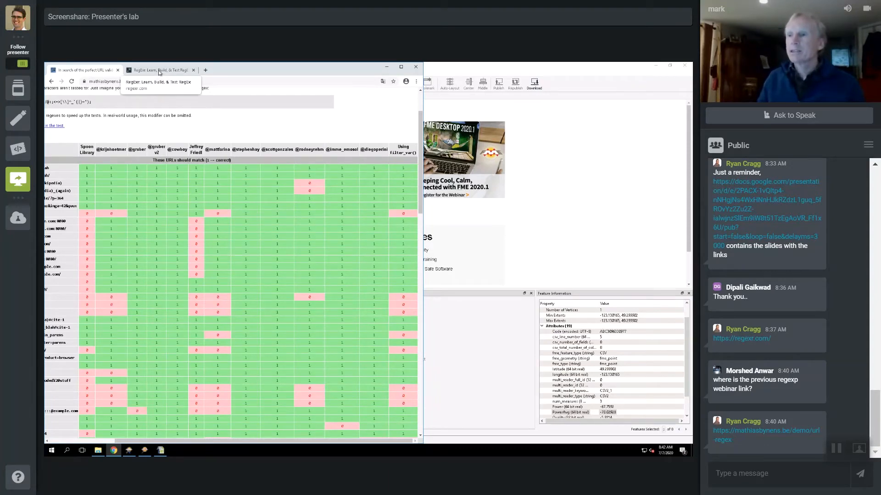
Step: Switch to the RegExr page and examine the capturing group reference for the current expression
{"action": "left_click", "coordinate": [160, 71]}
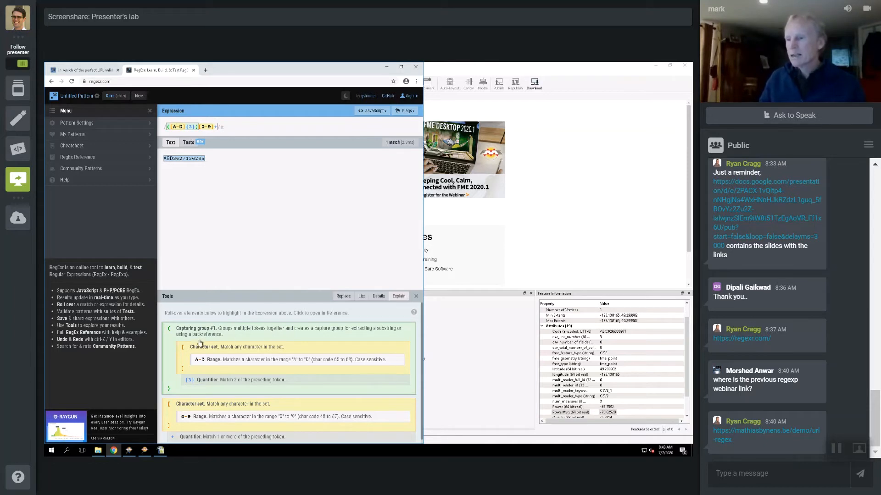
{"action": "left_click", "coordinate": [169, 333]}
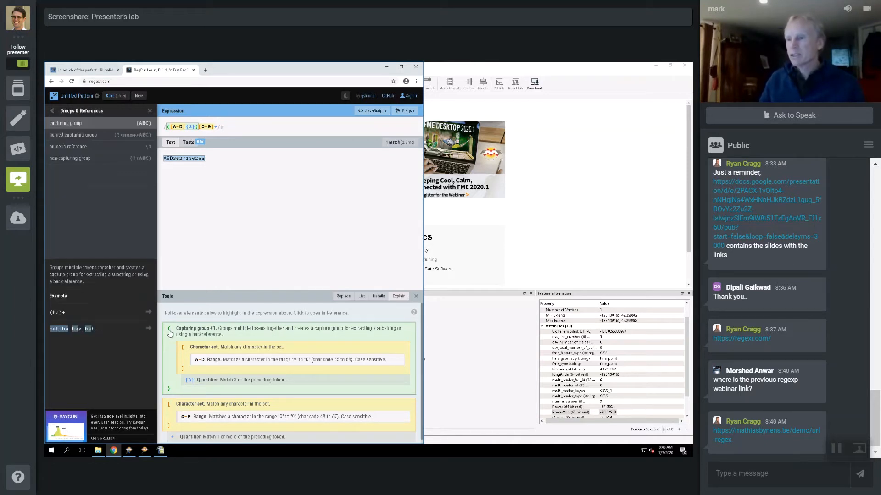
{"action": "mouse_move", "coordinate": [168, 130]}
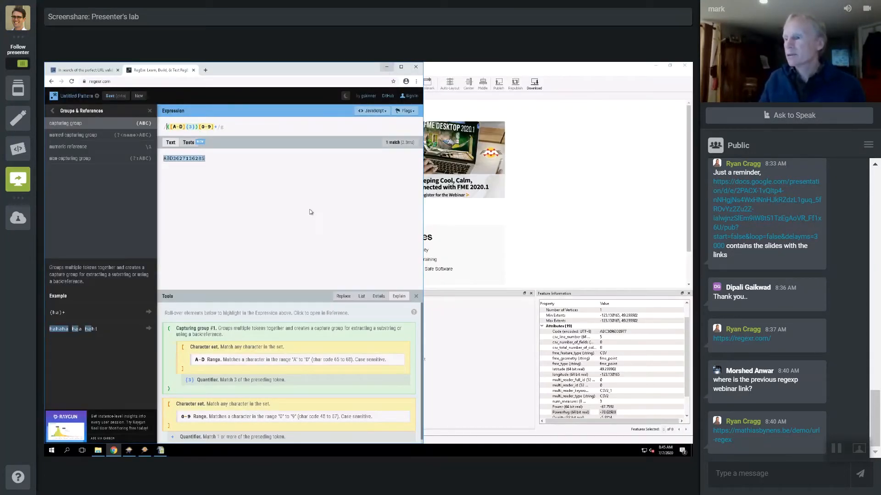
Step: Switch back to FME Workbench, open 1c.RegularExpresions.fmw from the AdvancedAttributes folder despite the version difference, review its transformers and close it
{"action": "left_click", "coordinate": [386, 67]}
{"action": "left_click", "coordinate": [129, 443]}
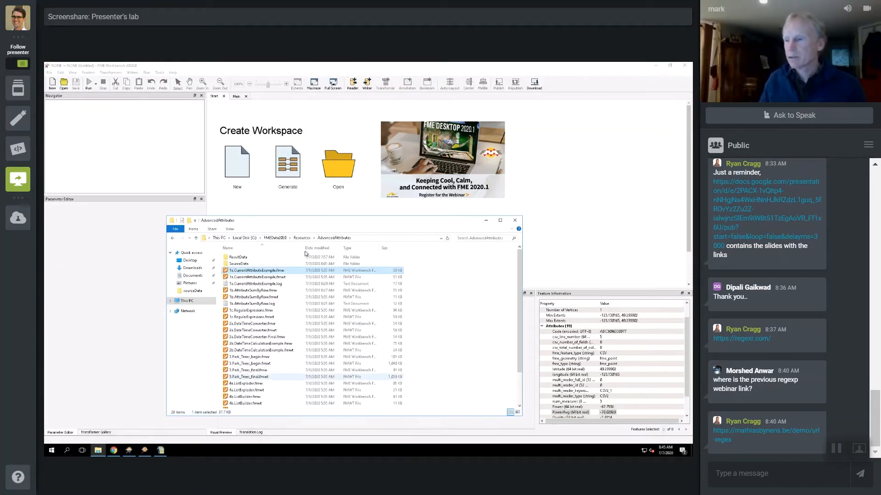
{"action": "left_click", "coordinate": [247, 312]}
{"action": "left_click_drag", "start_coordinate": [247, 313], "coordinate": [323, 194]}
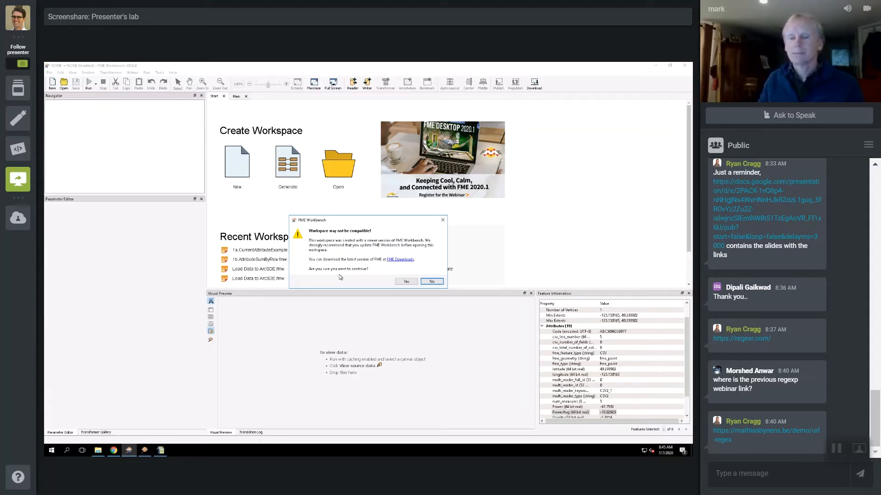
{"action": "key", "text": "y"}
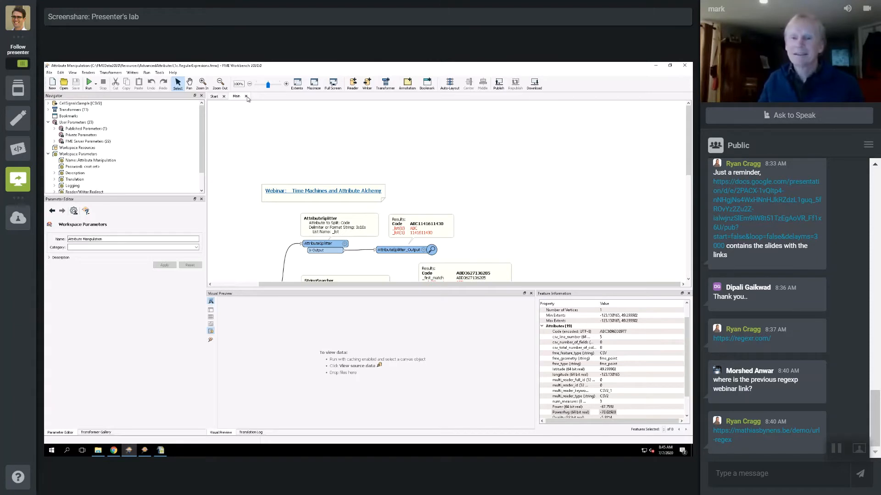
{"action": "scroll", "coordinate": [247, 99], "scroll_direction": "down", "scroll_amount": 3}
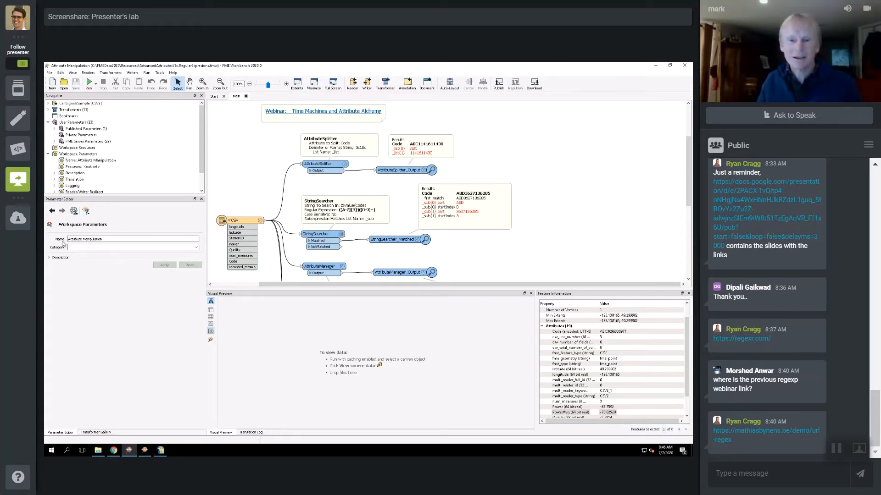
{"action": "key", "text": "ctrl+w"}
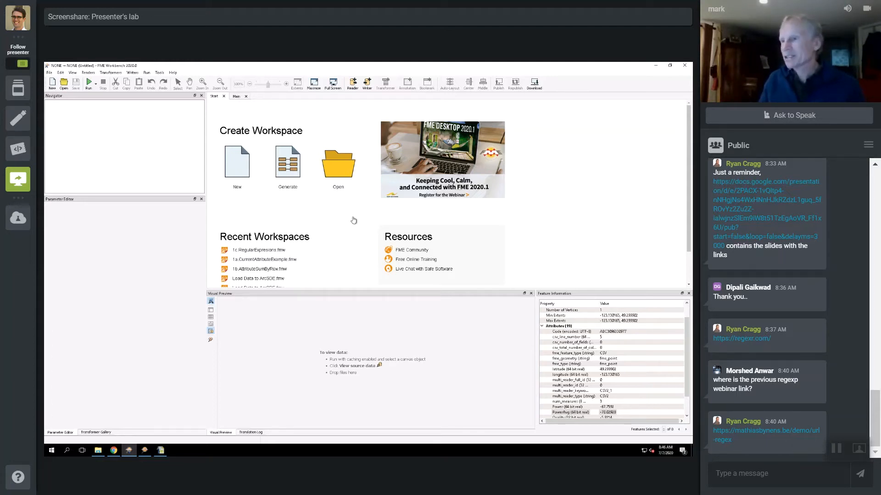
Step: Add a Creator transformer to the empty Main canvas
{"action": "left_click", "coordinate": [236, 98]}
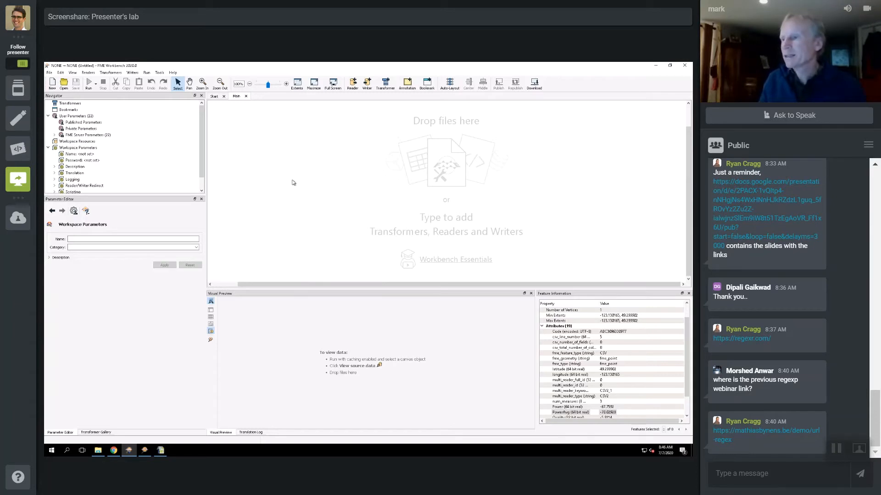
{"action": "type", "text": "creat"}
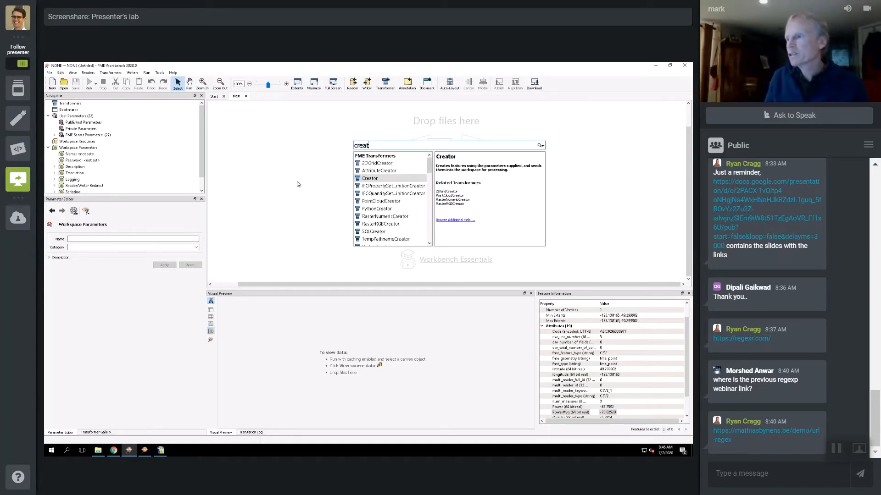
{"action": "key", "text": "Return"}
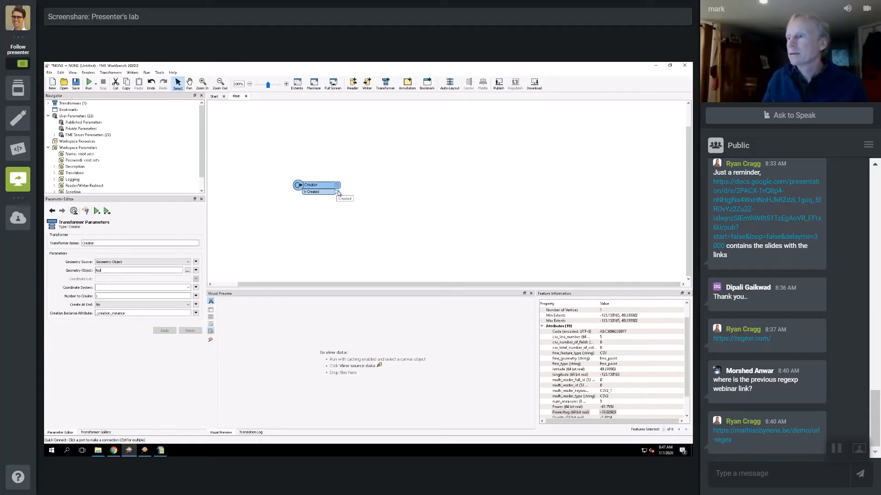
Step: Add an AttributeCreator beside the Creator and connect the Creator's Created port to its input
{"action": "type", "text": "cr"}
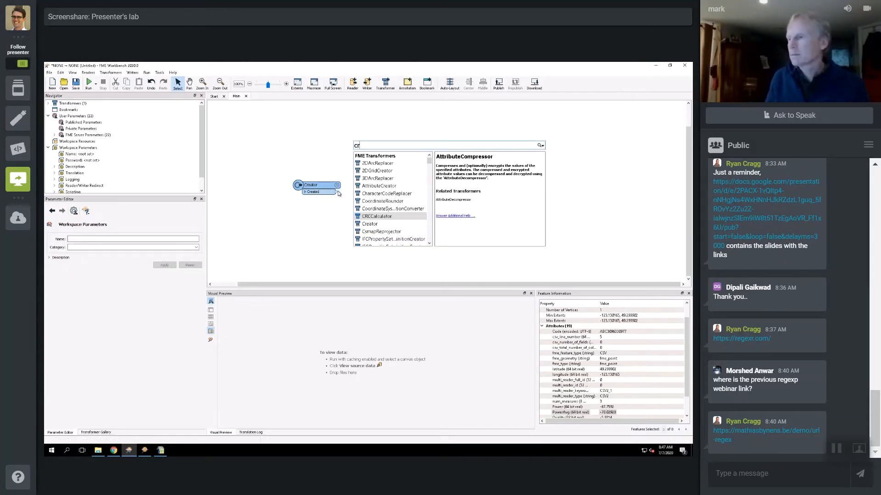
{"action": "type", "text": "ea"}
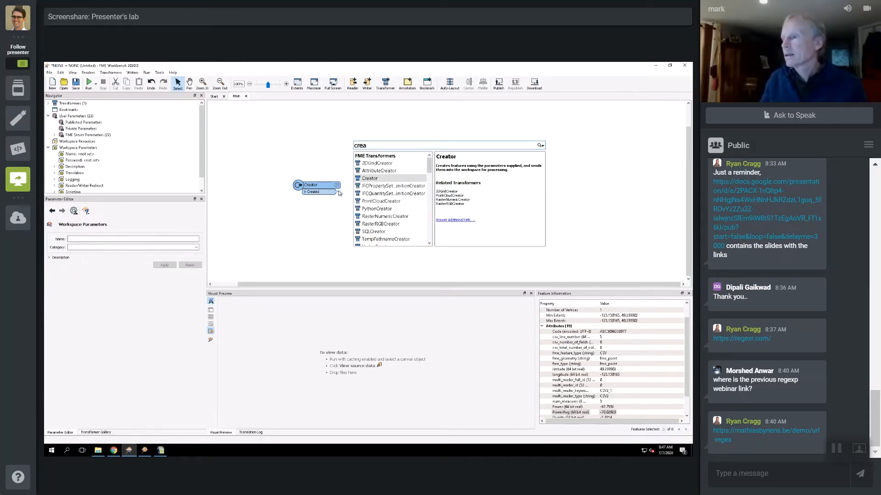
{"action": "double_click", "coordinate": [379, 171]}
{"action": "left_click_drag", "start_coordinate": [397, 176], "coordinate": [371, 184]}
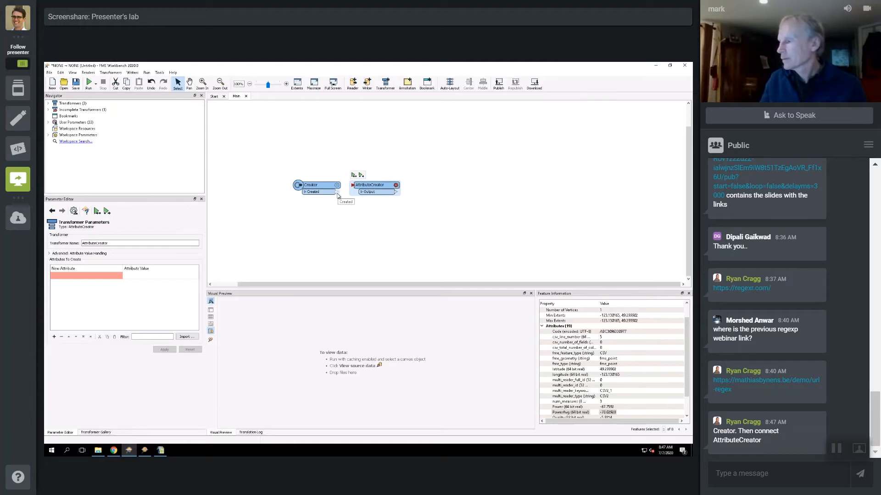
{"action": "left_click_drag", "start_coordinate": [338, 195], "coordinate": [352, 185]}
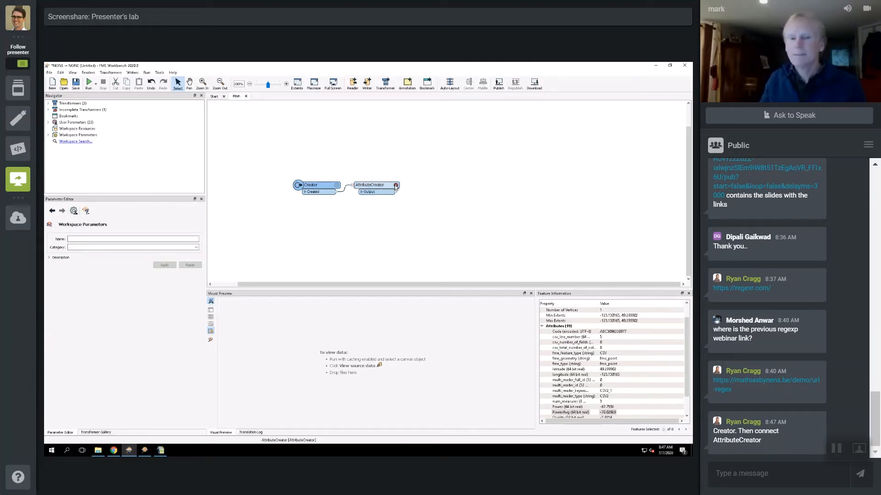
Step: Create a new attribute named testattribute with the value ABD123459876 in the AttributeCreator
{"action": "left_click", "coordinate": [395, 186]}
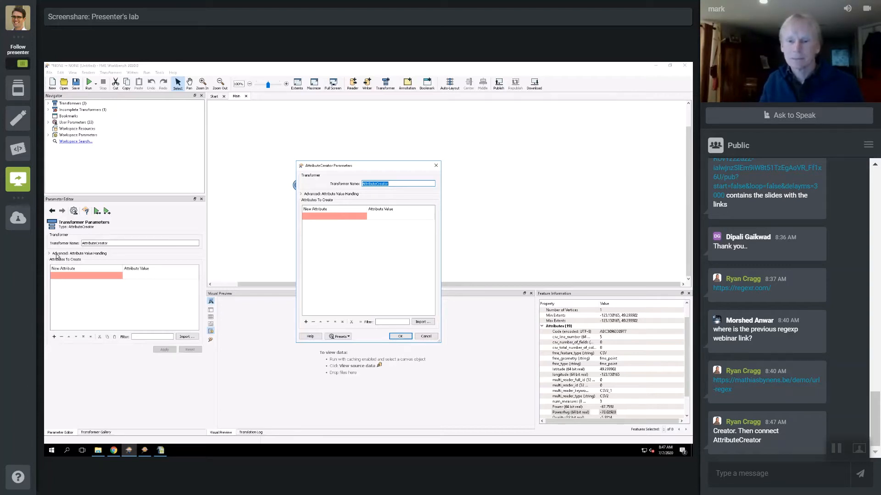
{"action": "left_click", "coordinate": [321, 216]}
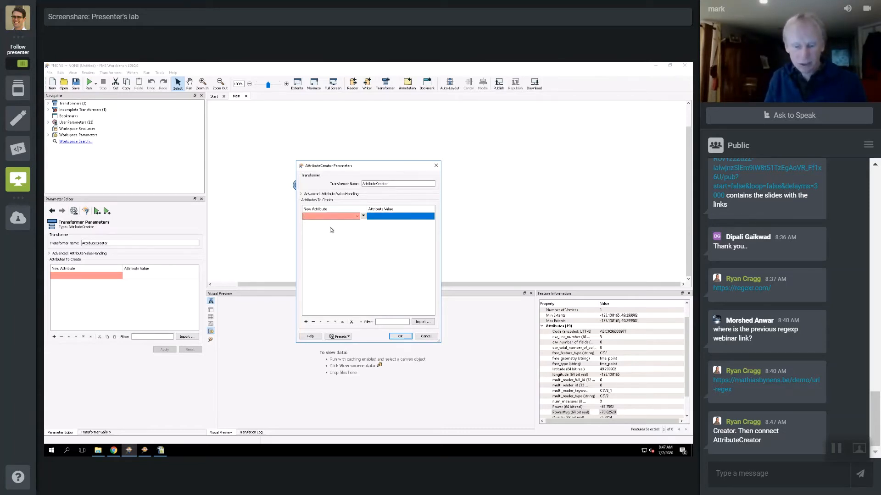
{"action": "type", "text": "t"}
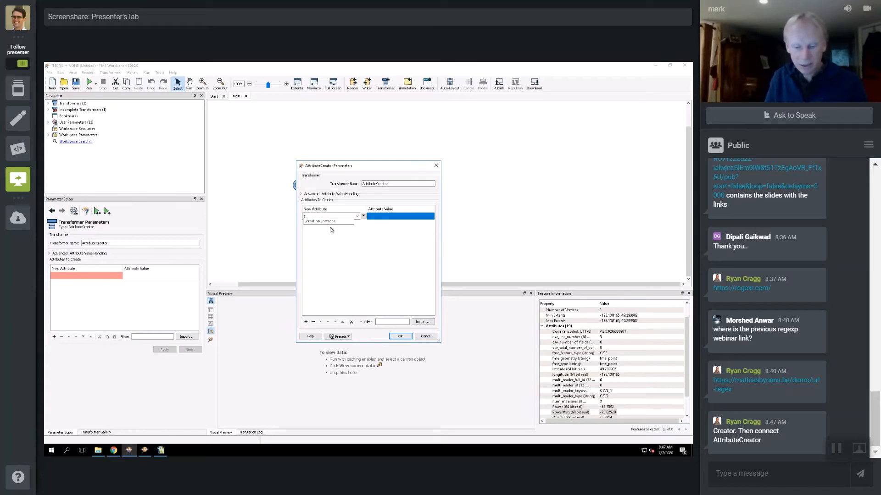
{"action": "type", "text": "estattribute"}
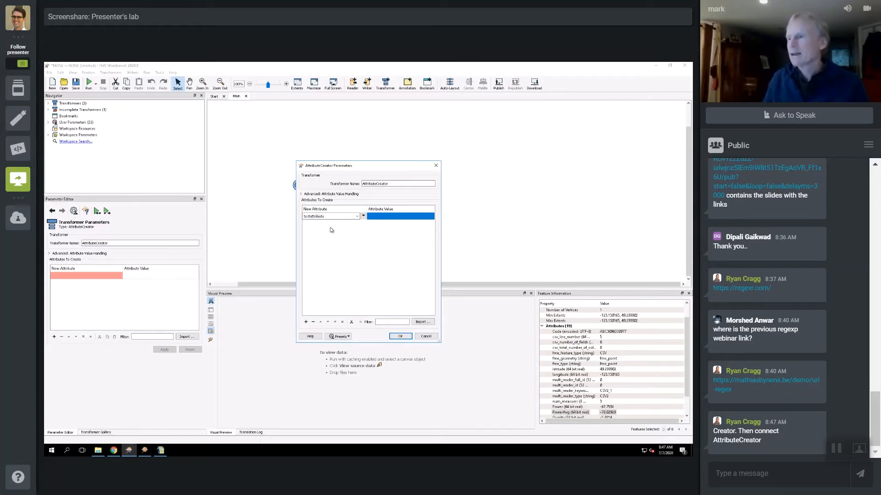
{"action": "left_click", "coordinate": [381, 218]}
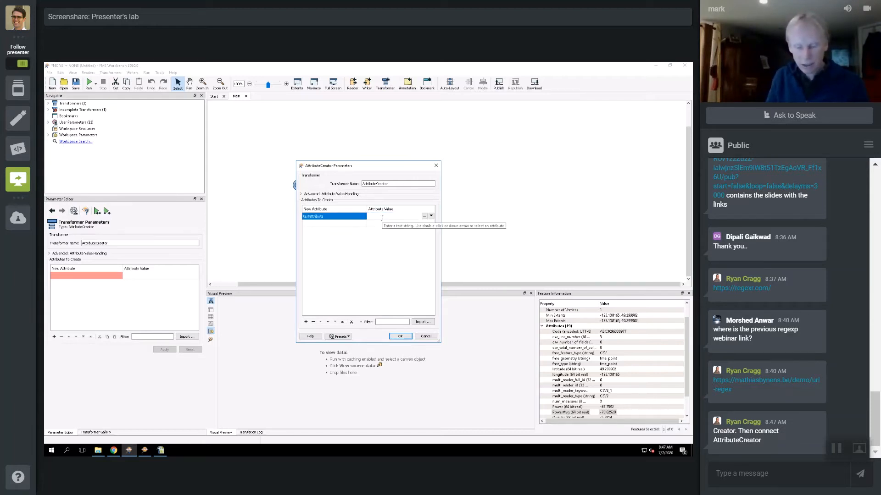
{"action": "type", "text": "ABD"}
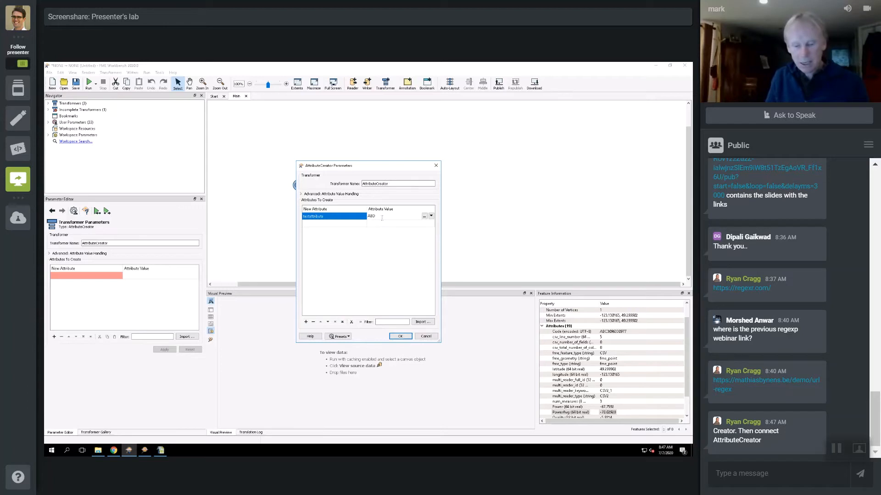
{"action": "type", "text": "123459876"}
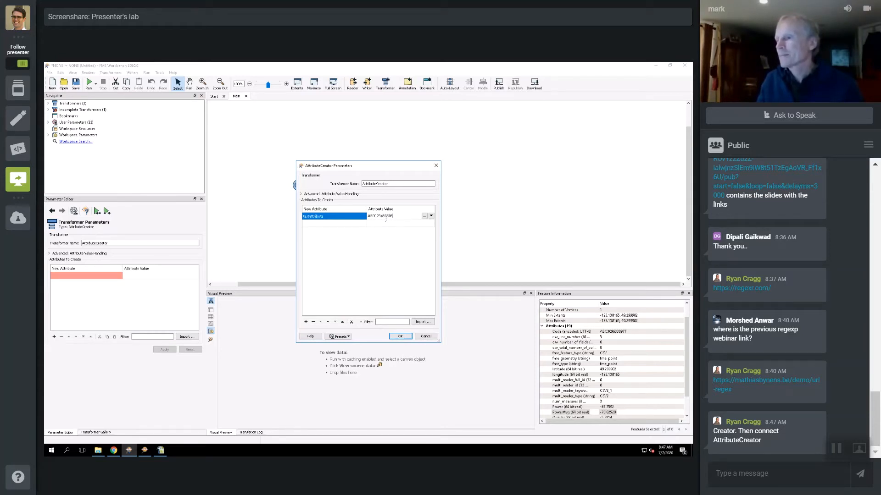
{"action": "left_click", "coordinate": [401, 337]}
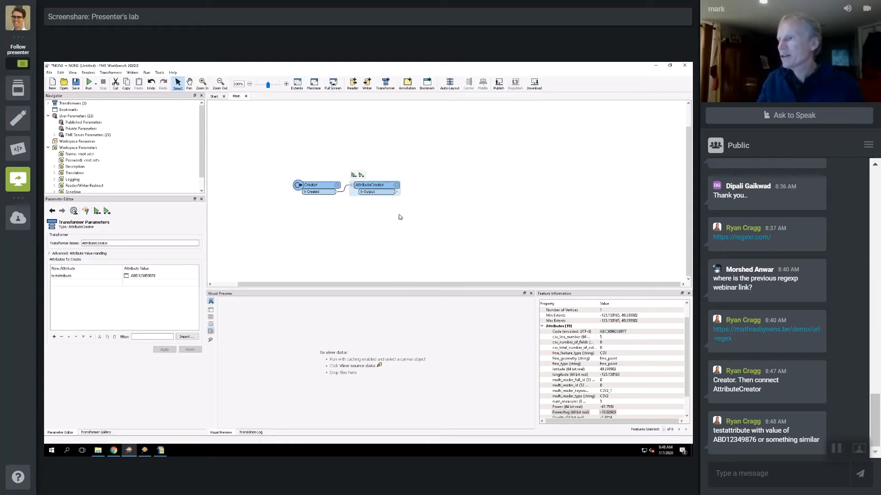
Step: Review the AttributeCreator's parameters without changing them and search the available transformers for "str"
{"action": "left_click", "coordinate": [396, 186]}
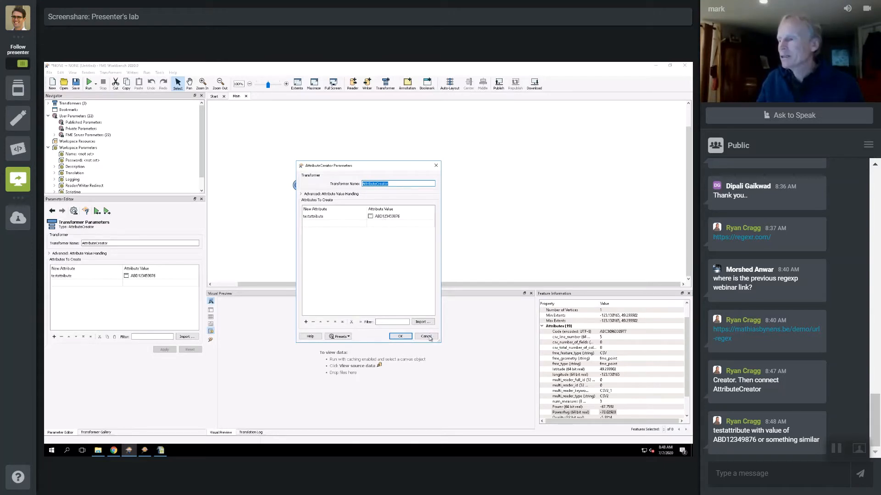
{"action": "left_click", "coordinate": [349, 167]}
{"action": "left_click_drag", "start_coordinate": [348, 168], "coordinate": [284, 174]}
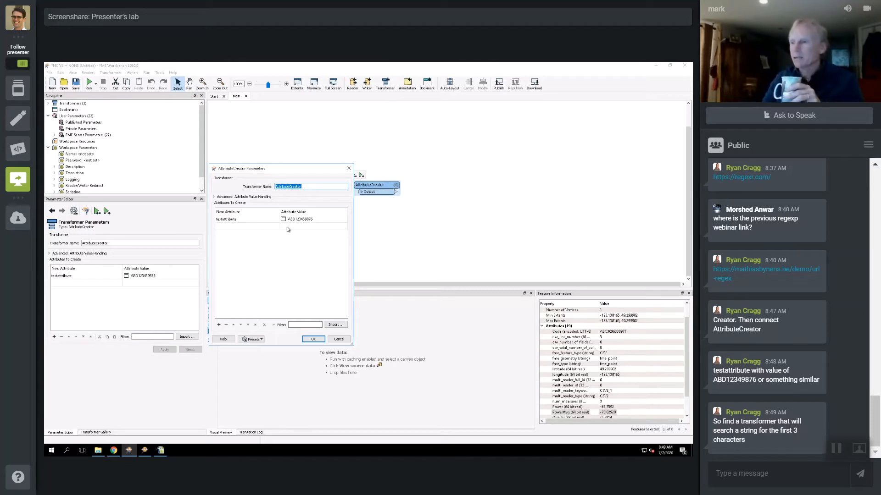
{"action": "left_click", "coordinate": [339, 340]}
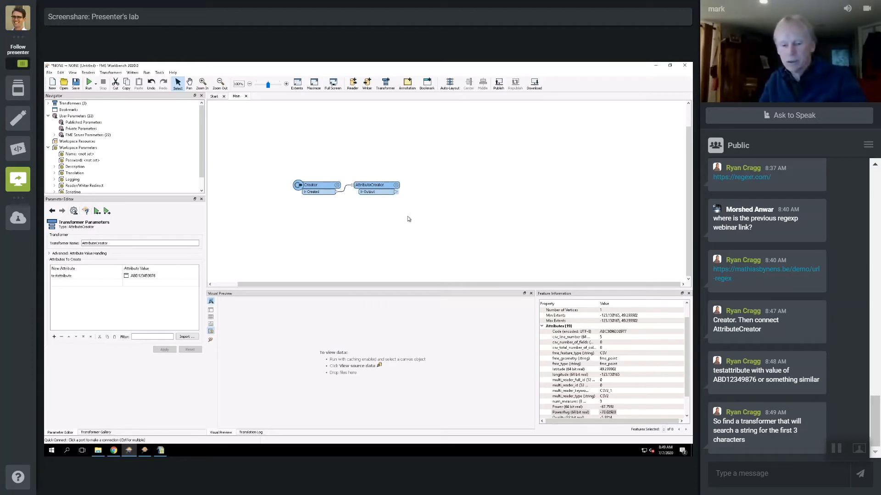
{"action": "type", "text": "str"}
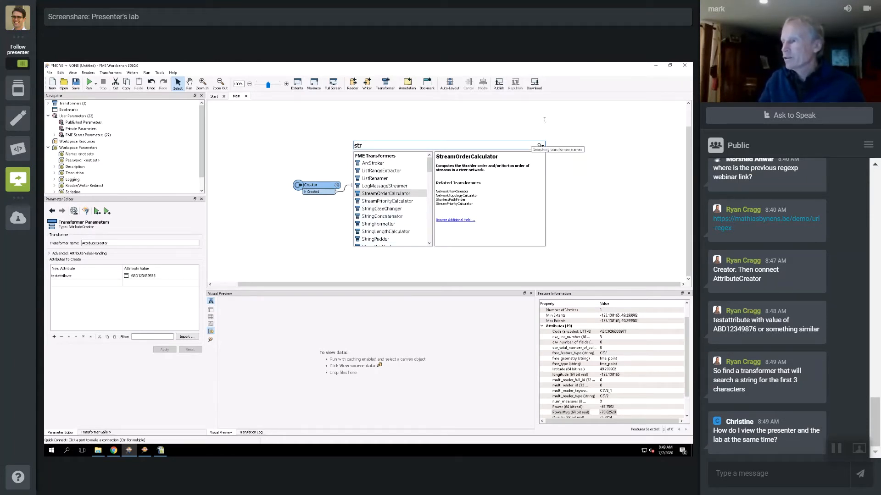
{"action": "left_click", "coordinate": [542, 137]}
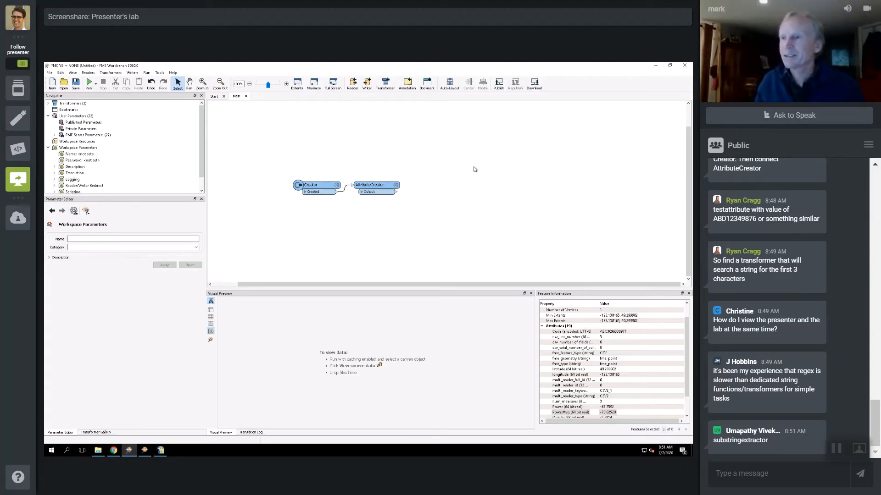
Step: Open 1c.RegularExpresions.fmw from the AdvancedAttributes folder in place of the untitled workspace, continuing despite the version difference, and bring its CSV reader and transformers into view
{"action": "left_click", "coordinate": [98, 451]}
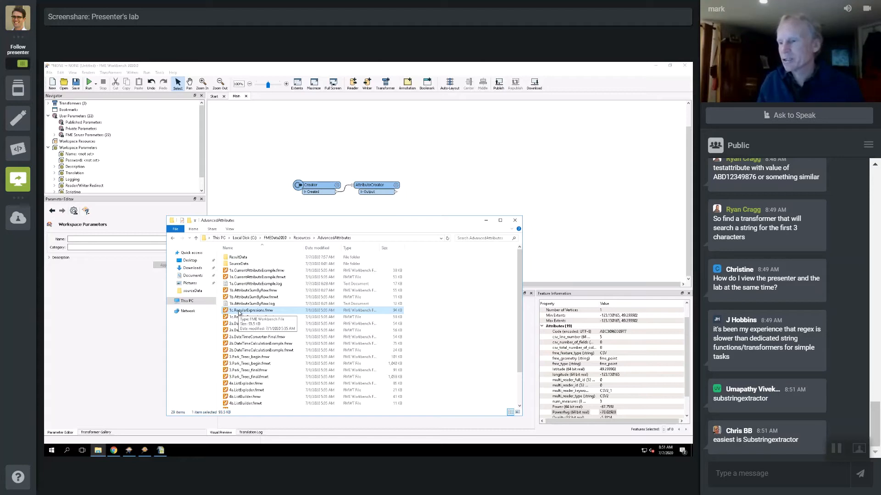
{"action": "left_click_drag", "start_coordinate": [238, 313], "coordinate": [269, 189]}
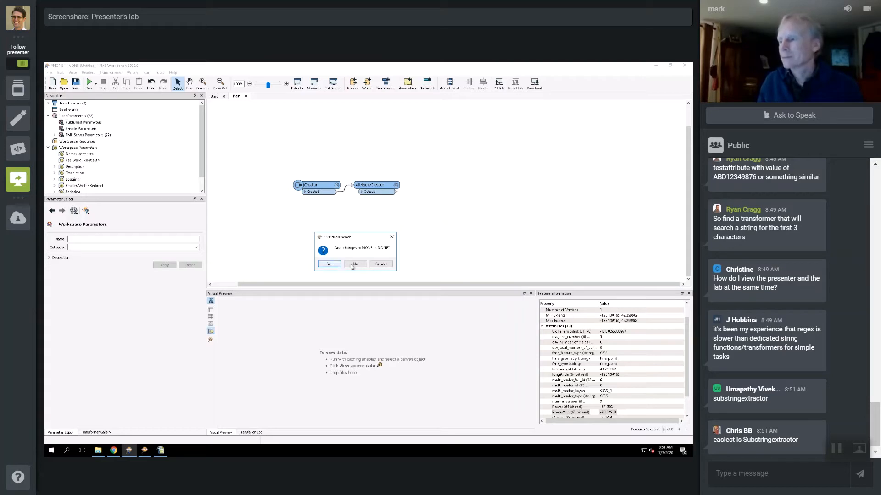
{"action": "left_click", "coordinate": [318, 266]}
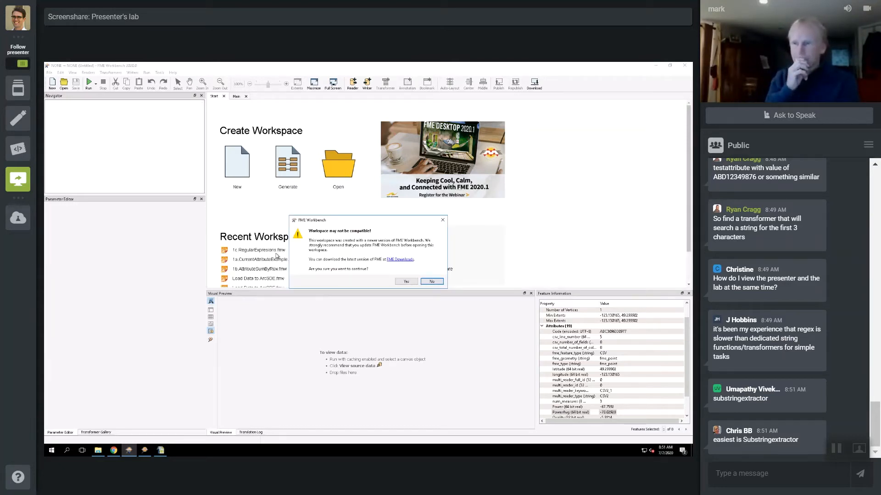
{"action": "left_click", "coordinate": [406, 283]}
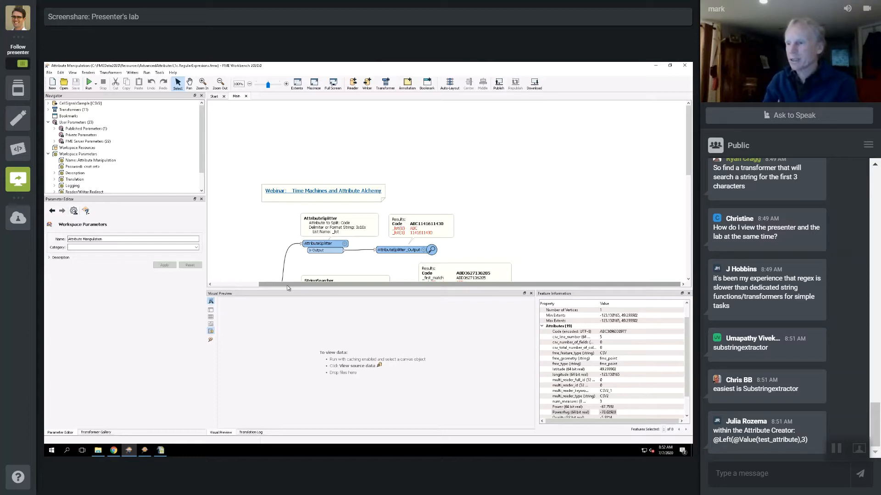
{"action": "scroll", "coordinate": [287, 285], "scroll_direction": "left", "scroll_amount": 2}
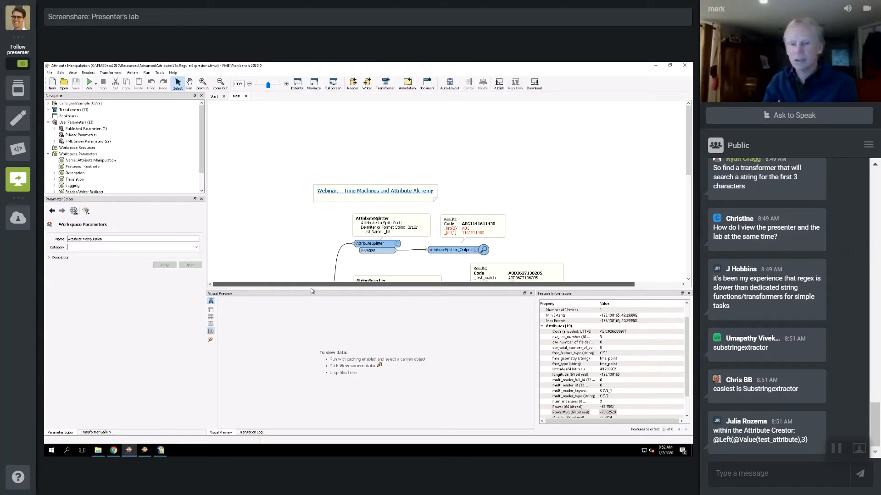
{"action": "scroll", "coordinate": [316, 252], "scroll_direction": "down", "scroll_amount": 2}
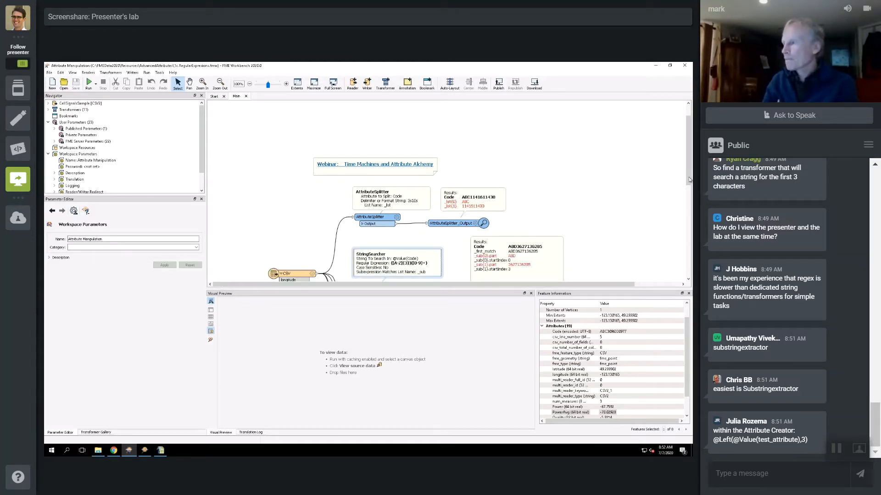
{"action": "left_click_drag", "start_coordinate": [689, 181], "coordinate": [689, 205]}
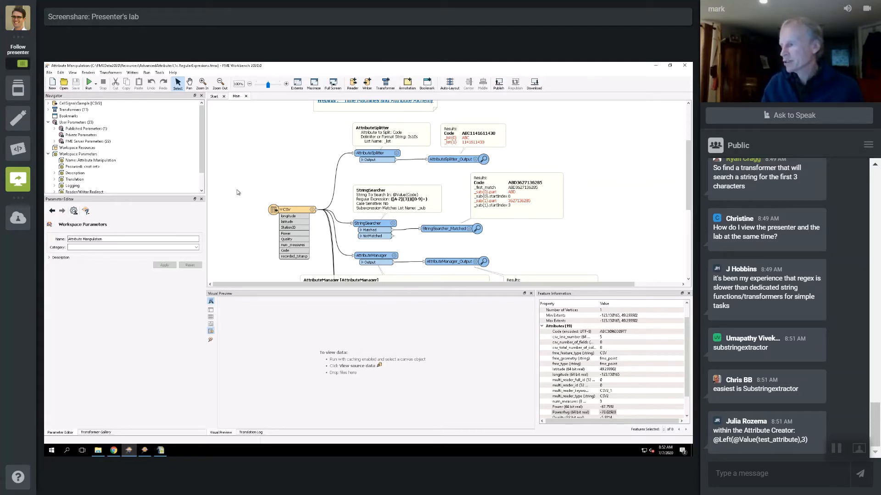
Step: Try running the workspace with its default source, then rerun it with CellSignalsSample.csv from the SourceData folder as the source CSV file
{"action": "left_click", "coordinate": [89, 82]}
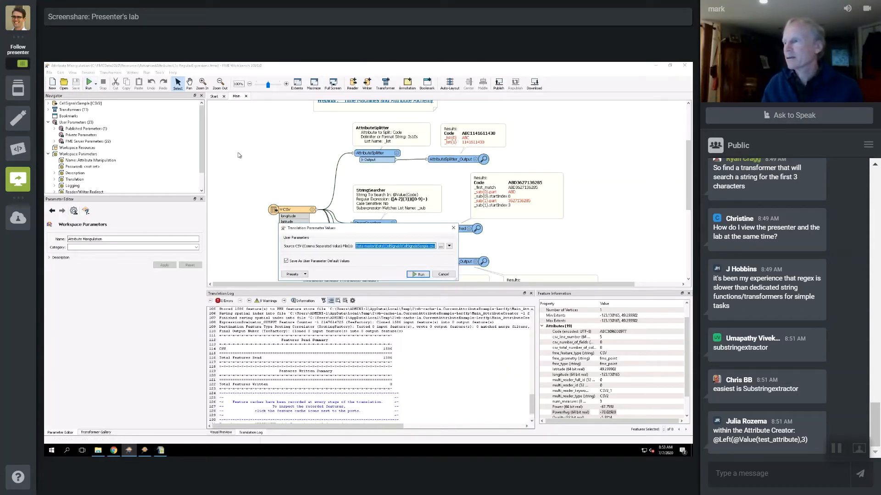
{"action": "left_click", "coordinate": [416, 275]}
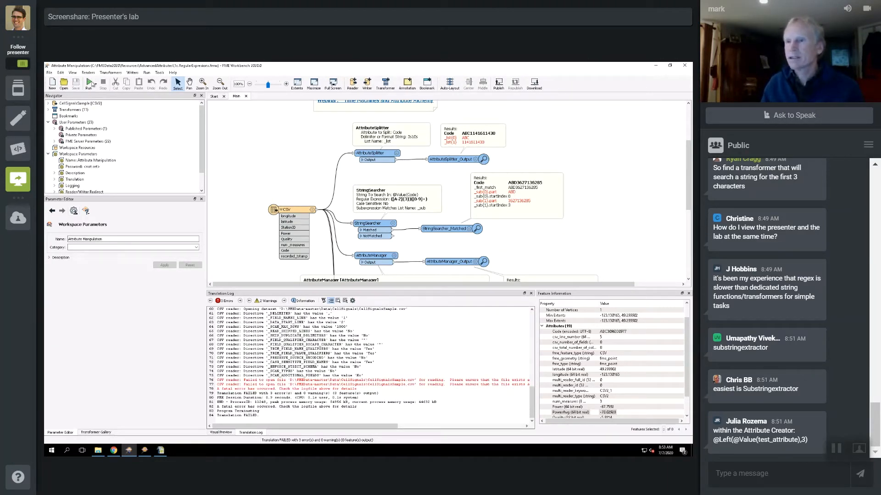
{"action": "key", "text": "ctrl+r"}
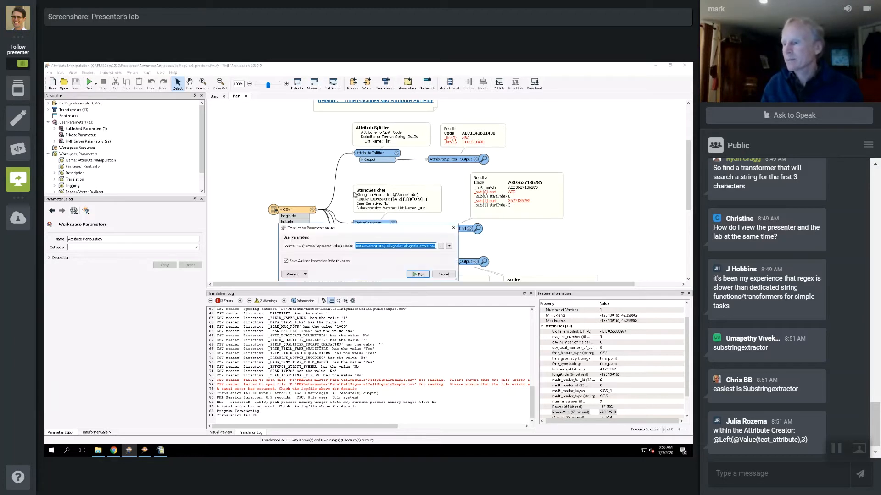
{"action": "left_click", "coordinate": [441, 247]}
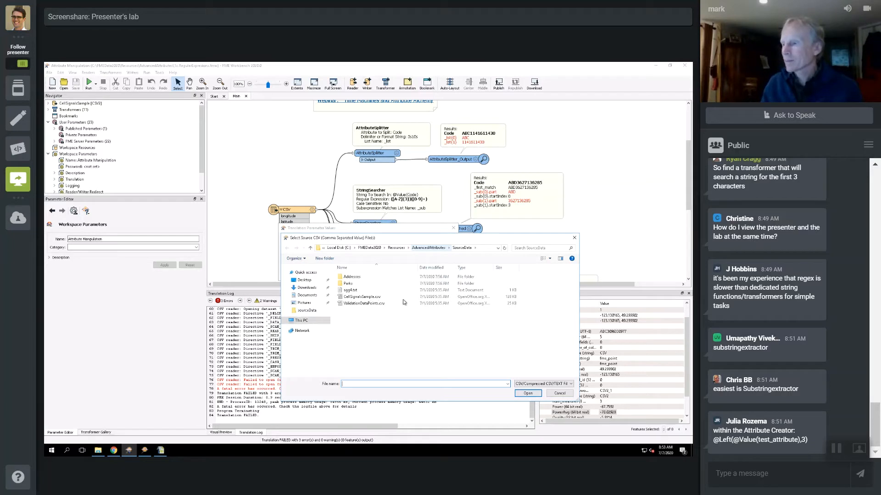
{"action": "left_click", "coordinate": [360, 297]}
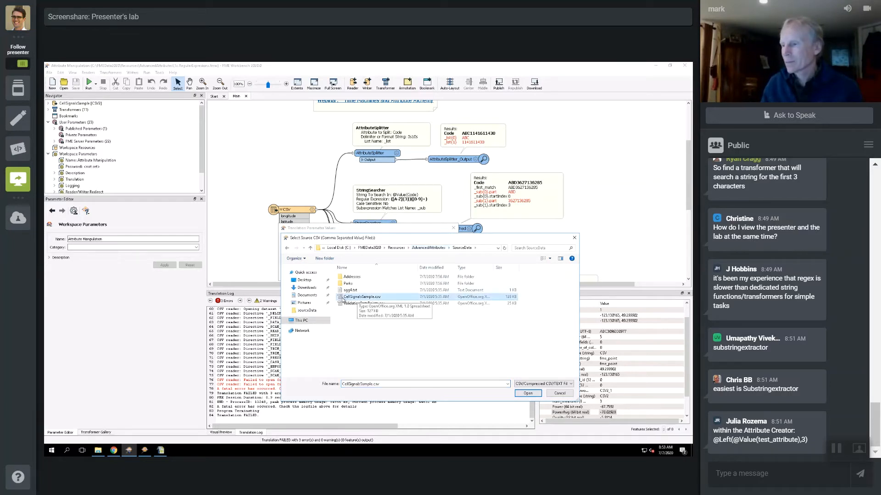
{"action": "left_click", "coordinate": [528, 394]}
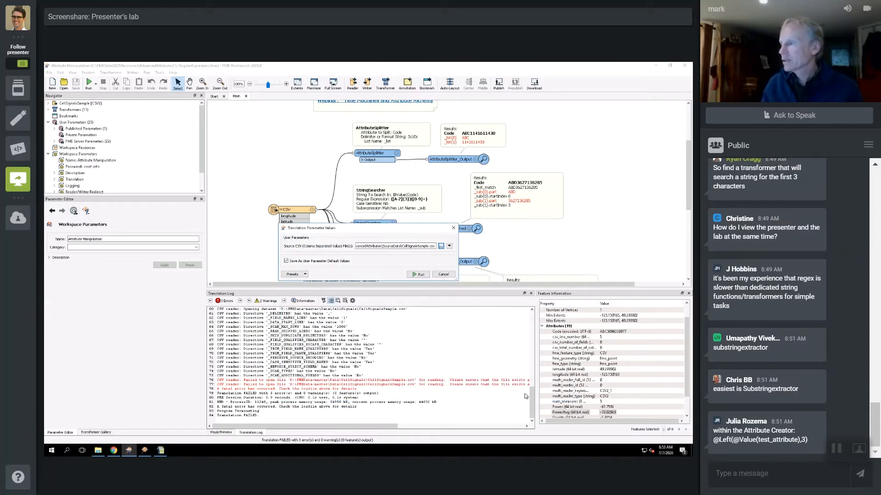
{"action": "left_click", "coordinate": [419, 275]}
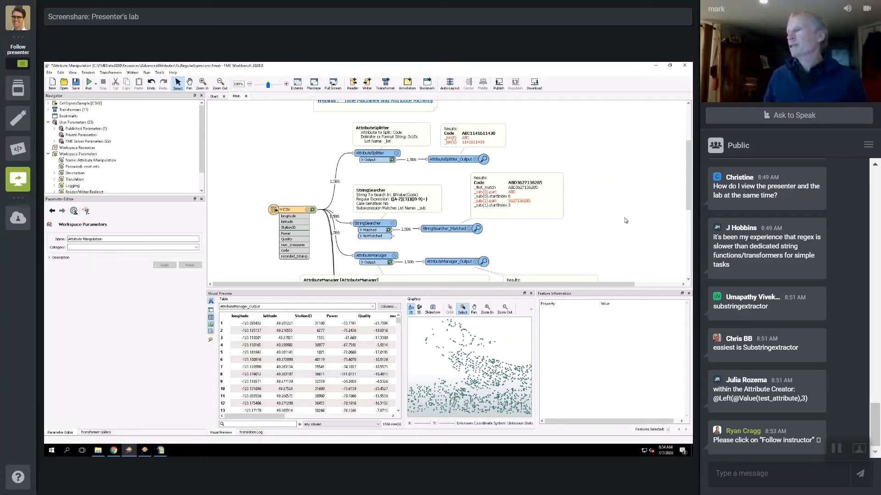
Step: Examine the AttributeSplitter's parameters, including the attribute to split, the format string and the list name
{"action": "left_click", "coordinate": [462, 128]}
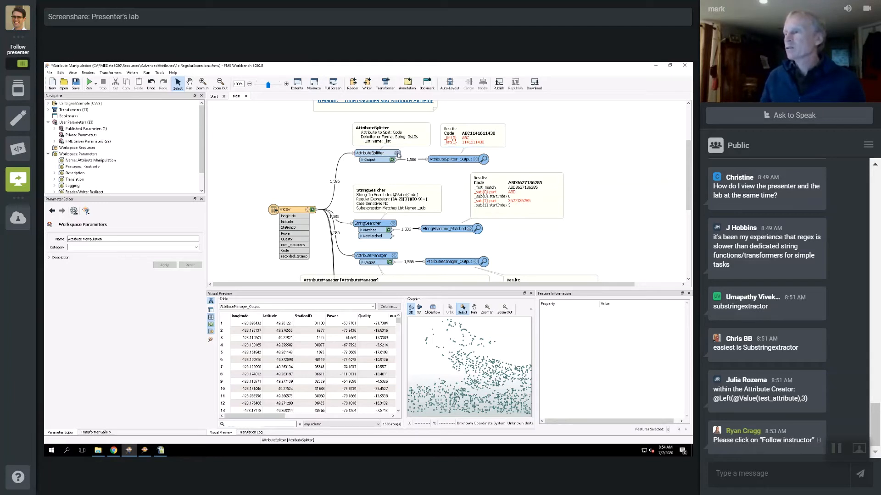
{"action": "mouse_move", "coordinate": [397, 154]}
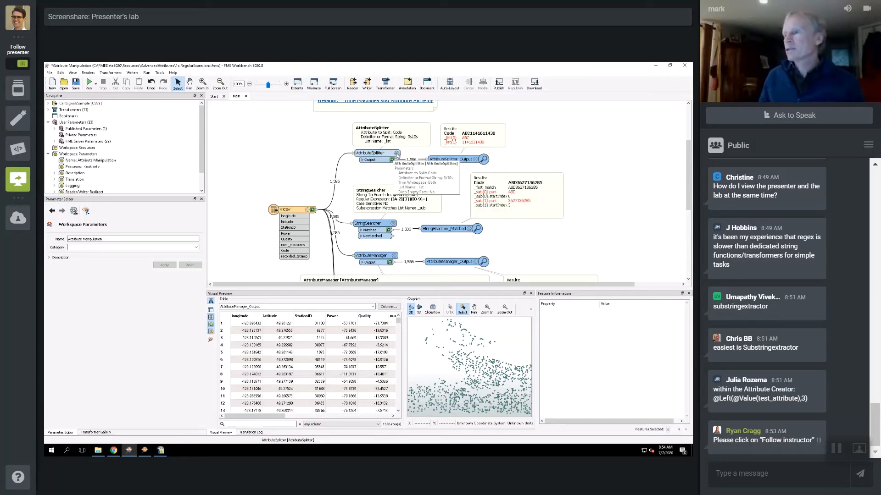
{"action": "left_click", "coordinate": [396, 153]}
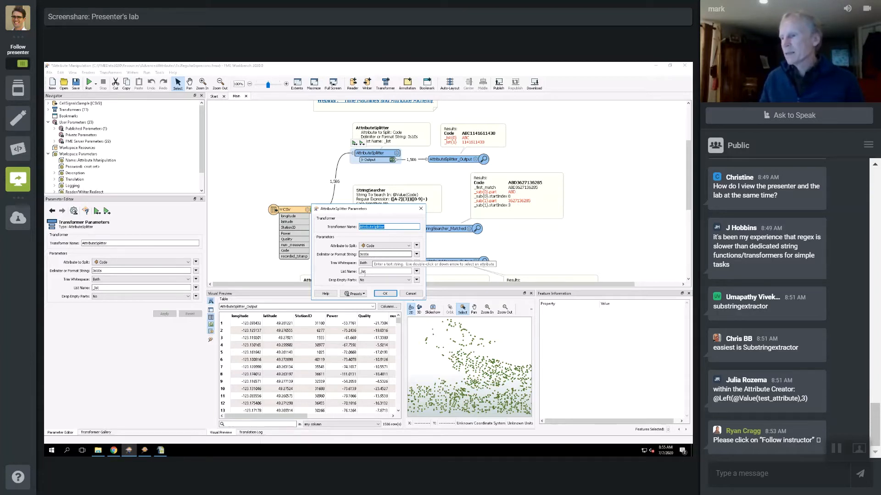
{"action": "double_click", "coordinate": [367, 271]}
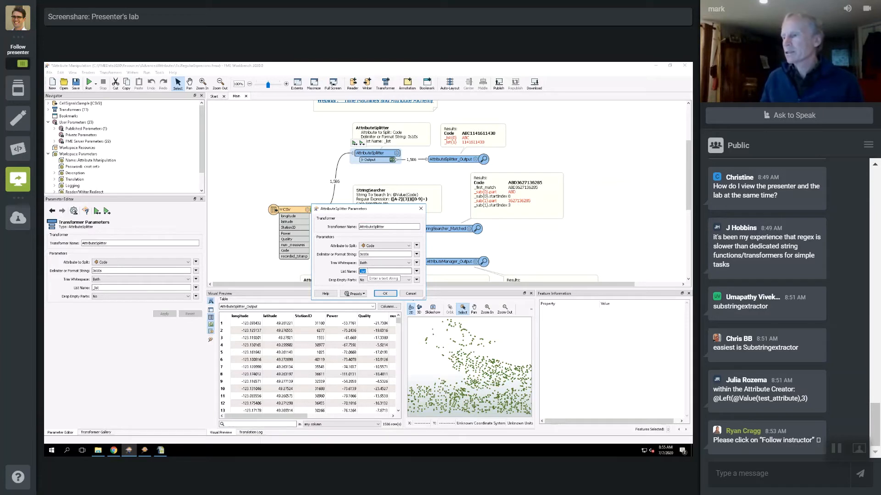
{"action": "left_click", "coordinate": [386, 295]}
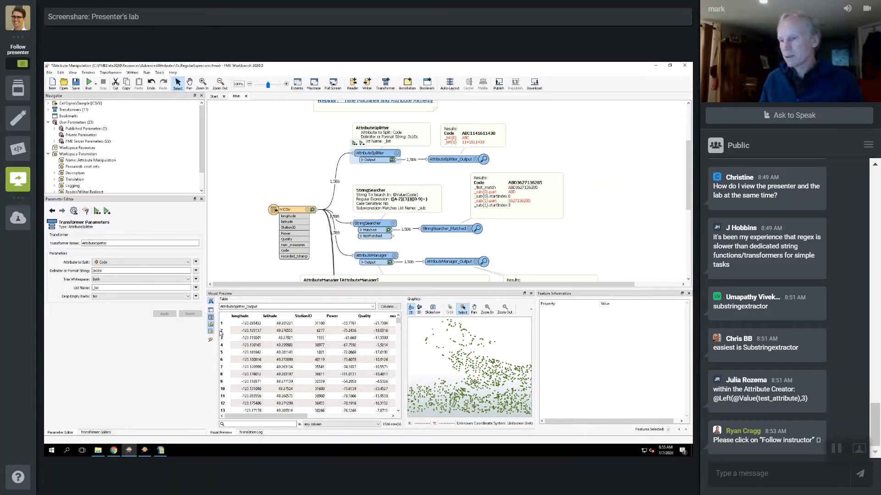
Step: Inspect the fourth record of the AttributeSplitter output and its first two _list attributes in the feature information
{"action": "left_click", "coordinate": [264, 345]}
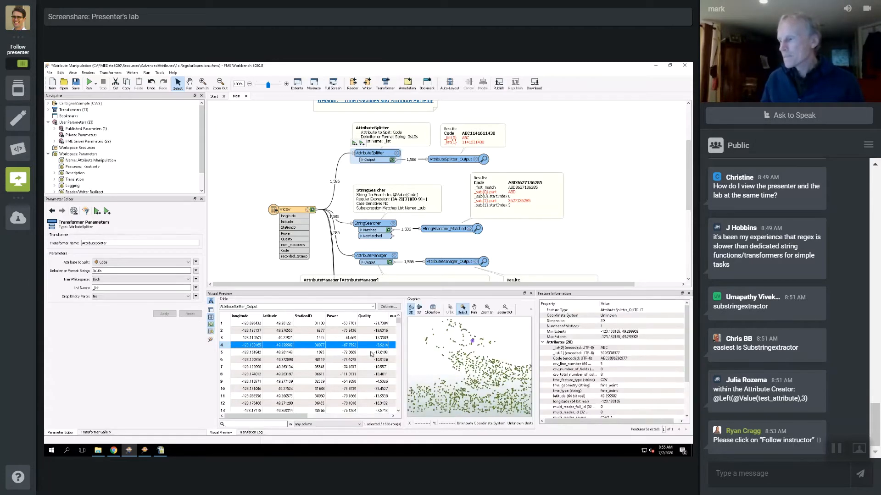
{"action": "left_click", "coordinate": [558, 349]}
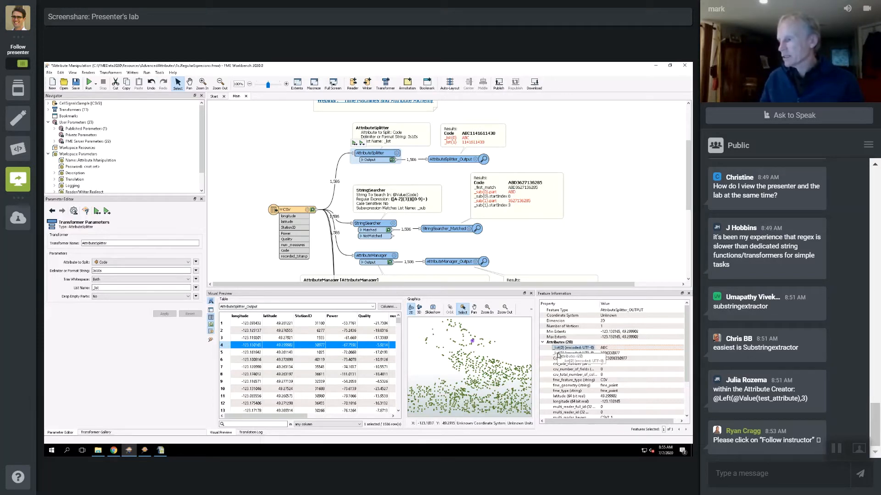
{"action": "left_click", "coordinate": [557, 353]}
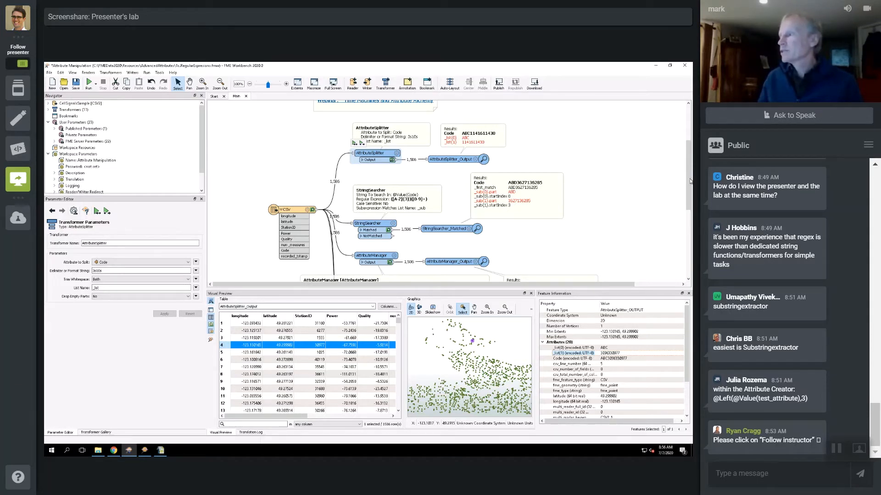
Step: Examine the AttributeManager's alpha and beta attribute values, viewing beta's full Substring expression in the text editor without changing it
{"action": "left_click_drag", "start_coordinate": [690, 190], "coordinate": [692, 202]}
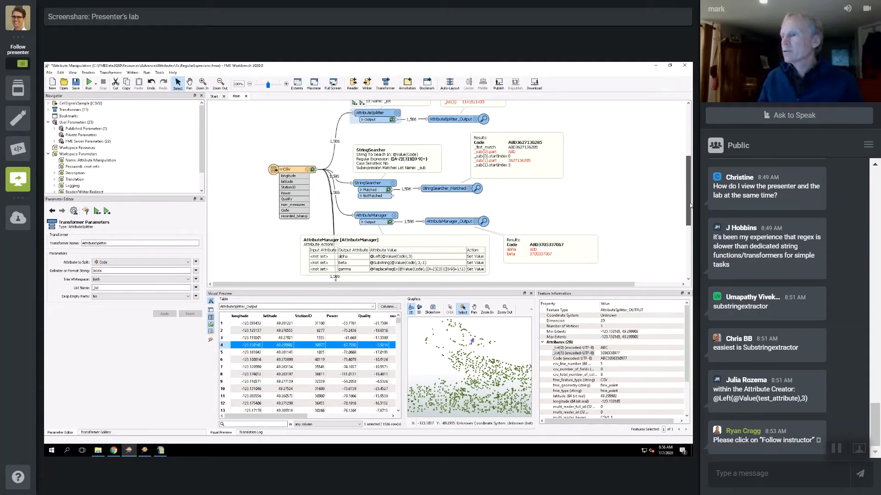
{"action": "scroll", "coordinate": [691, 207], "scroll_direction": "down", "scroll_amount": 2}
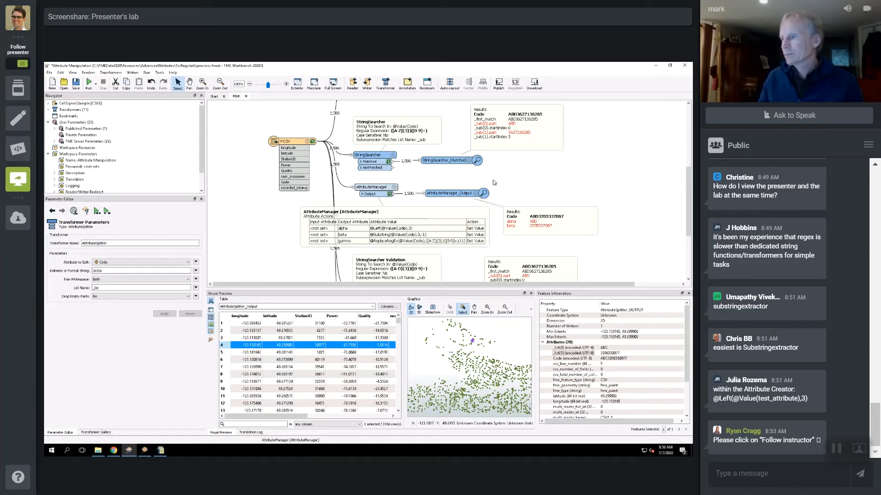
{"action": "double_click", "coordinate": [374, 187]}
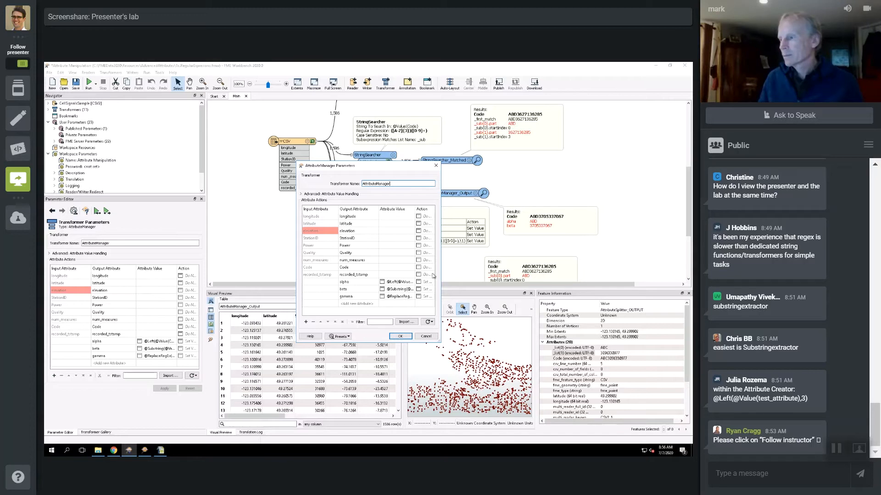
{"action": "left_click", "coordinate": [385, 283]}
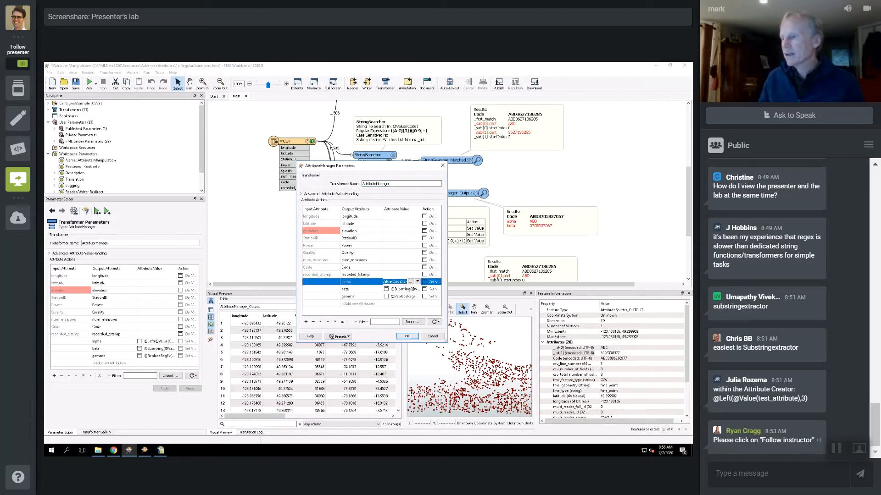
{"action": "left_click", "coordinate": [389, 290]}
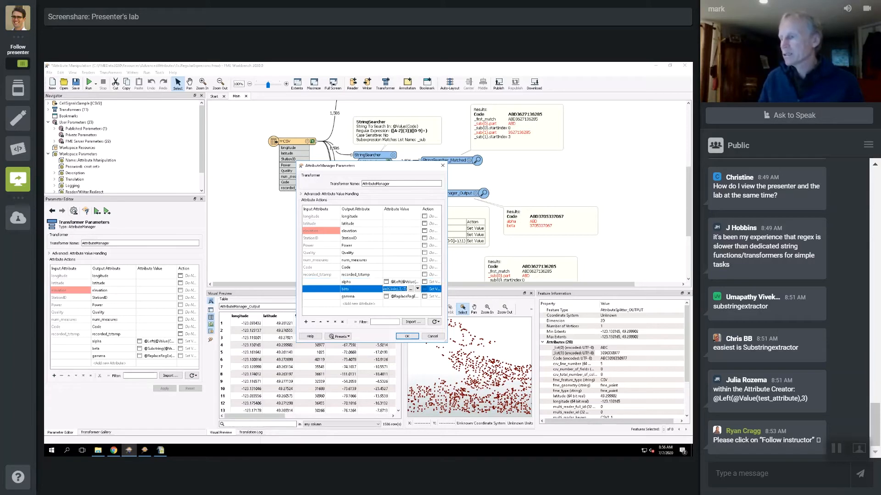
{"action": "left_click", "coordinate": [411, 290]}
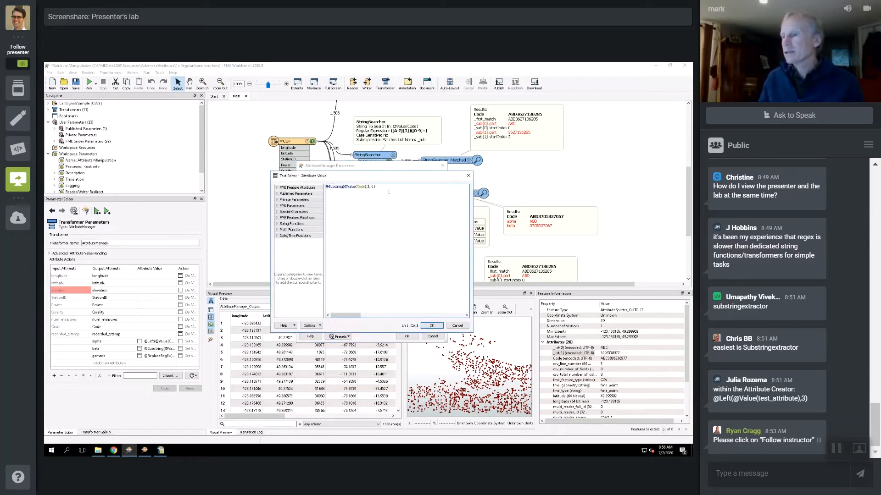
{"action": "left_click", "coordinate": [457, 326]}
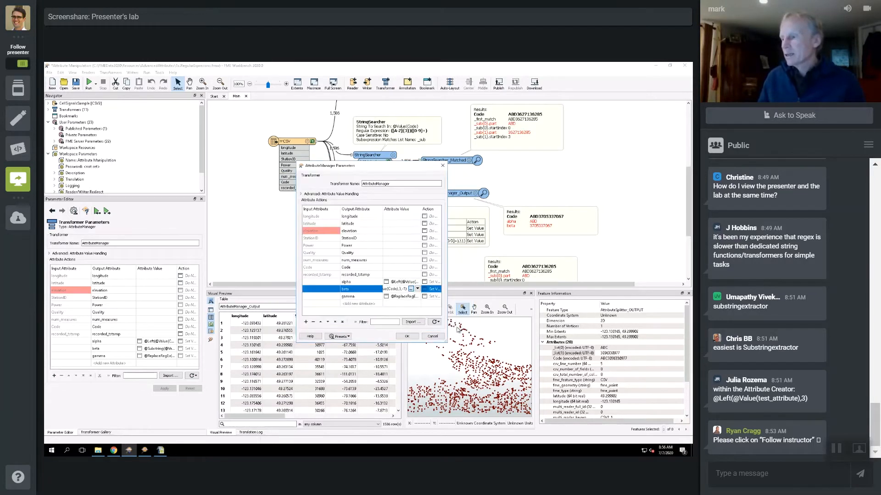
Step: Examine the gamma attribute's ReplaceRegEx expression and locate that function among the string functions, leaving the AttributeManager without changes
{"action": "left_click", "coordinate": [407, 298]}
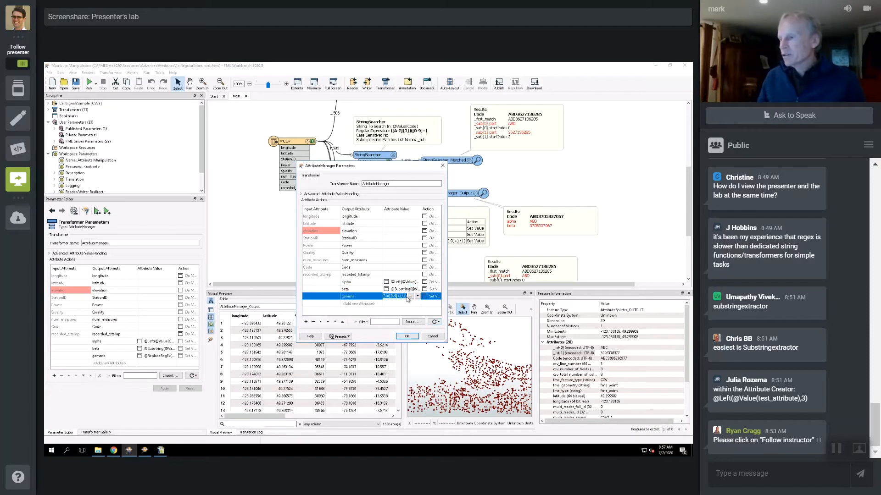
{"action": "left_click", "coordinate": [411, 297]}
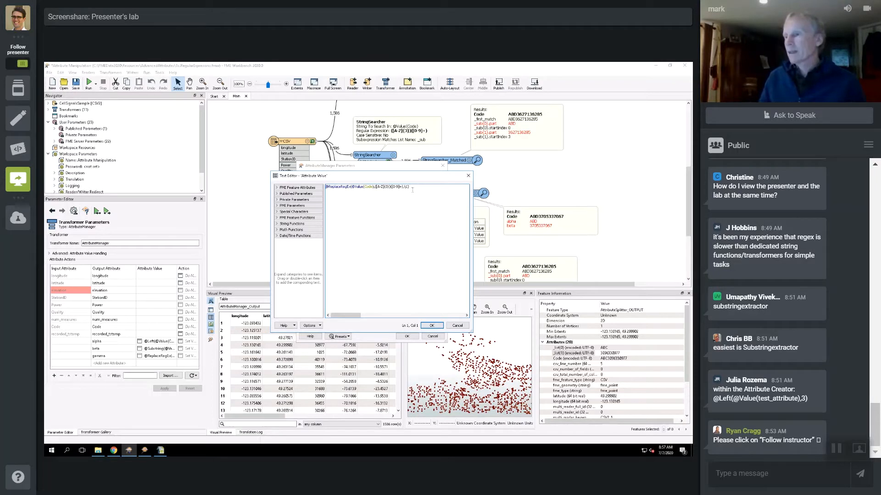
{"action": "left_click", "coordinate": [277, 224]}
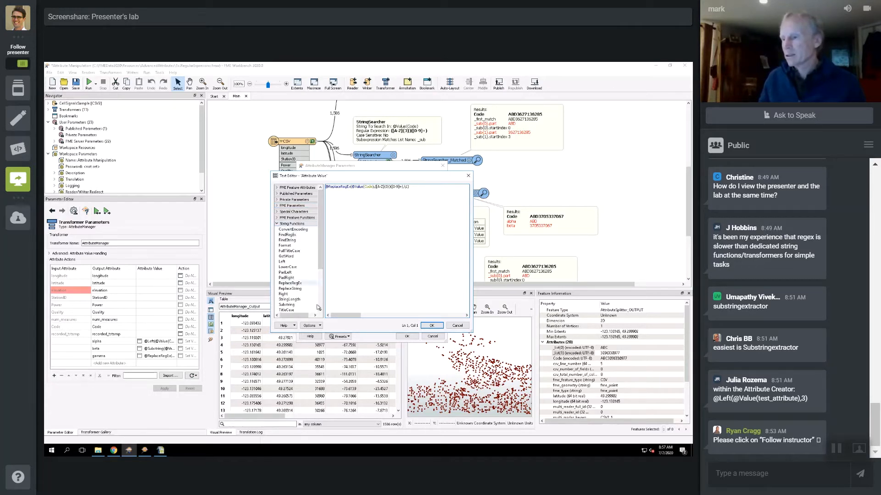
{"action": "scroll", "coordinate": [319, 271], "scroll_direction": "down", "scroll_amount": 2}
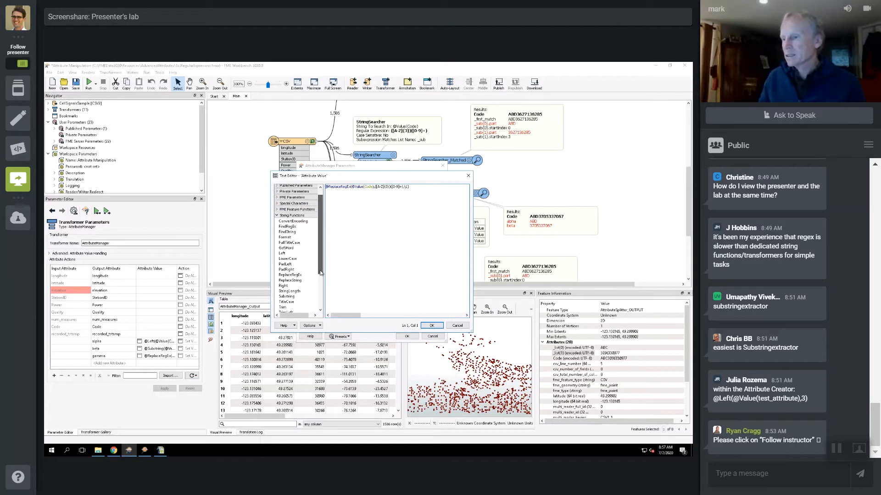
{"action": "left_click_drag", "start_coordinate": [320, 273], "coordinate": [320, 290]}
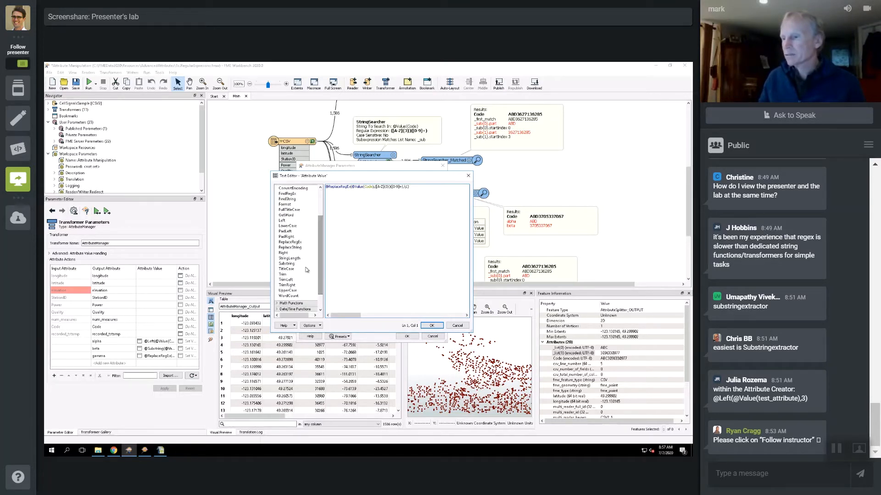
{"action": "left_click", "coordinate": [296, 242]}
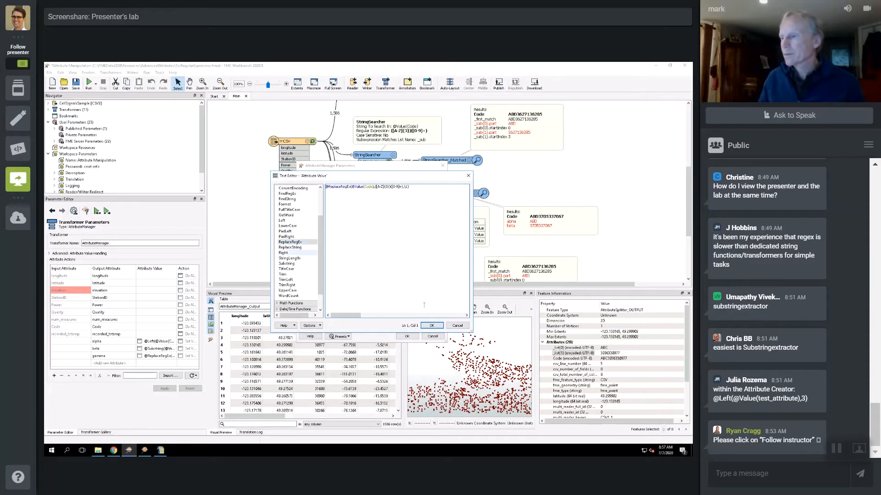
{"action": "left_click", "coordinate": [457, 326]}
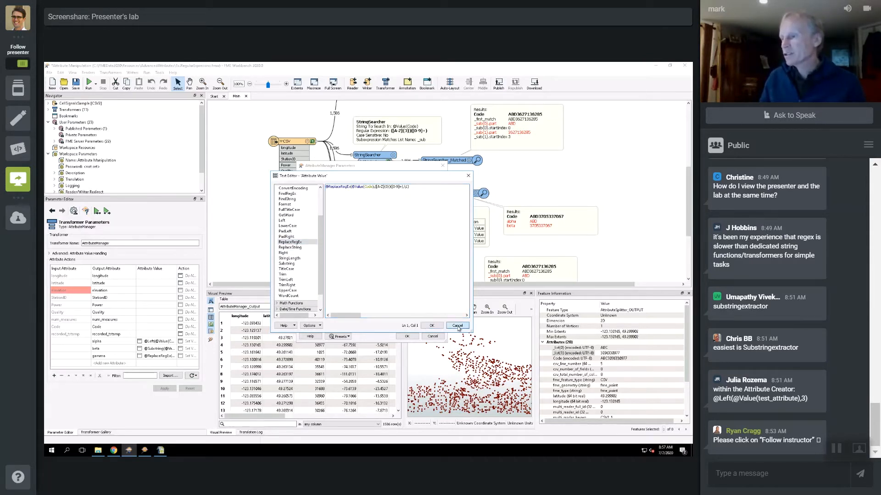
{"action": "left_click", "coordinate": [433, 337]}
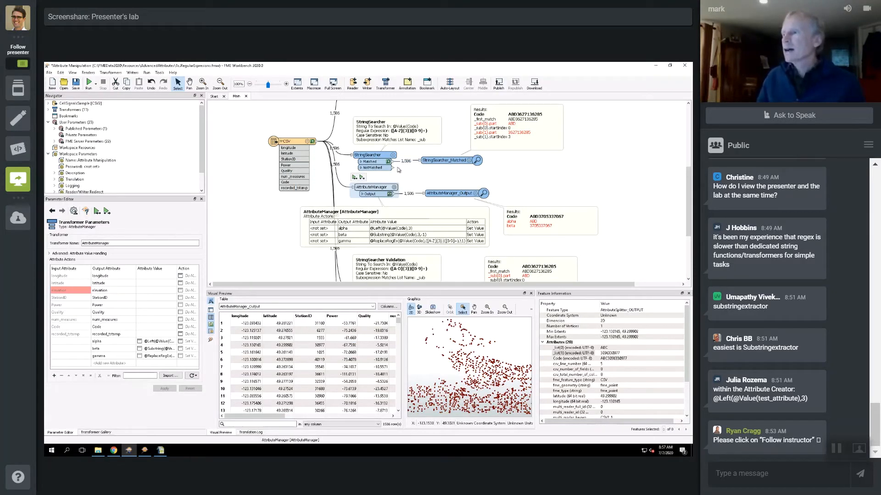
Step: View the StringSearcher's regular expression in the Regular Expression Editor and expand its quick reference
{"action": "mouse_move", "coordinate": [393, 157]}
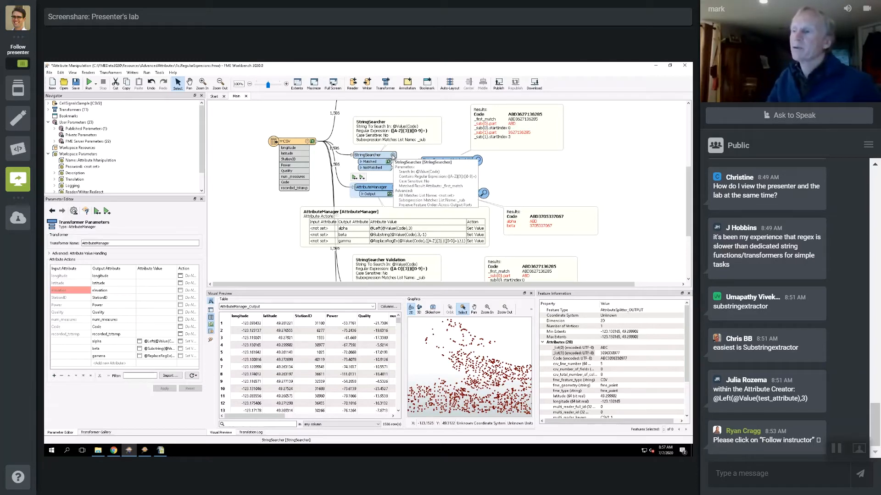
{"action": "left_click", "coordinate": [394, 155]}
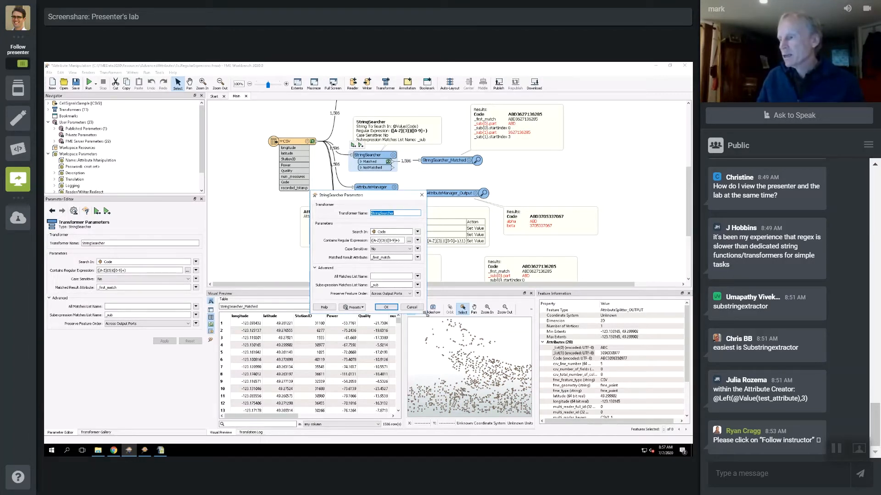
{"action": "left_click_drag", "start_coordinate": [426, 314], "coordinate": [465, 317]}
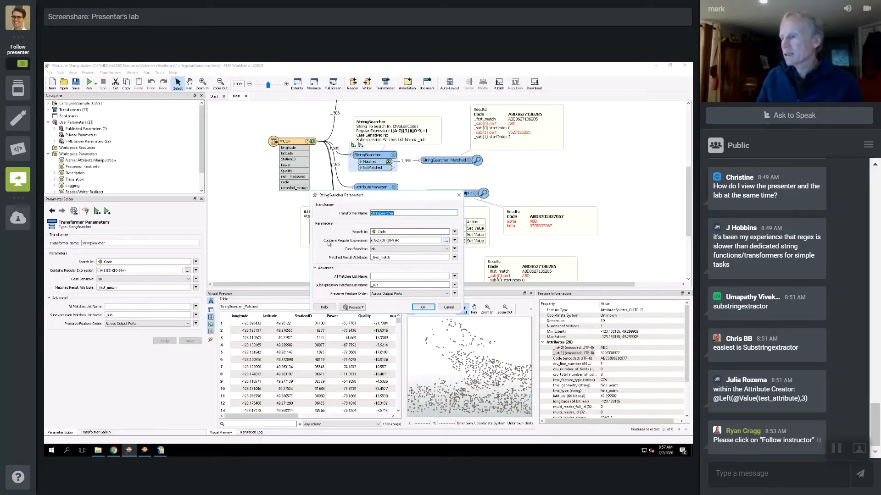
{"action": "left_click", "coordinate": [446, 241]}
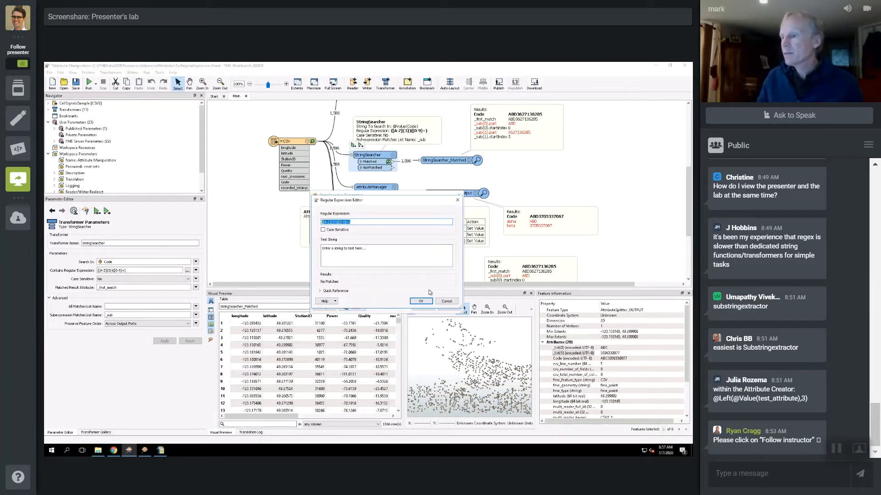
{"action": "left_click_drag", "start_coordinate": [463, 311], "coordinate": [500, 346]}
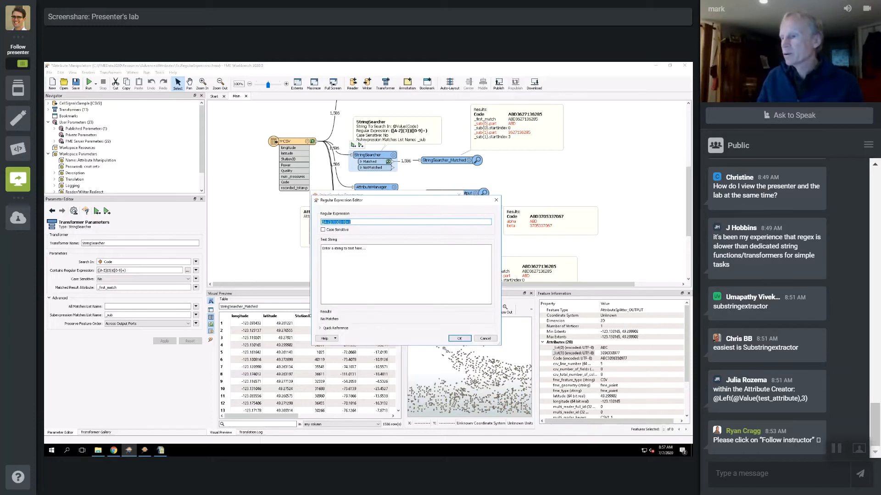
{"action": "left_click", "coordinate": [321, 328]}
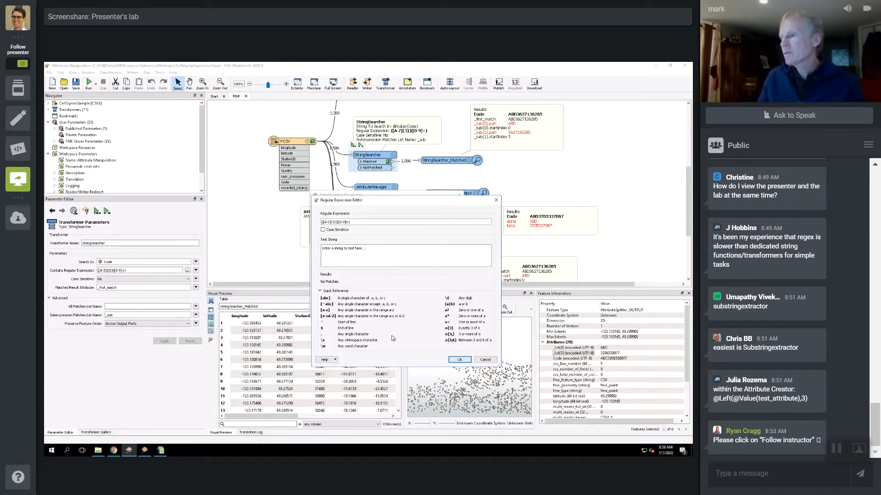
{"action": "triple_click", "coordinate": [365, 248]}
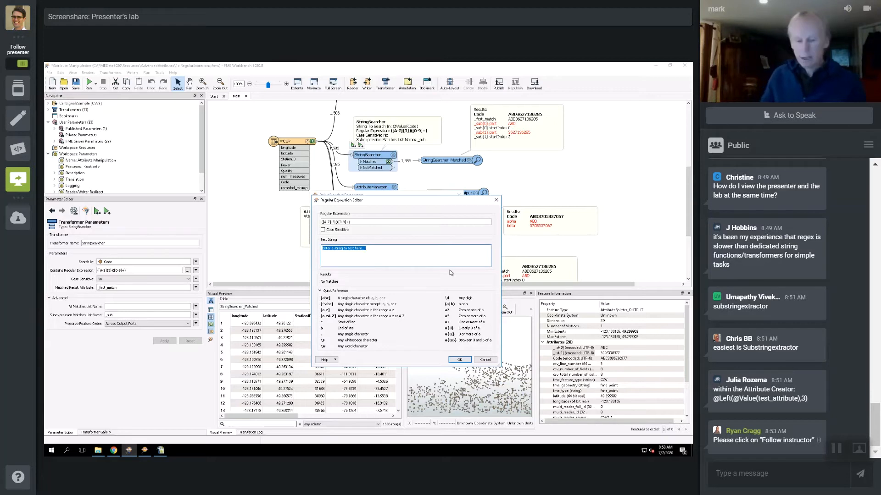
{"action": "type", "text": "A"}
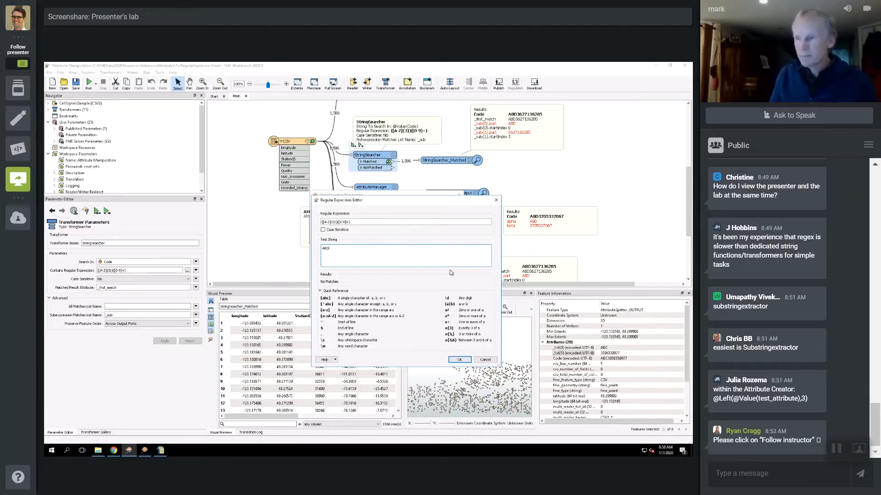
{"action": "type", "text": "BD12345498798"}
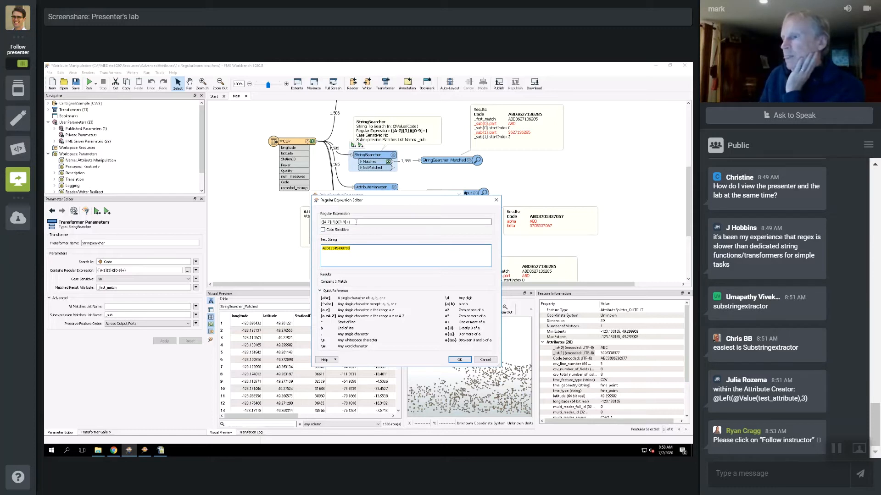
{"action": "key", "text": "ctrl+a"}
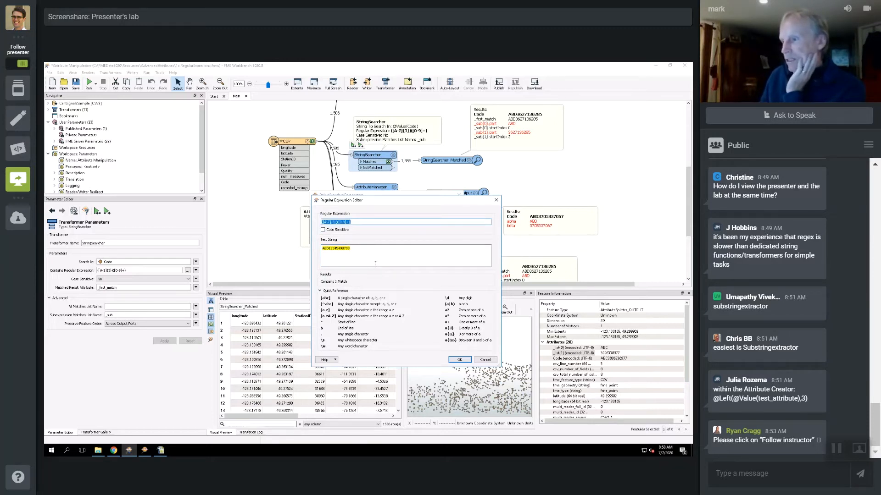
{"action": "left_click", "coordinate": [489, 361]}
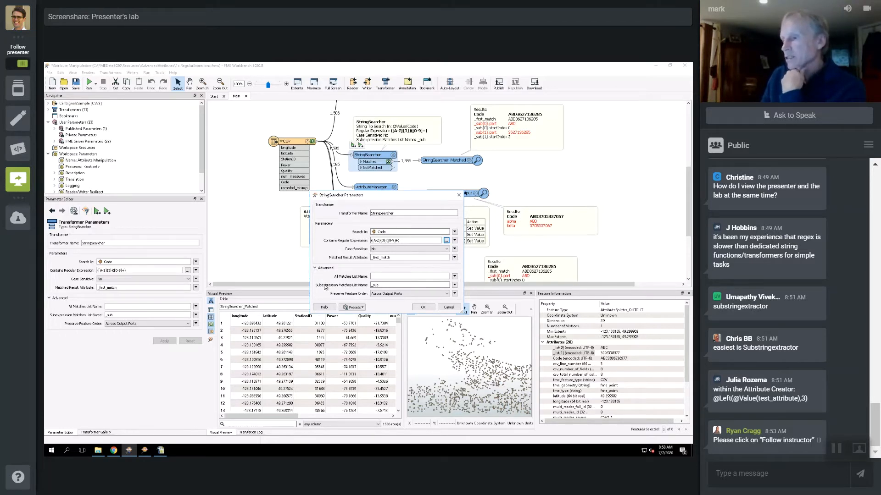
Step: Check the StringSearcher's subexpression matches list name against its regular expression, and inspect the third record of its matched output
{"action": "left_click", "coordinate": [382, 286]}
{"action": "double_click", "coordinate": [382, 285]}
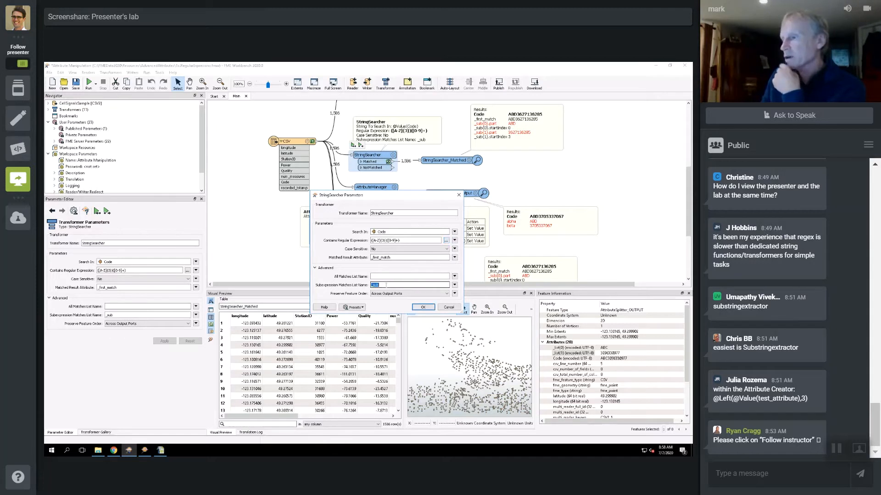
{"action": "left_click", "coordinate": [382, 285]}
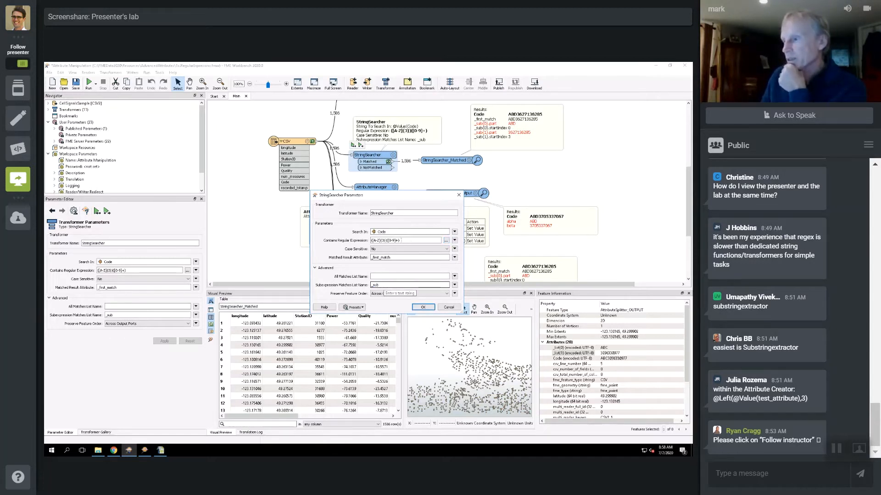
{"action": "triple_click", "coordinate": [404, 241]}
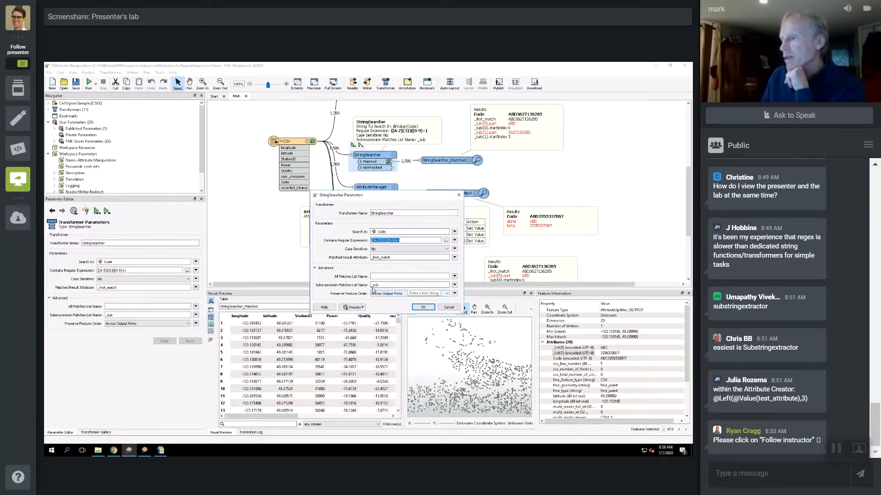
{"action": "left_click", "coordinate": [448, 307]}
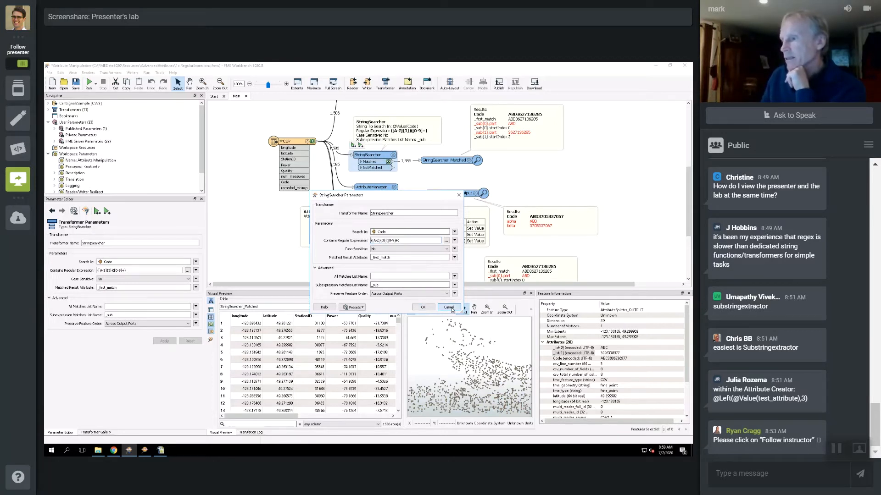
{"action": "left_click", "coordinate": [348, 338]}
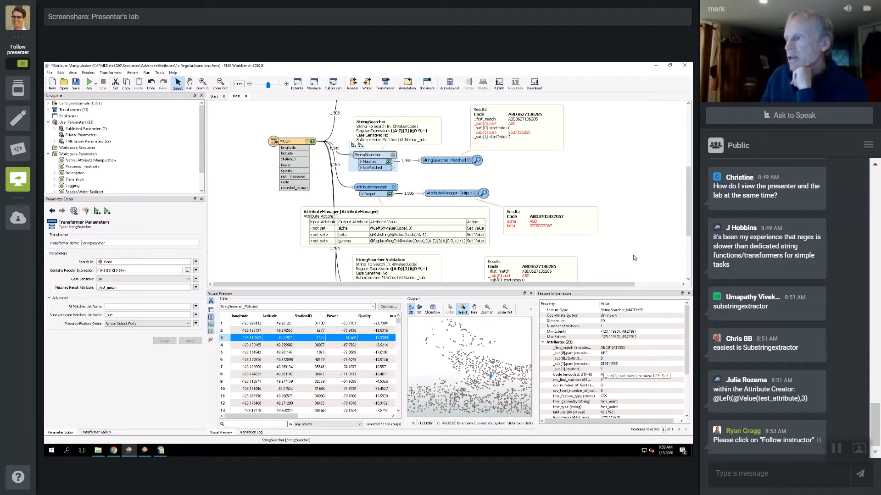
Step: Examine the StringSearcher Validation branch, comparing its regular expression with its Matched and NotMatched outputs
{"action": "left_click_drag", "start_coordinate": [688, 227], "coordinate": [687, 238]}
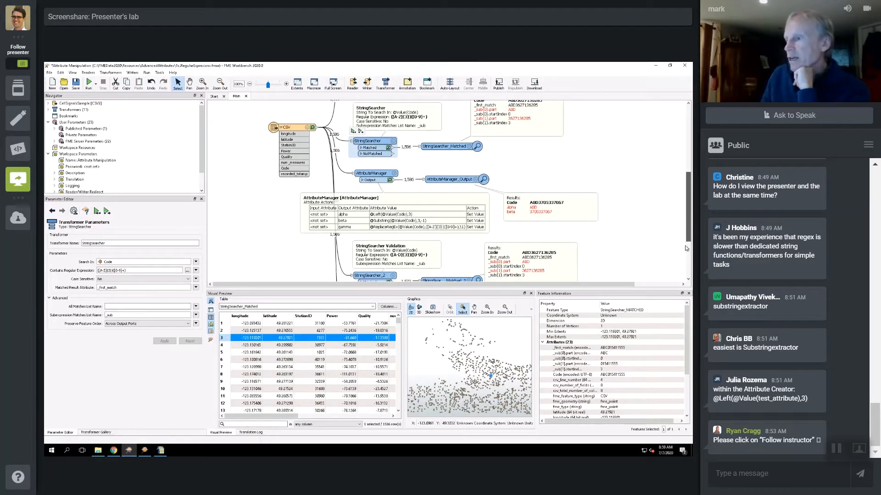
{"action": "scroll", "coordinate": [685, 246], "scroll_direction": "down", "scroll_amount": 2}
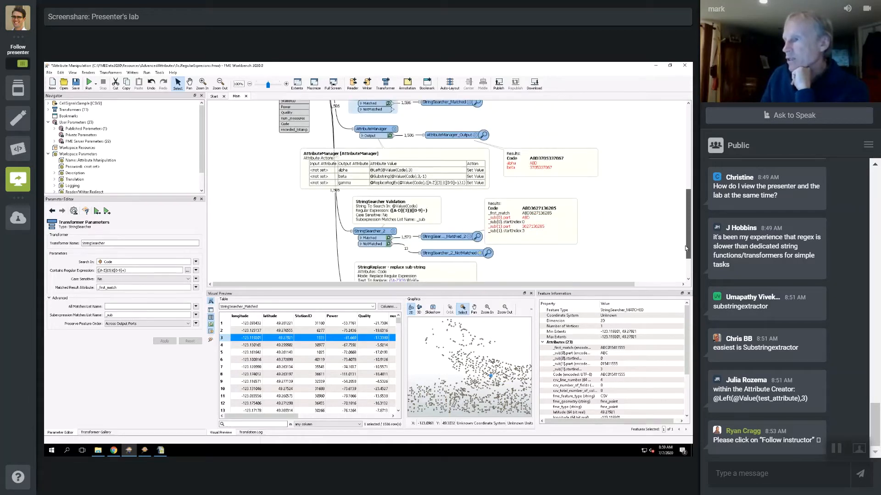
{"action": "left_click_drag", "start_coordinate": [685, 248], "coordinate": [685, 249]}
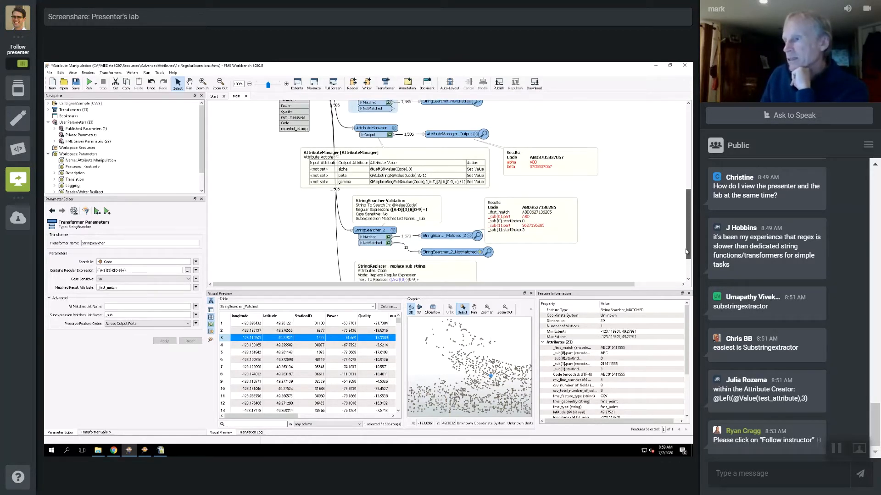
{"action": "scroll", "coordinate": [684, 265], "scroll_direction": "down", "scroll_amount": 1}
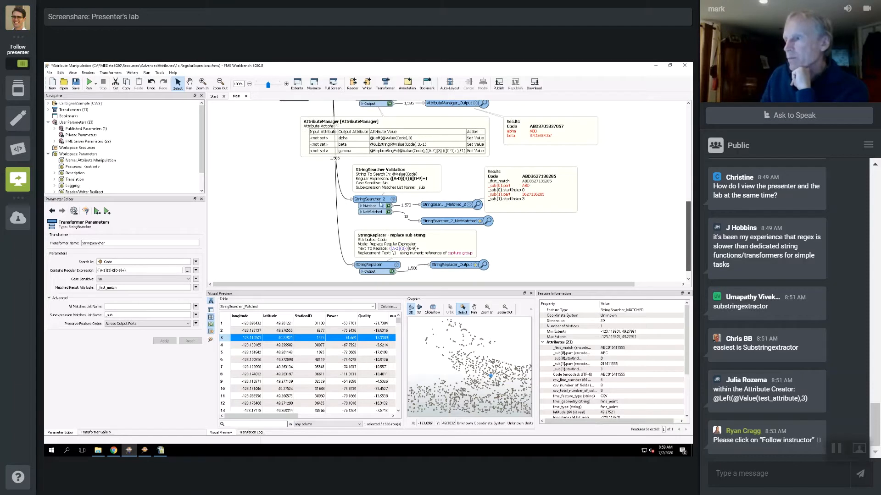
{"action": "scroll", "coordinate": [379, 205], "scroll_direction": "down", "scroll_amount": 1}
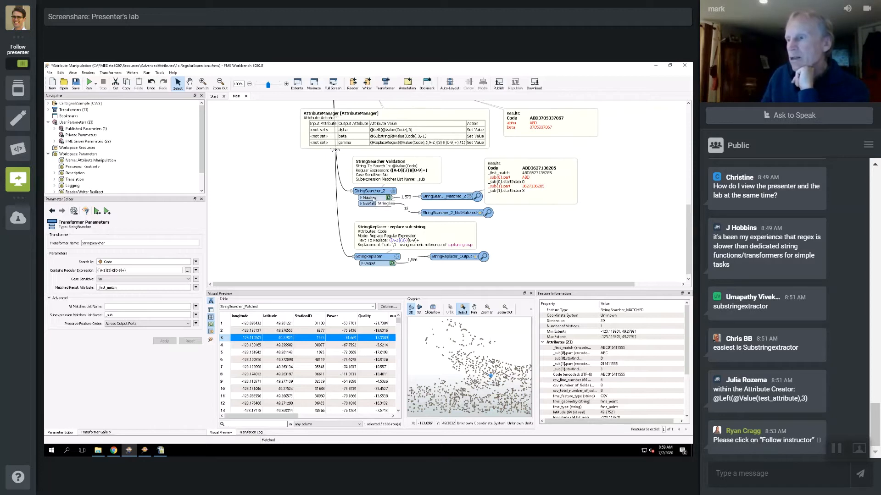
{"action": "mouse_move", "coordinate": [374, 199]}
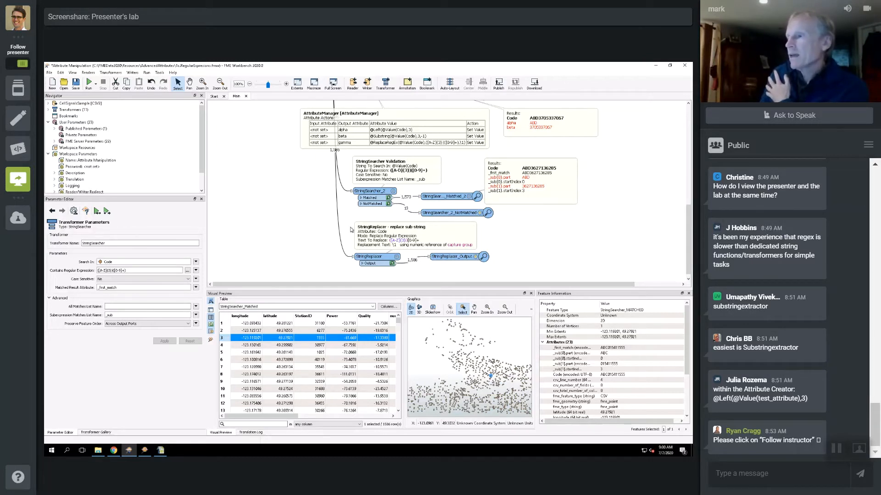
Step: Check the StringReplacer's text to replace and its replacement text in its parameters, leaving them without changes
{"action": "mouse_move", "coordinate": [397, 259]}
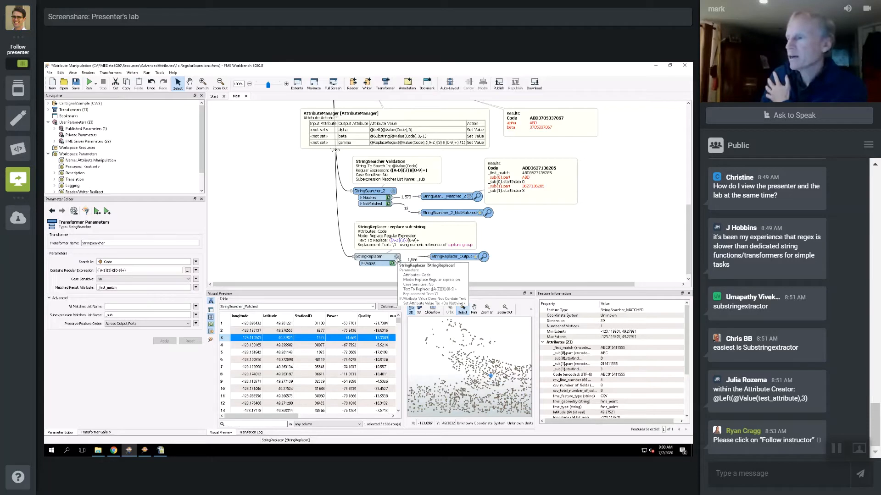
{"action": "left_click", "coordinate": [398, 260]}
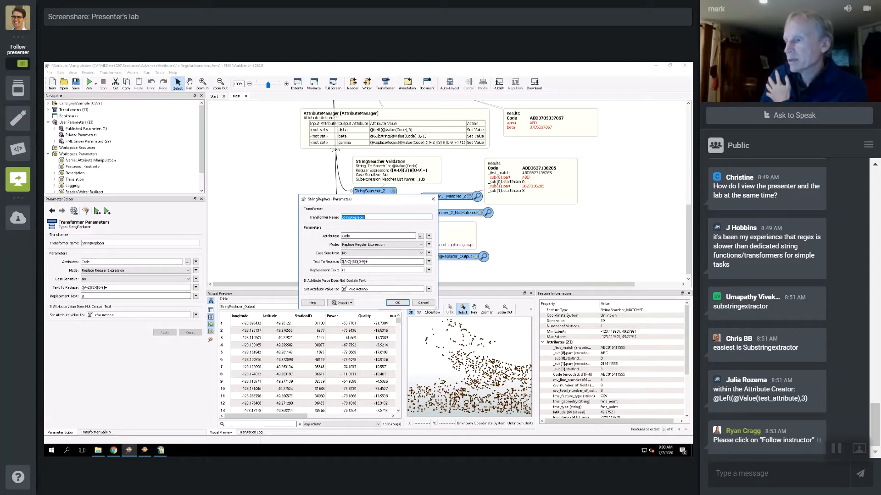
{"action": "left_click", "coordinate": [378, 261]}
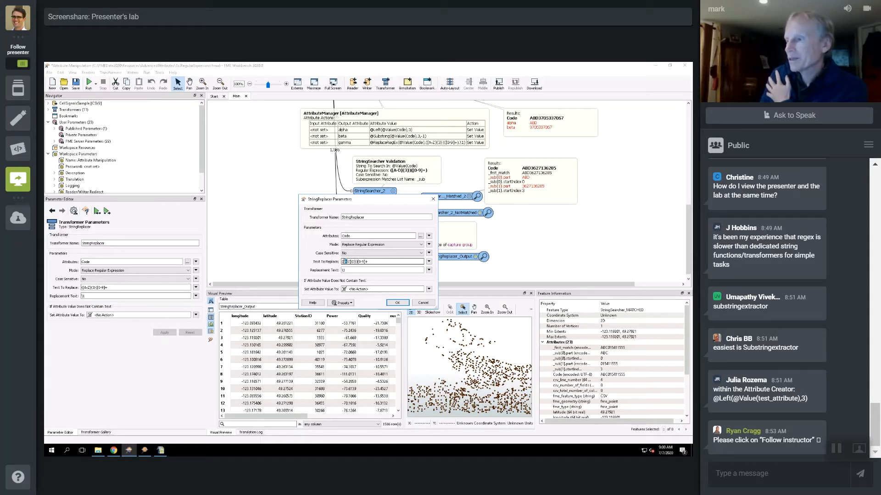
{"action": "left_click_drag", "start_coordinate": [345, 262], "coordinate": [352, 262]}
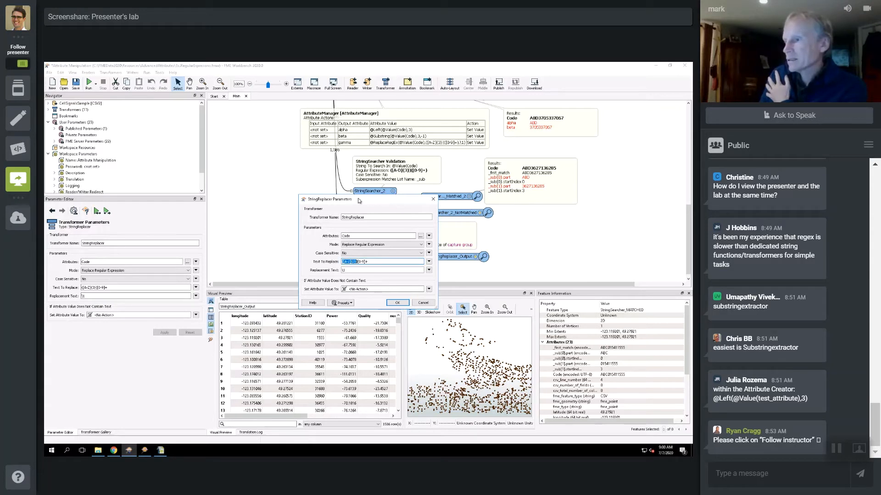
{"action": "left_click_drag", "start_coordinate": [348, 201], "coordinate": [312, 182]}
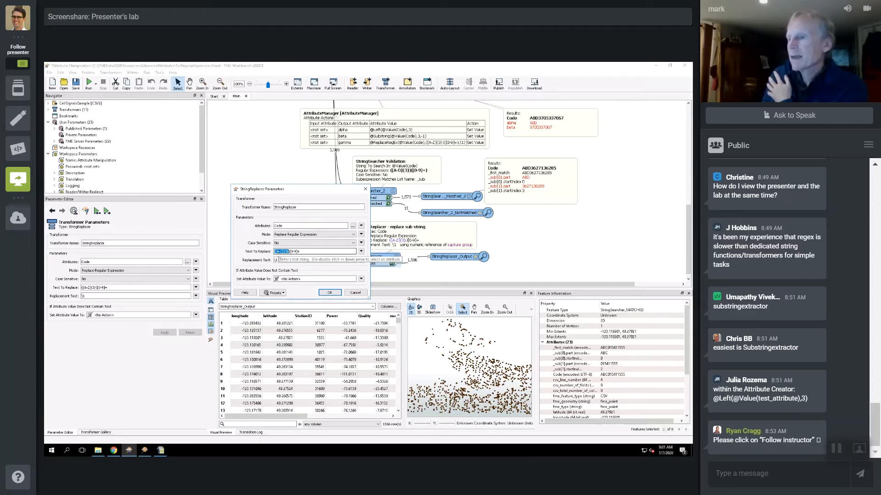
{"action": "key", "text": "Tab"}
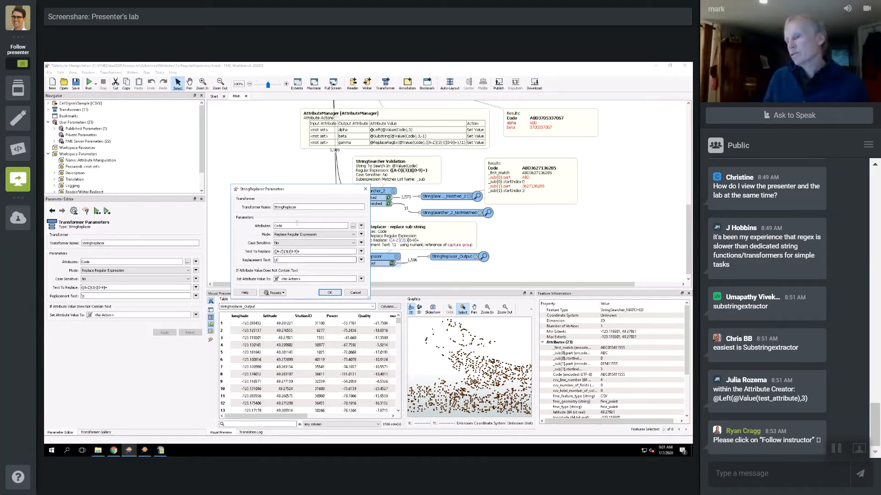
{"action": "left_click", "coordinate": [356, 293]}
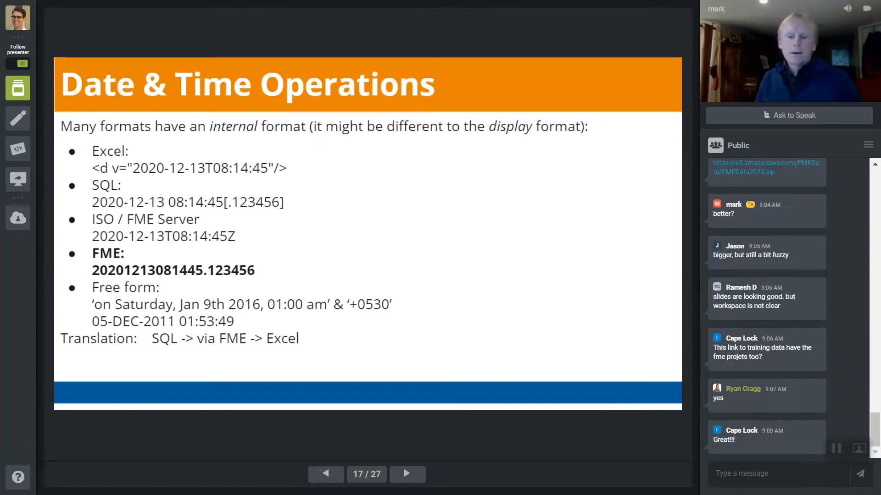
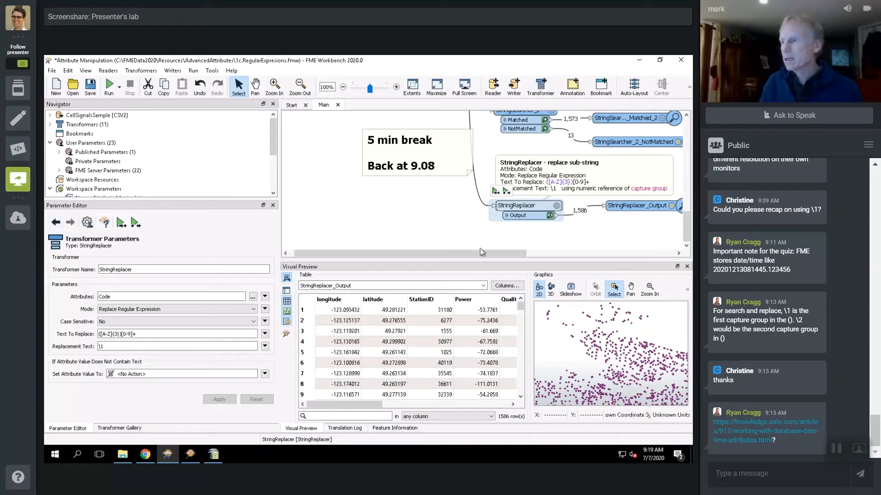
Step: Close the regular expressions workspace without saving and open 2a.DateTimeConverter.fmw from the AdvancedAttributes folder
{"action": "left_click", "coordinate": [338, 105]}
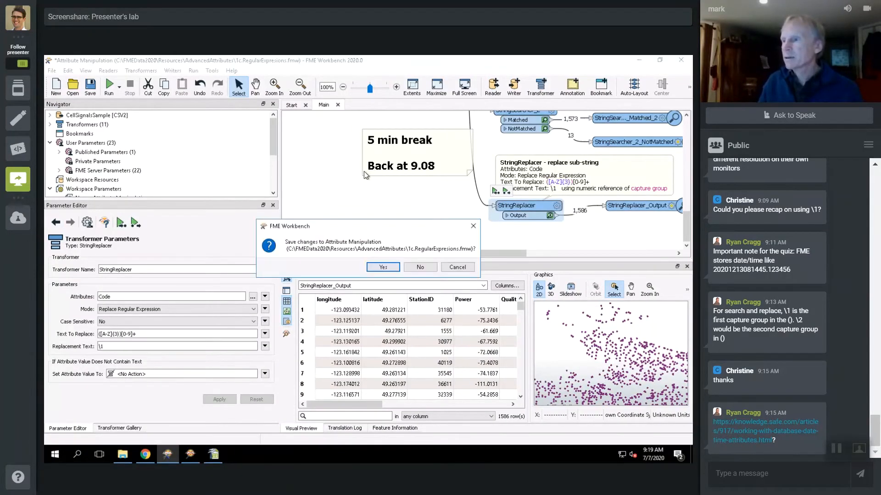
{"action": "left_click", "coordinate": [420, 268]}
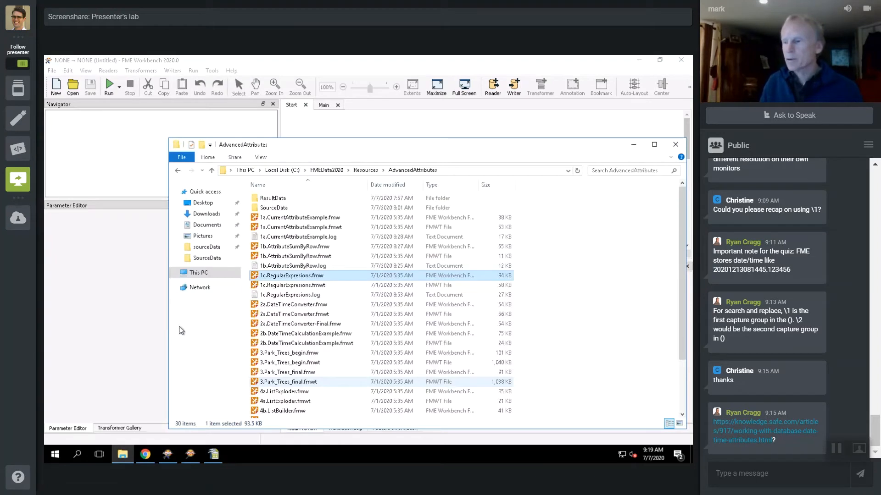
{"action": "left_click", "coordinate": [279, 305]}
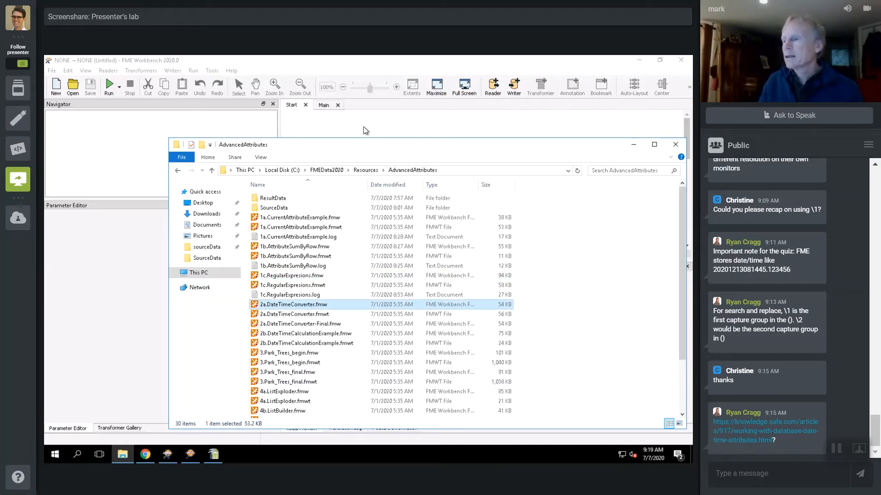
{"action": "key", "text": "Return"}
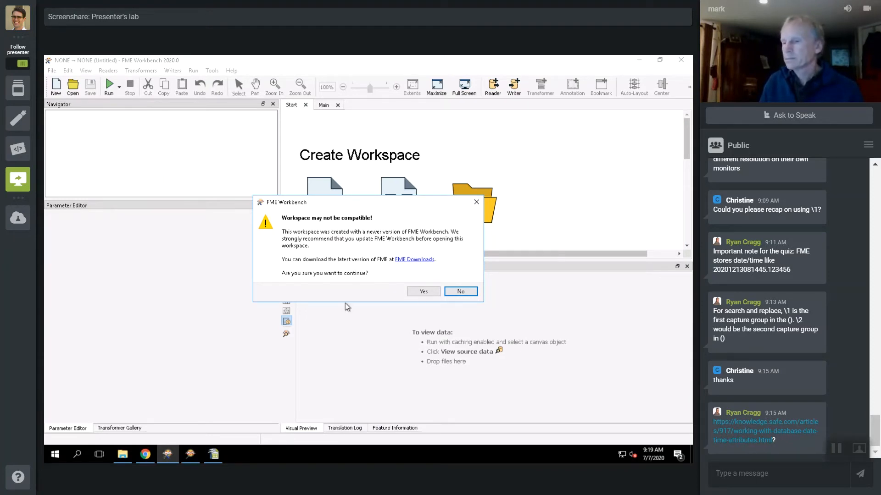
Step: Open the 2a.DateTimeConverter.fmw workspace despite the version compatibility warning and enlarge the canvas area
{"action": "key", "text": "y"}
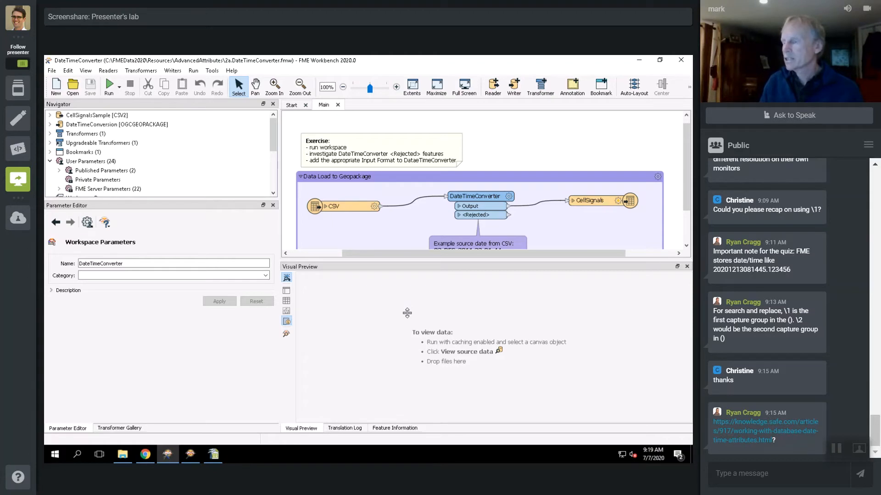
{"action": "left_click_drag", "start_coordinate": [406, 312], "coordinate": [407, 313]}
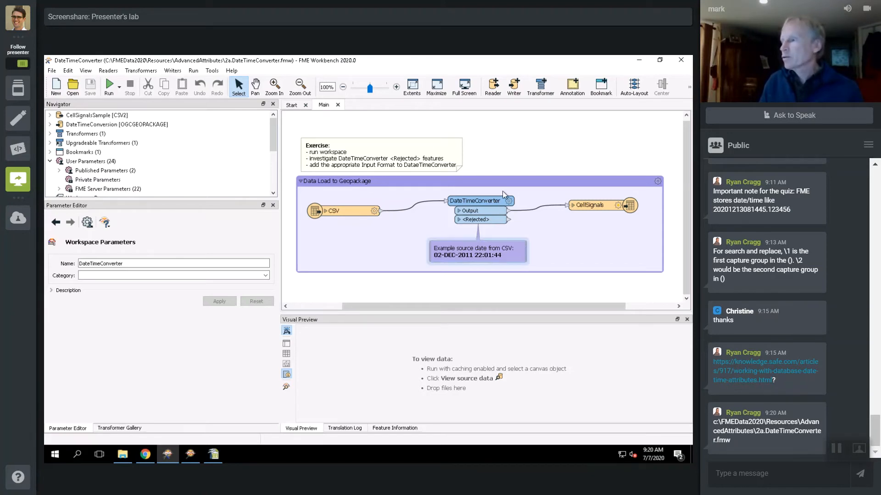
Step: Set the DateTimeConverter's Input Format to %d-%b-%Y %H:%M:%S, with its preview data and quick reference expanded for checking the format codes
{"action": "left_click", "coordinate": [509, 205]}
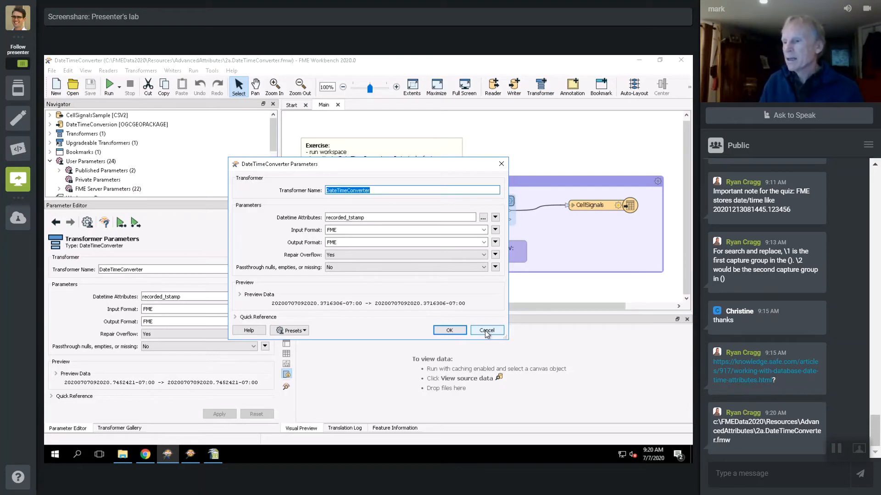
{"action": "left_click_drag", "start_coordinate": [397, 153], "coordinate": [387, 121]}
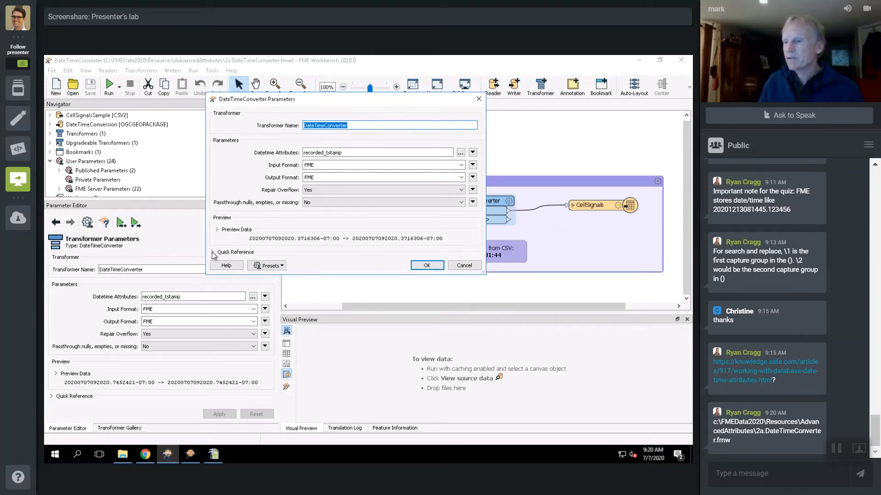
{"action": "left_click", "coordinate": [213, 253]}
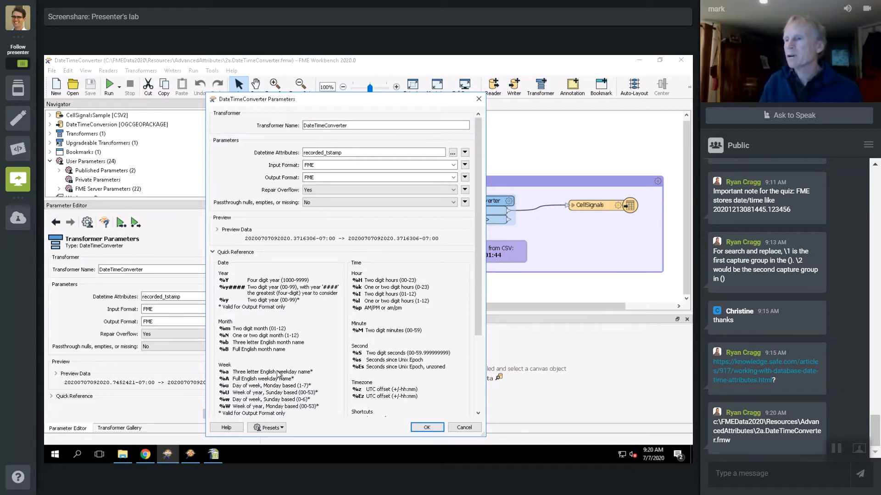
{"action": "left_click", "coordinate": [217, 231]}
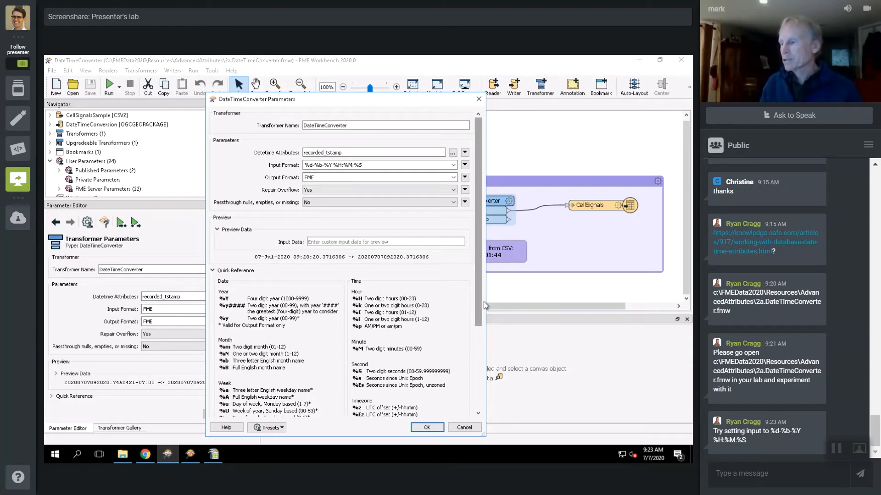
{"action": "left_click_drag", "start_coordinate": [476, 304], "coordinate": [479, 377]}
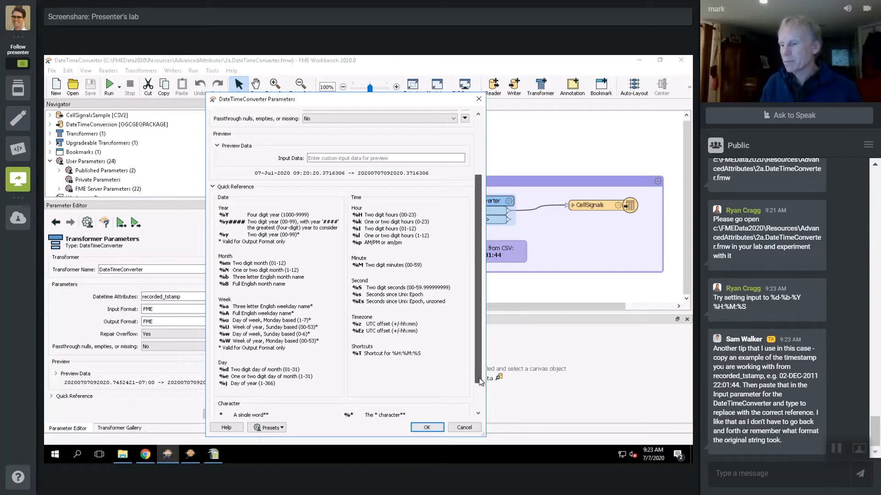
{"action": "scroll", "coordinate": [479, 379], "scroll_direction": "down", "scroll_amount": 1}
{"action": "mouse_move", "coordinate": [479, 379]}
{"action": "left_mouse_down"}
{"action": "mouse_move", "coordinate": [480, 389]}
{"action": "mouse_move", "coordinate": [480, 377]}
{"action": "left_mouse_up"}
{"action": "scroll", "coordinate": [478, 334], "scroll_direction": "up", "scroll_amount": 5}
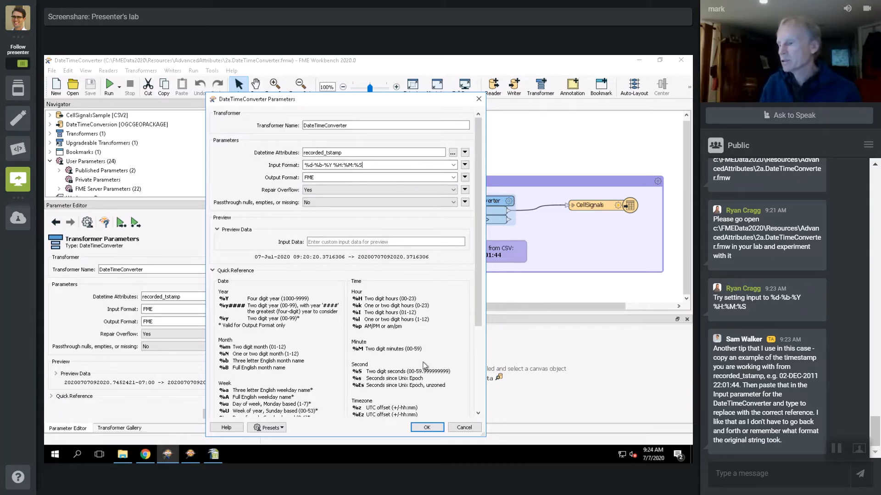
{"action": "left_click", "coordinate": [426, 428]}
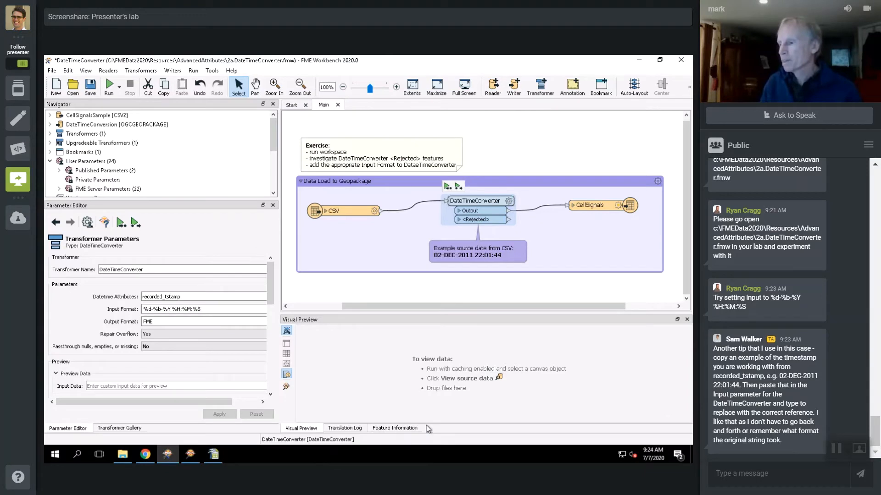
Step: Run the workspace with the default source and destination files and inspect the cached CSV features in the table
{"action": "left_click", "coordinate": [110, 84]}
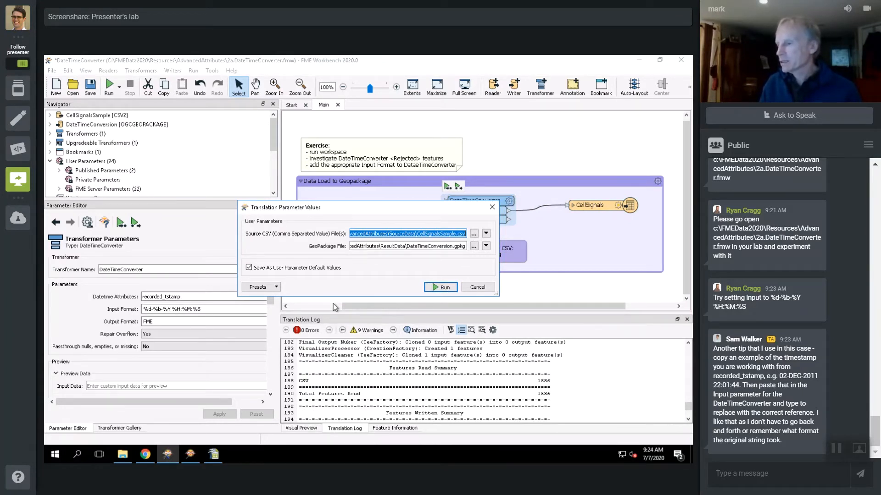
{"action": "key", "text": "Return"}
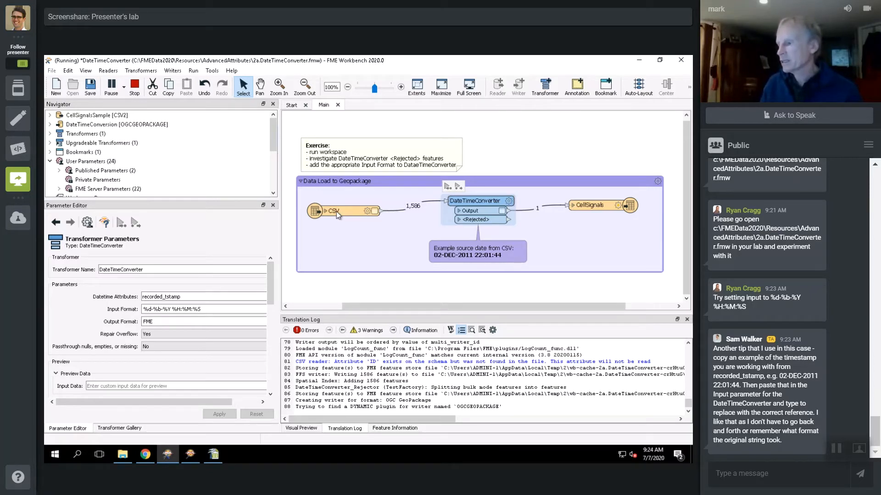
{"action": "mouse_move", "coordinate": [338, 216]}
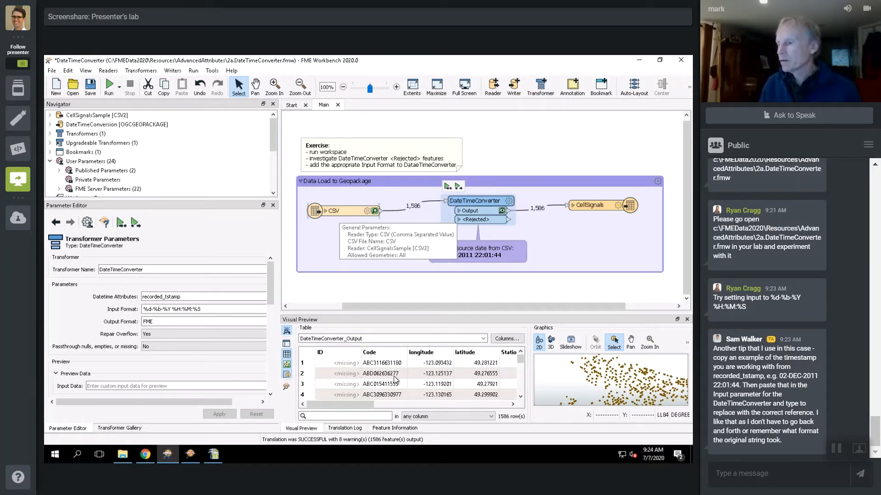
{"action": "left_click", "coordinate": [292, 360]}
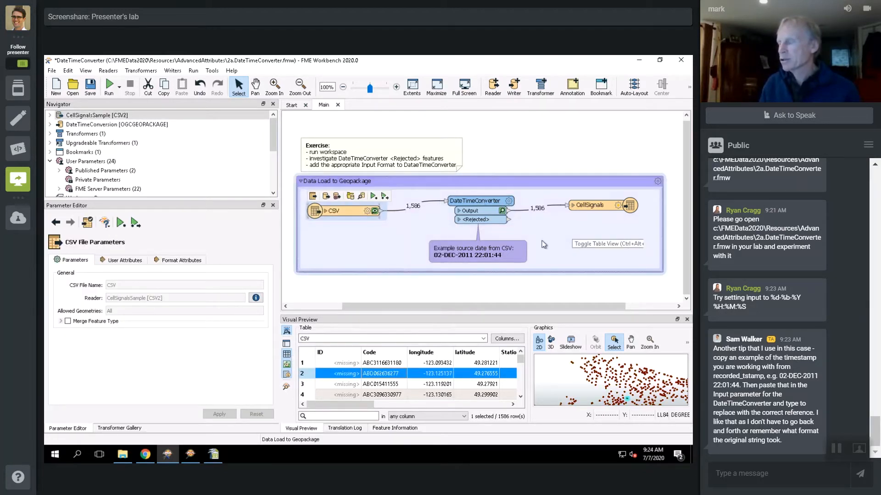
Step: Examine the user attribute types of the CellSignals writer feature type and leave its properties without changes
{"action": "left_click", "coordinate": [618, 205]}
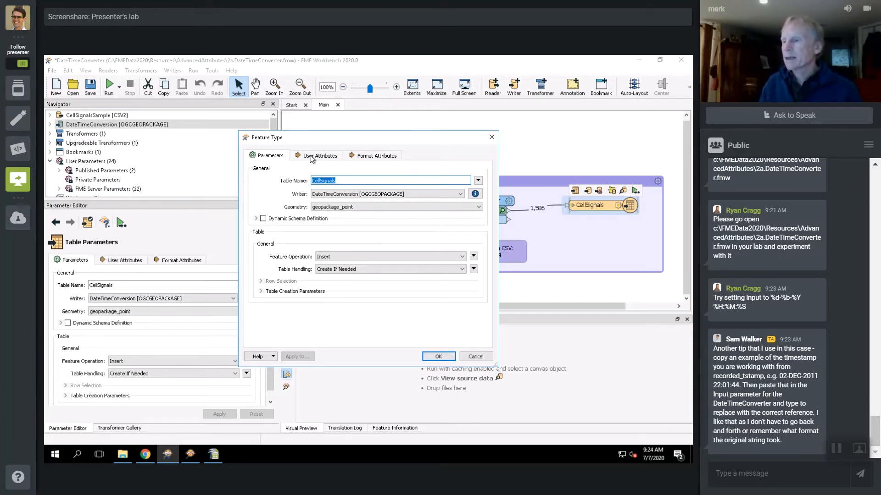
{"action": "left_click", "coordinate": [311, 157]}
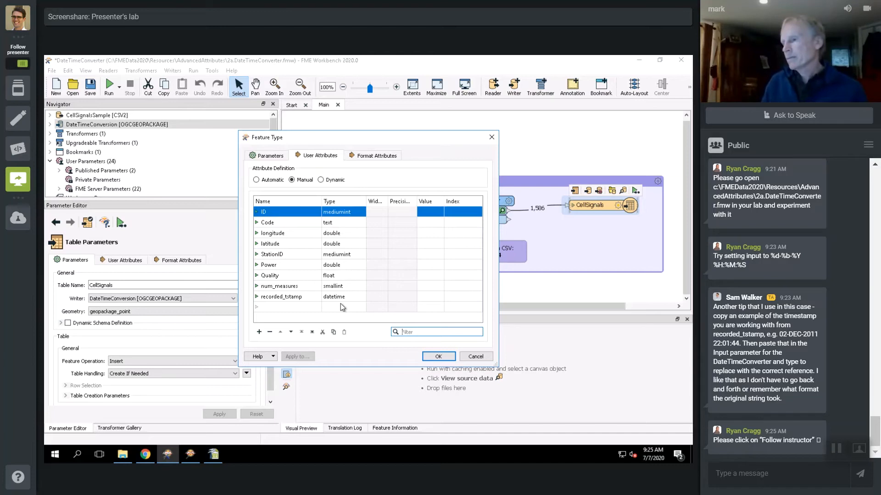
{"action": "left_click", "coordinate": [478, 355]}
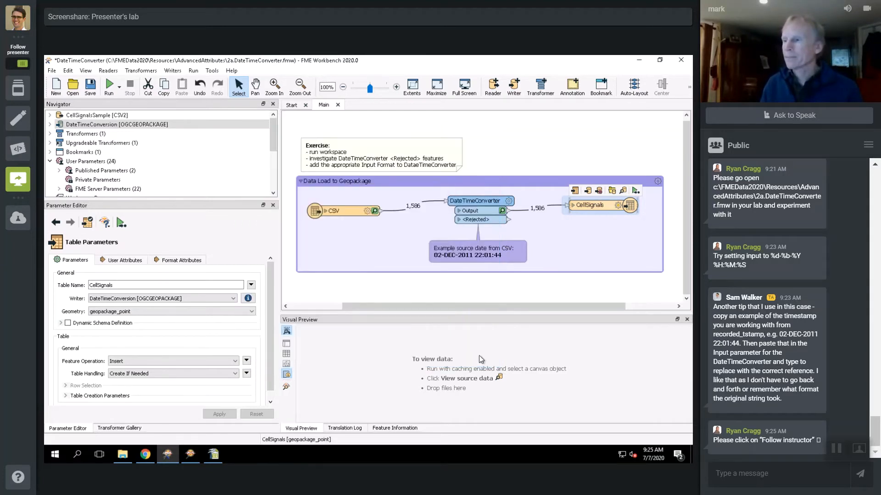
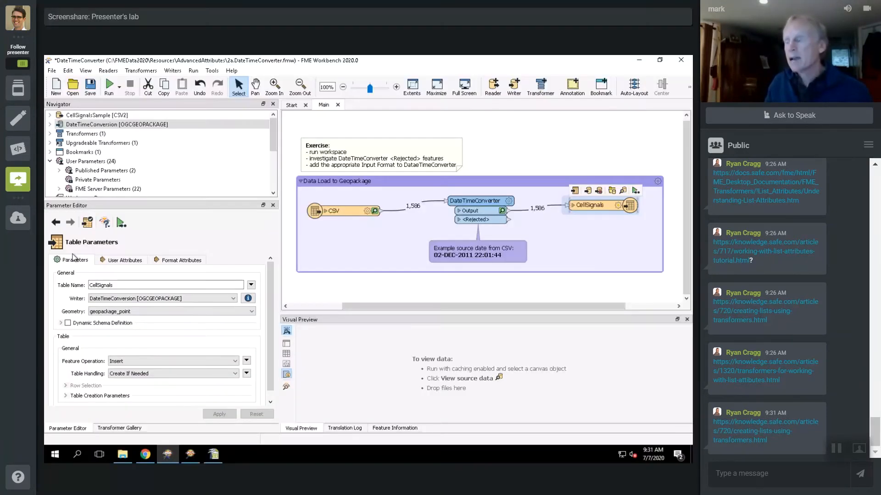
Step: Close the DateTimeConverter workspace and answer the prompt about its changes
{"action": "left_click", "coordinate": [338, 105]}
{"action": "left_click", "coordinate": [419, 267]}
Step: Switch to Chrome, start a new browser page and try to paste a link as its address, then return to FME Workbench
{"action": "left_click", "coordinate": [145, 455]}
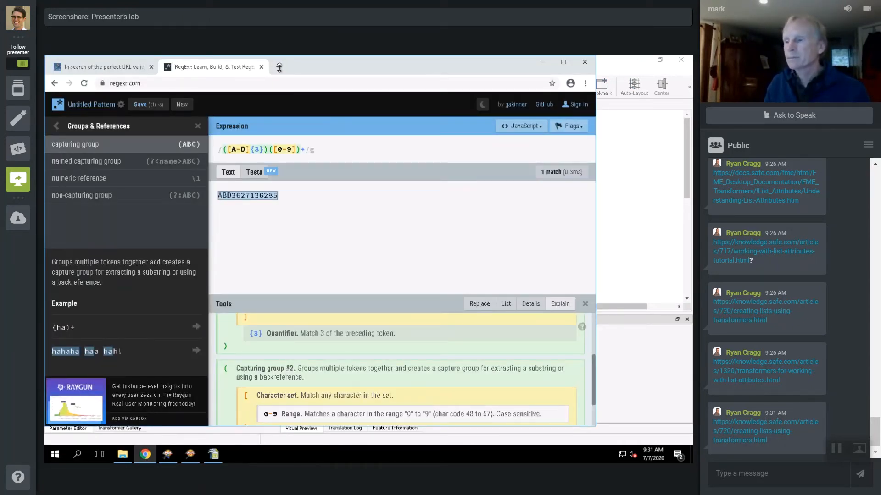
{"action": "left_click", "coordinate": [279, 68]}
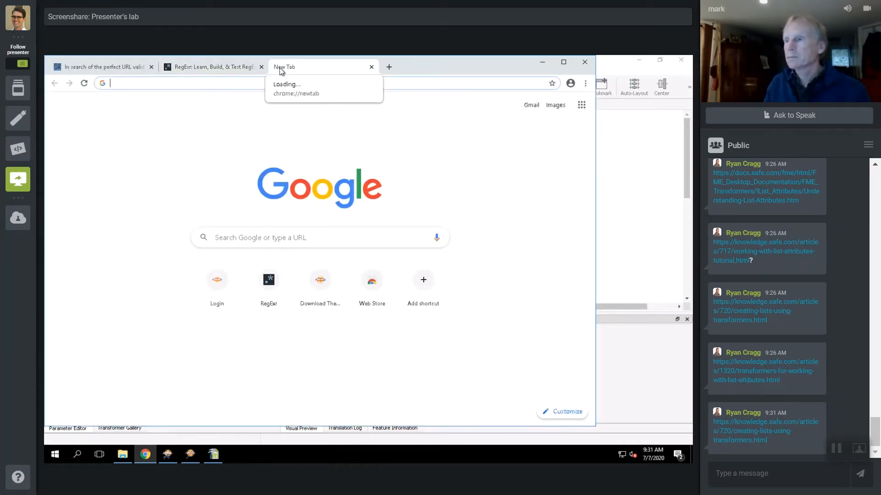
{"action": "left_click", "coordinate": [203, 83]}
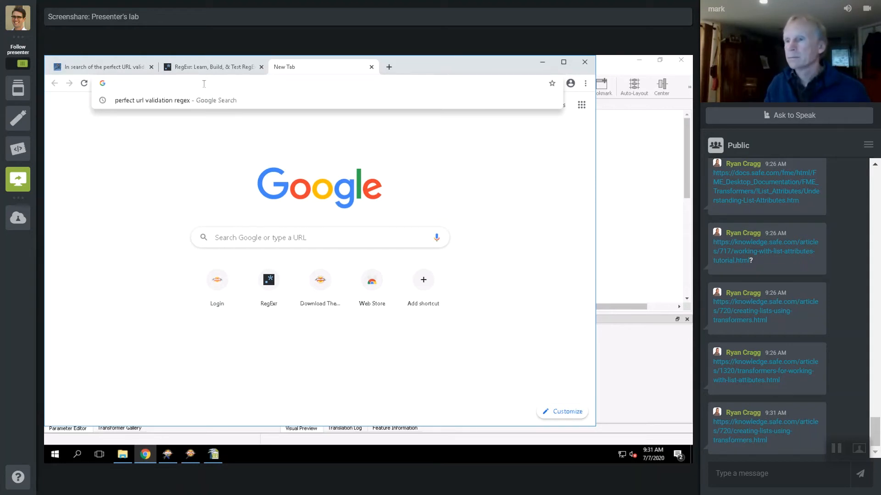
{"action": "right_click", "coordinate": [205, 84]}
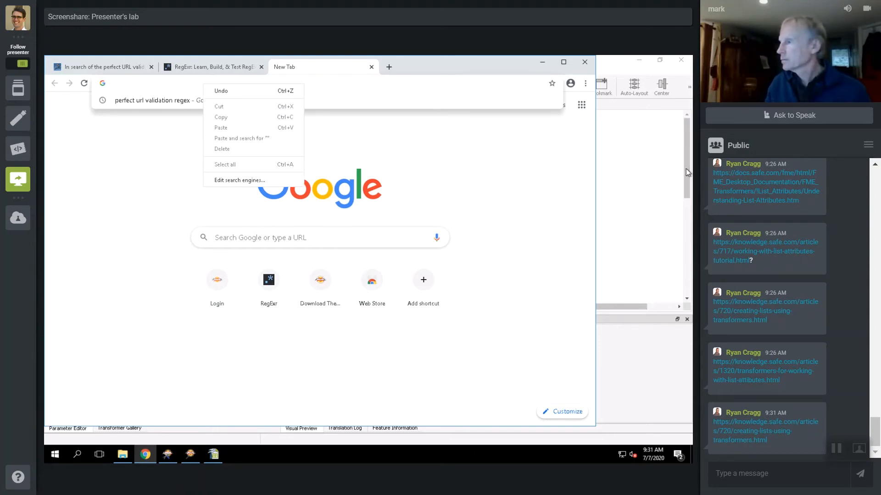
{"action": "left_click", "coordinate": [688, 181]}
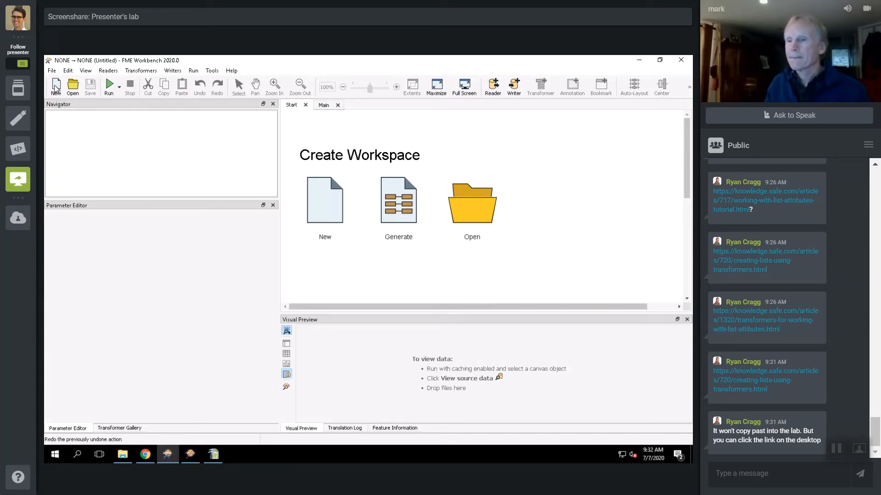
Step: Switch to Chrome and go to the FME Community site using the address fmepedia
{"action": "left_click", "coordinate": [146, 455]}
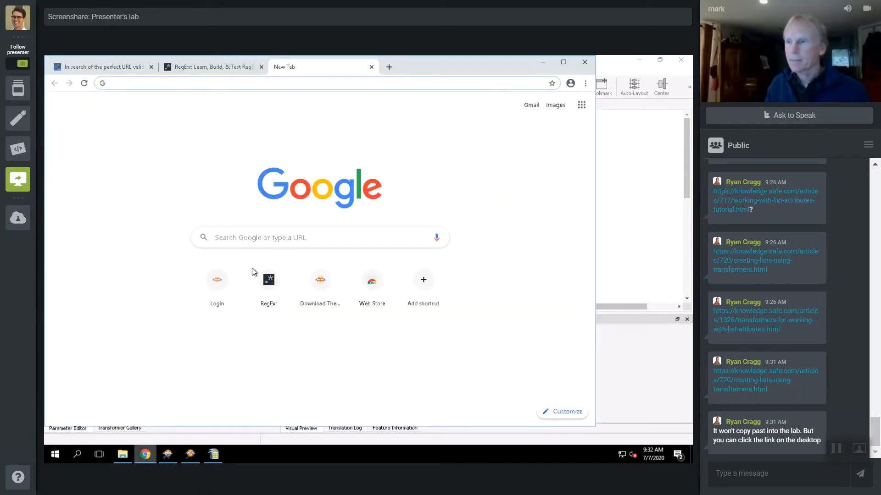
{"action": "left_click", "coordinate": [208, 88]}
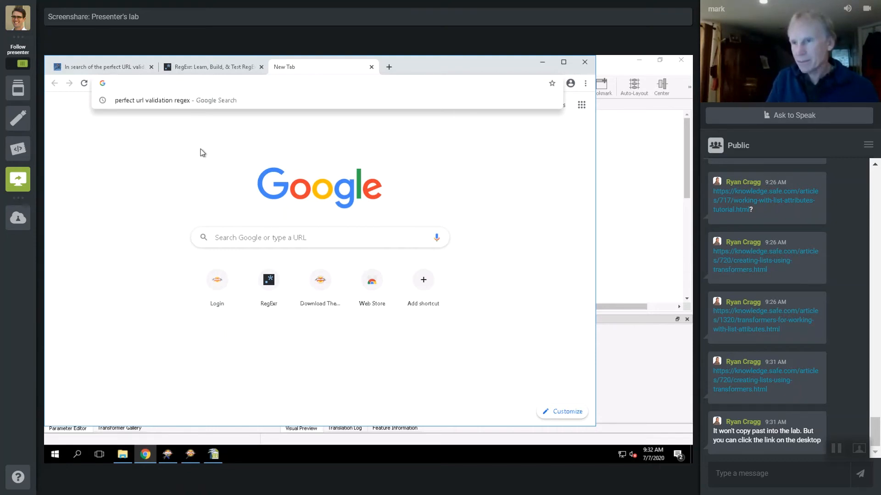
{"action": "type", "text": "fmepedia"}
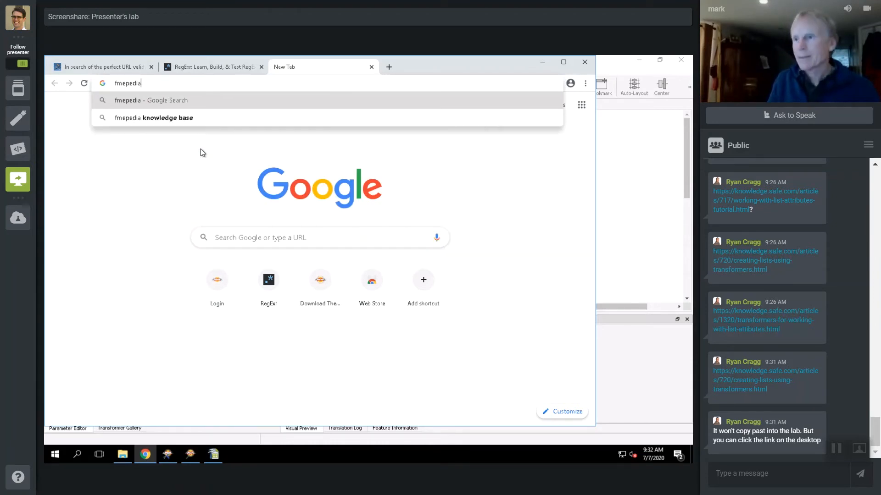
{"action": "key", "text": "ctrl+Return"}
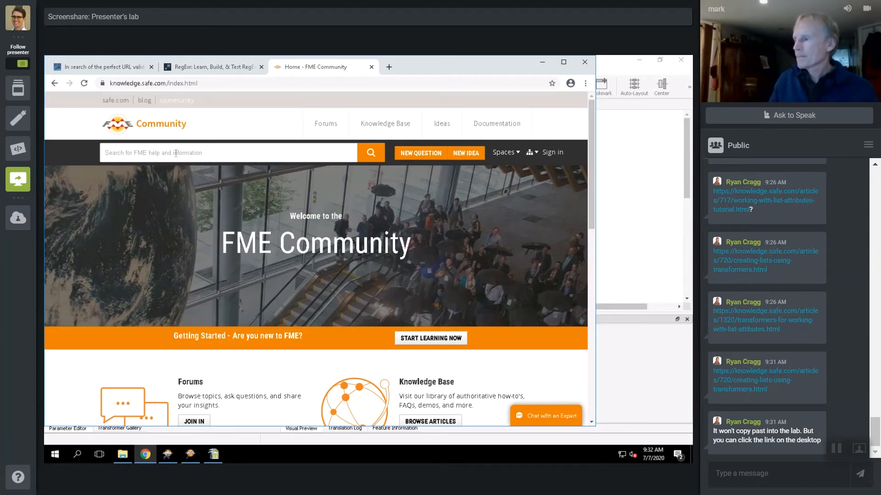
Step: Search the FME Community for "creating lists"
{"action": "left_click", "coordinate": [175, 153]}
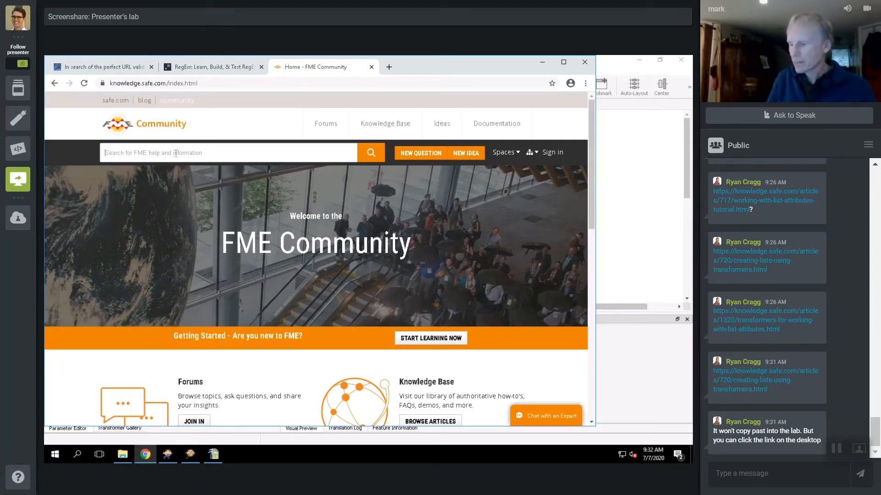
{"action": "type", "text": "creat"}
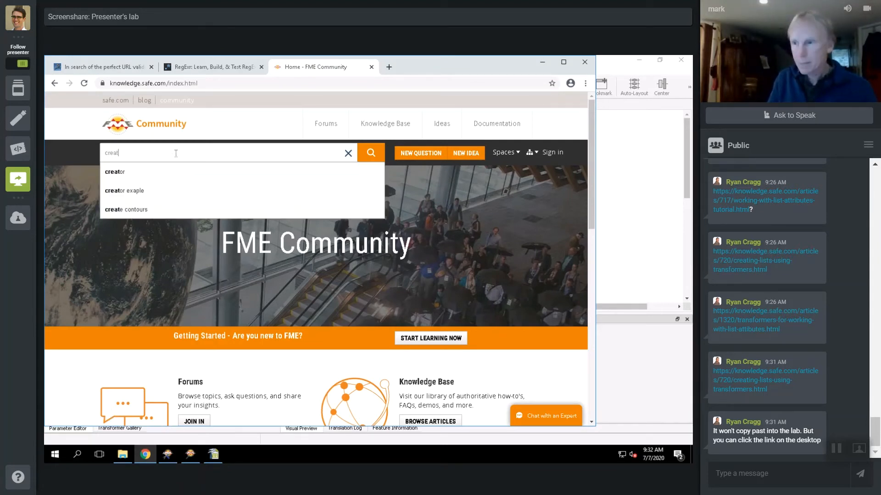
{"action": "type", "text": "ing "}
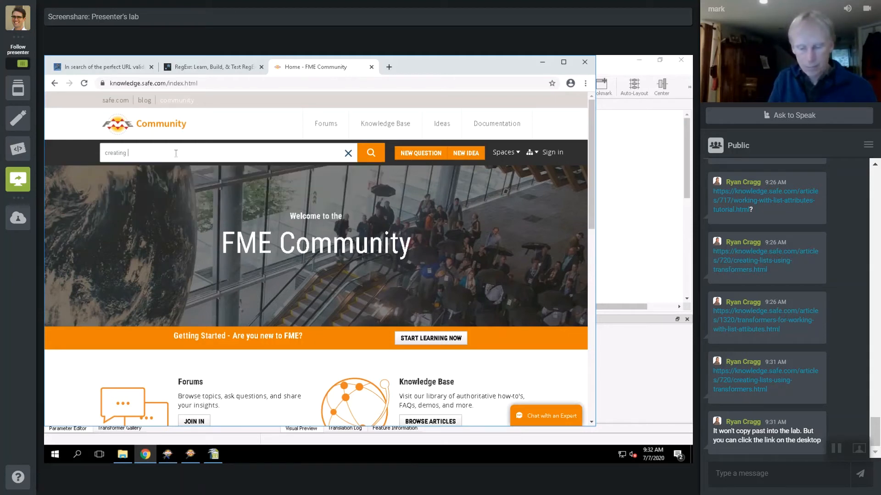
{"action": "type", "text": "lists"}
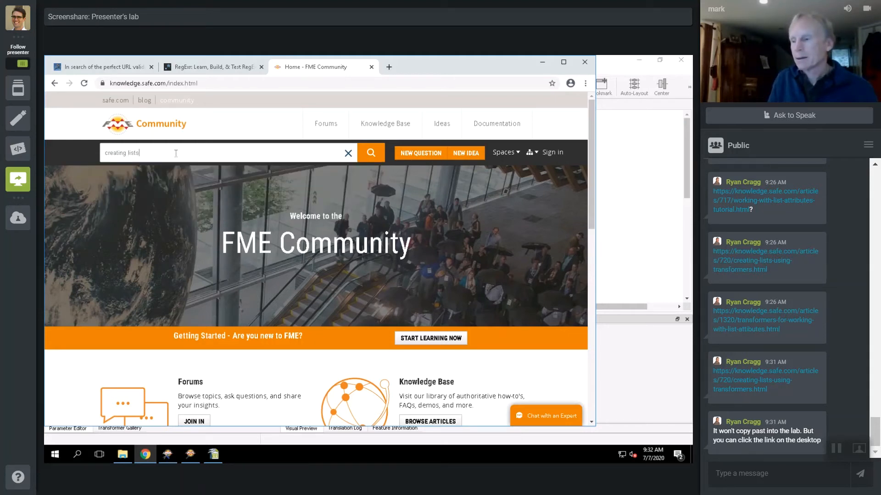
{"action": "key", "text": "Return"}
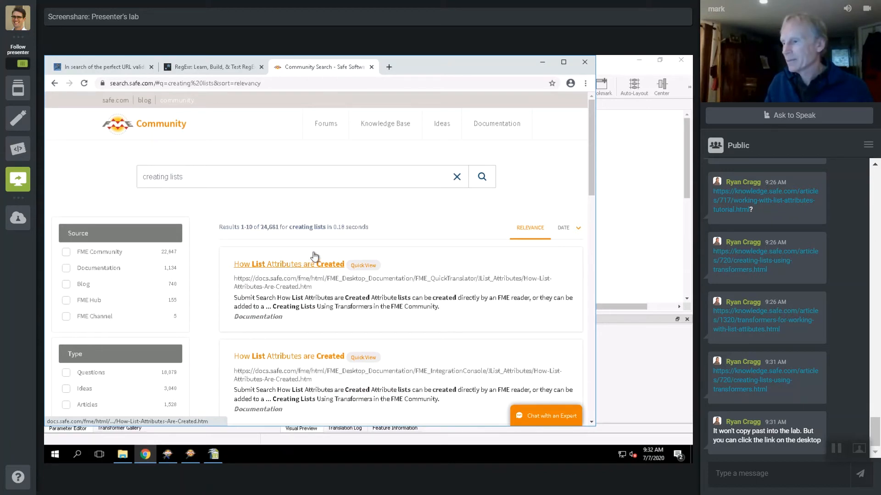
Step: Filter the search results by type to Articles only and open the article "Creating Lists Using Transformers"
{"action": "left_click", "coordinate": [68, 407]}
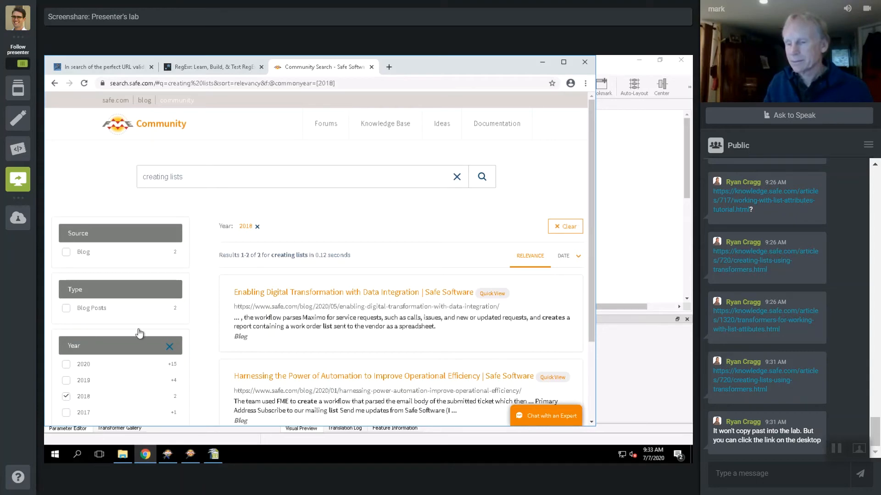
{"action": "left_click", "coordinate": [83, 393]}
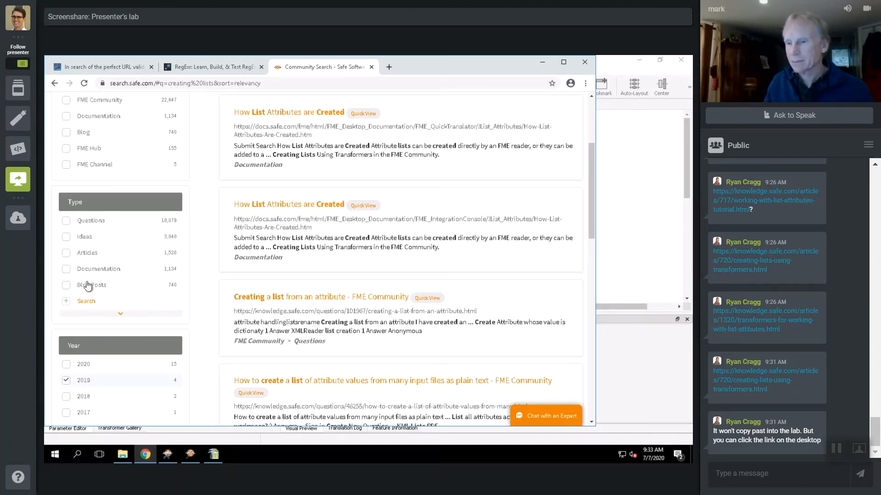
{"action": "left_click", "coordinate": [67, 254]}
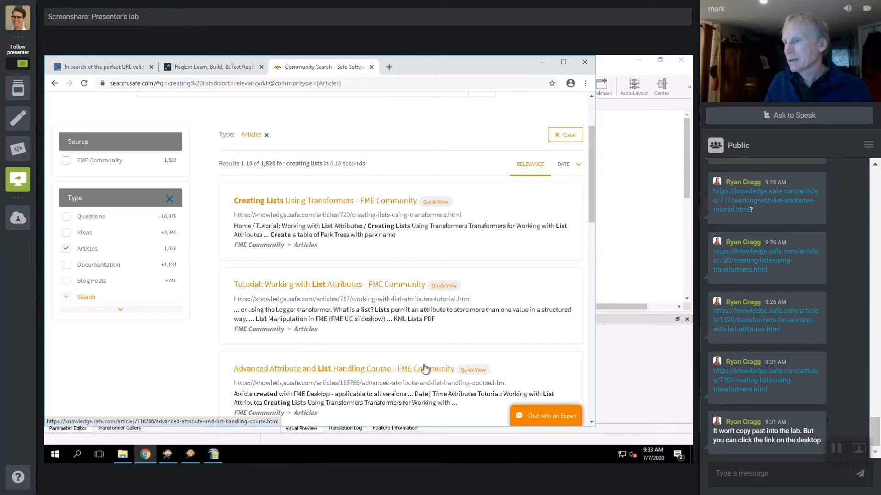
{"action": "left_click", "coordinate": [312, 204]}
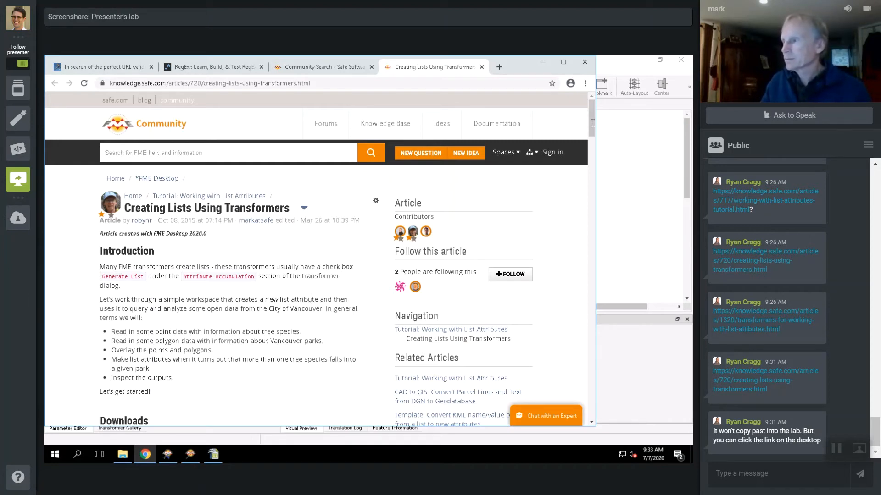
Step: Examine the article's downloads, the List Creation in Workbench section and Step 1 of the step-by-step list creation
{"action": "scroll", "coordinate": [592, 123], "scroll_direction": "down", "scroll_amount": 2}
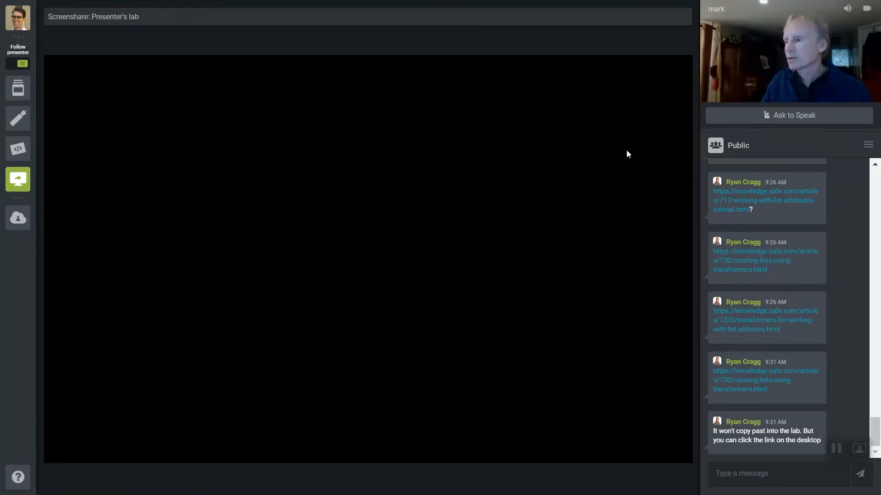
{"action": "scroll", "coordinate": [592, 140], "scroll_direction": "down", "scroll_amount": 3}
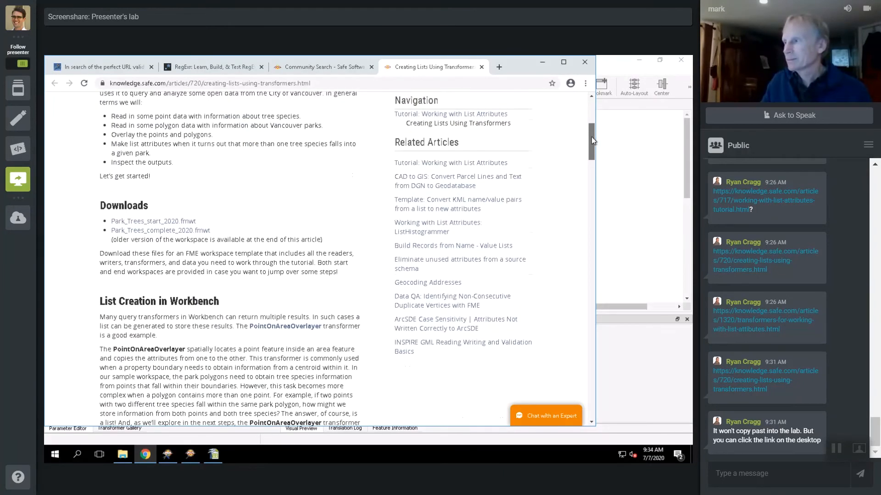
{"action": "left_click_drag", "start_coordinate": [590, 138], "coordinate": [592, 139]}
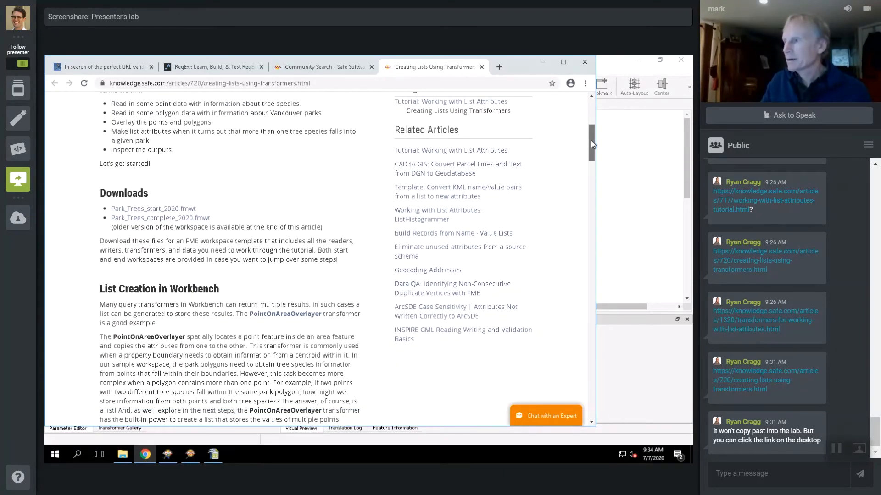
{"action": "scroll", "coordinate": [590, 142], "scroll_direction": "down", "scroll_amount": 1}
{"action": "scroll", "coordinate": [590, 157], "scroll_direction": "down", "scroll_amount": 3}
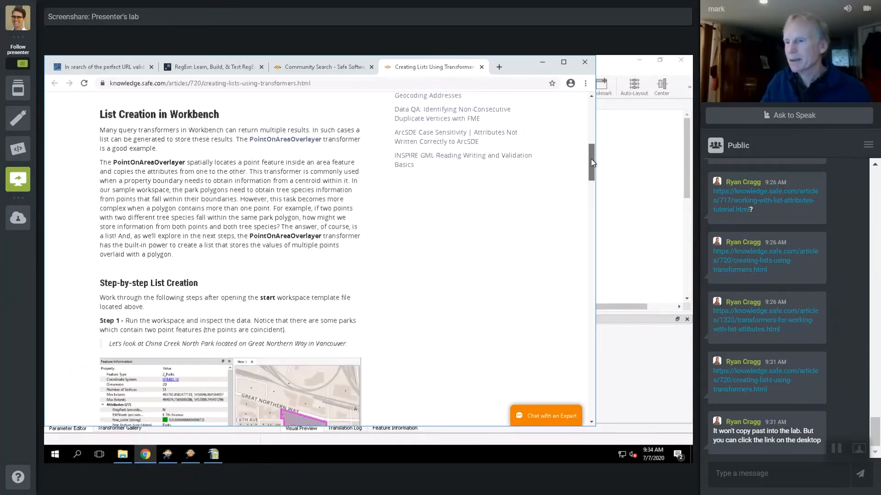
{"action": "scroll", "coordinate": [591, 159], "scroll_direction": "down", "scroll_amount": 1}
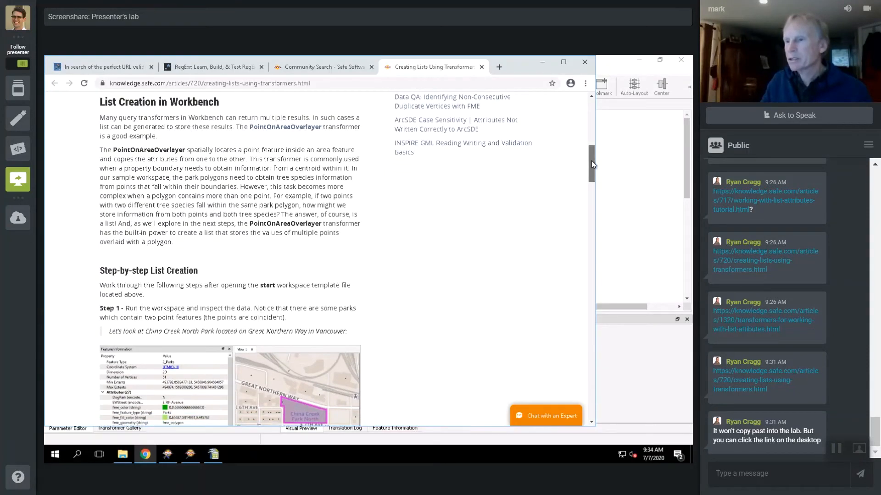
{"action": "scroll", "coordinate": [591, 166], "scroll_direction": "down", "scroll_amount": 1}
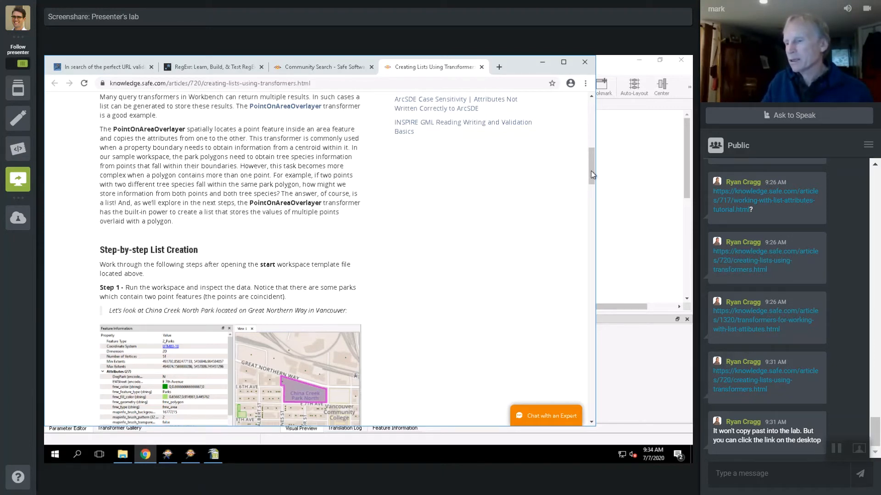
{"action": "left_click_drag", "start_coordinate": [591, 176], "coordinate": [593, 185]}
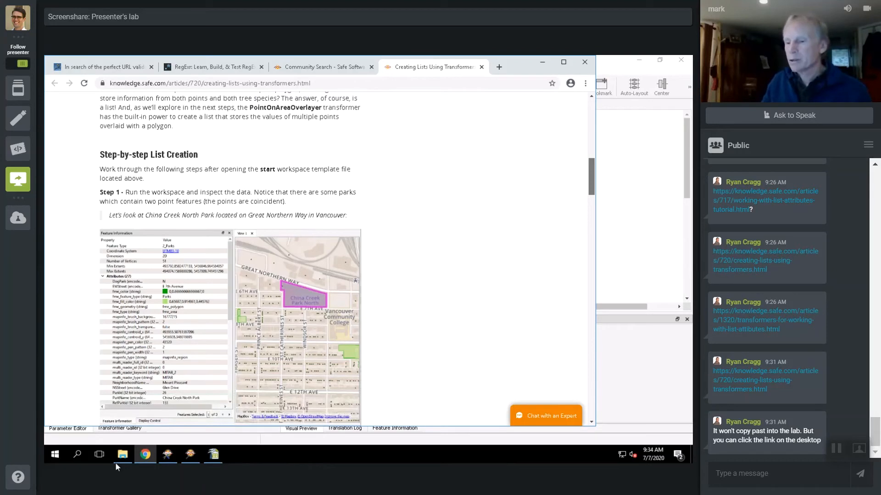
Step: Open the 3.Park_Trees_begin.fmw workspace from the AdvancedAttributes folder in FME Workbench, continuing past the compatibility warning
{"action": "mouse_move", "coordinate": [124, 458]}
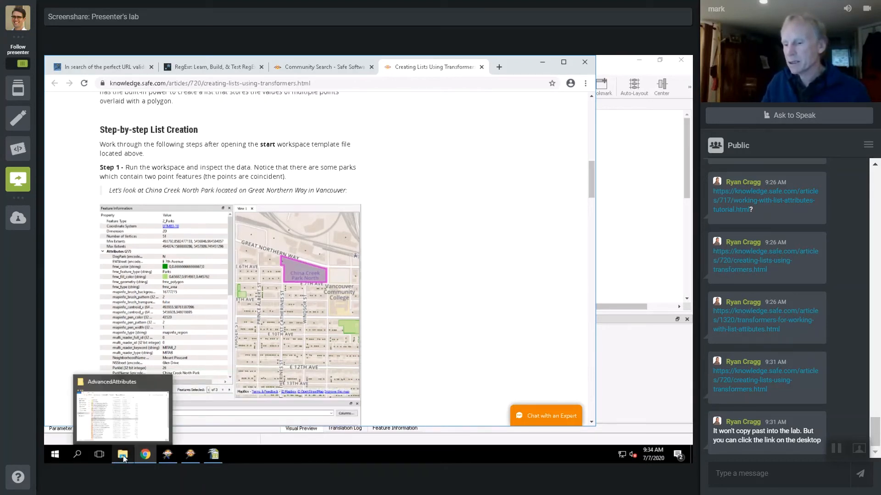
{"action": "left_click", "coordinate": [167, 456]}
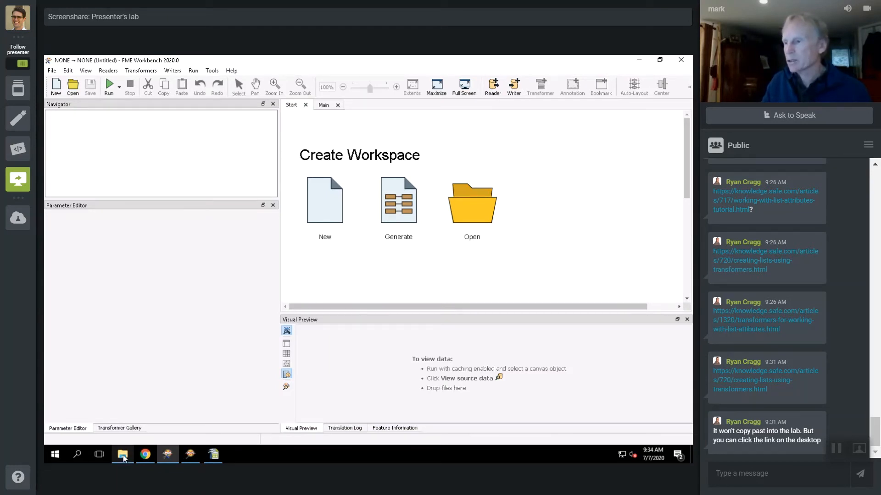
{"action": "left_click", "coordinate": [123, 455]}
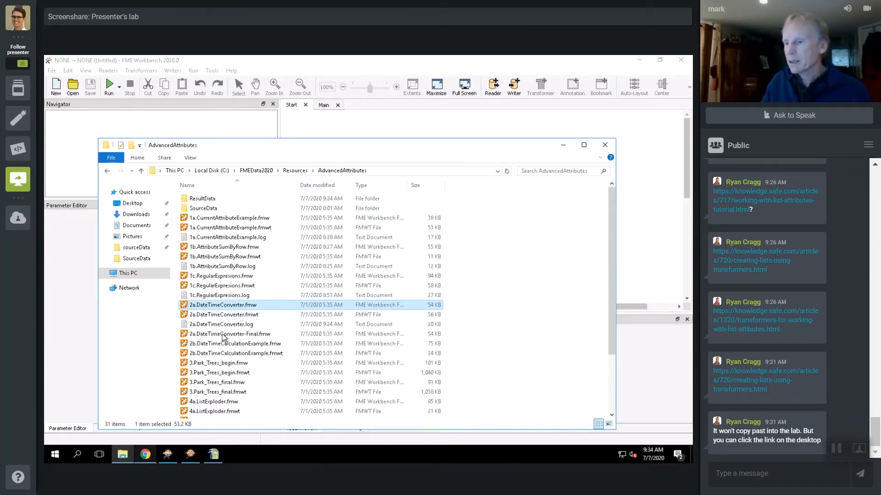
{"action": "left_click", "coordinate": [208, 365]}
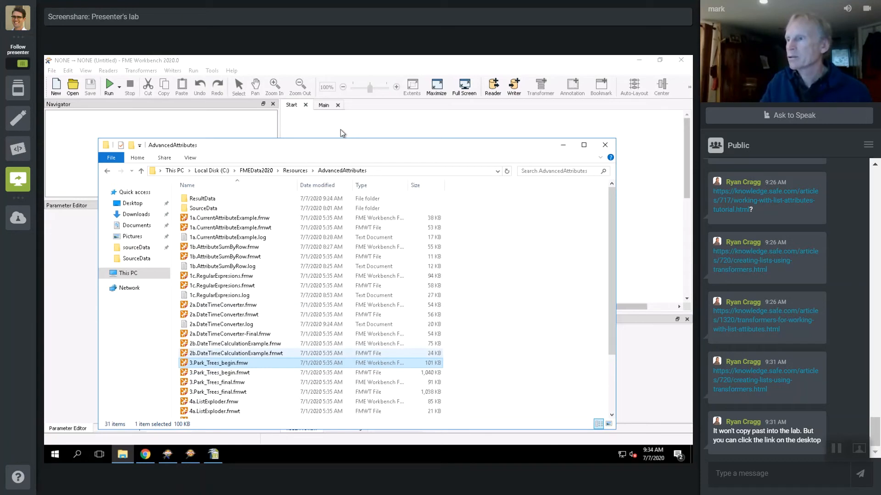
{"action": "left_click_drag", "start_coordinate": [342, 133], "coordinate": [343, 133]}
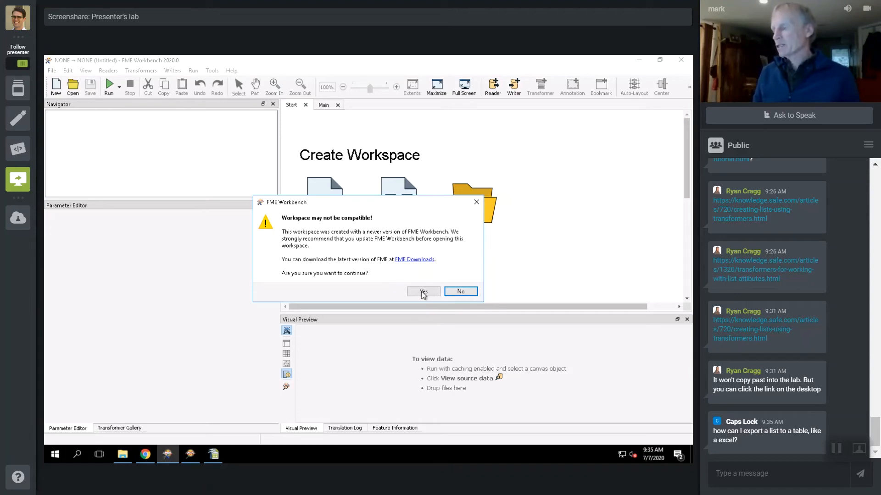
{"action": "left_click", "coordinate": [424, 293]}
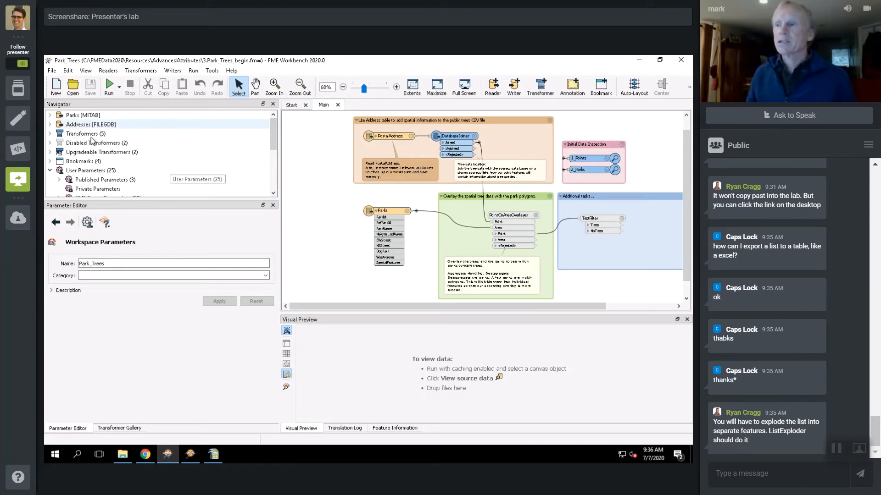
{"action": "left_click", "coordinate": [146, 456]}
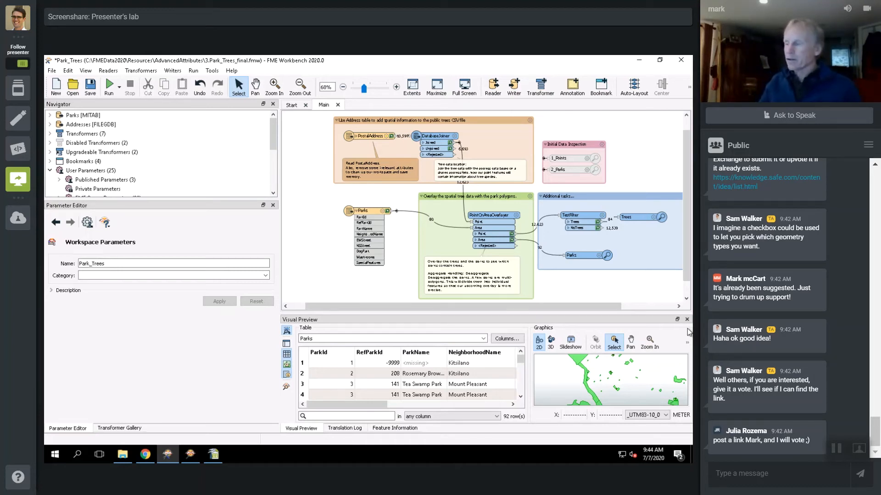
Step: Delete the connection between the PointOnAreaOverlayer's Point output and the TestFilter
{"action": "left_click", "coordinate": [524, 244]}
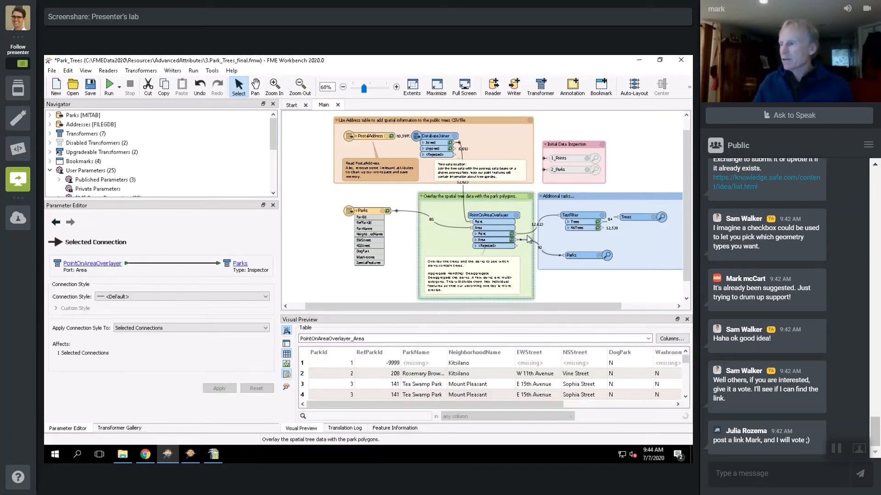
{"action": "left_click", "coordinate": [527, 234]}
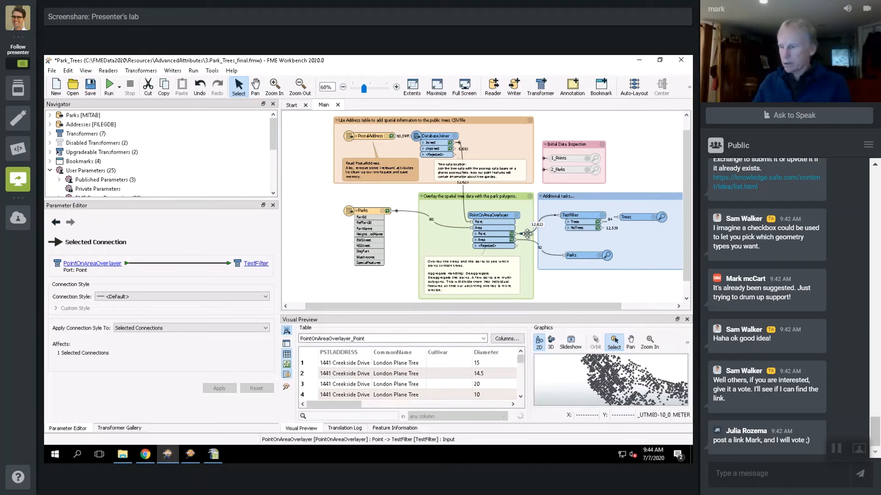
{"action": "key", "text": "Delete"}
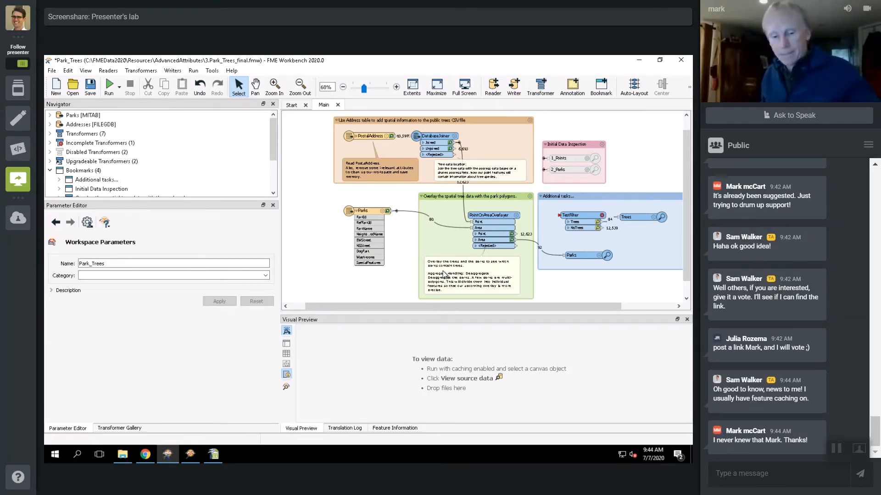
{"action": "left_click", "coordinate": [449, 277]}
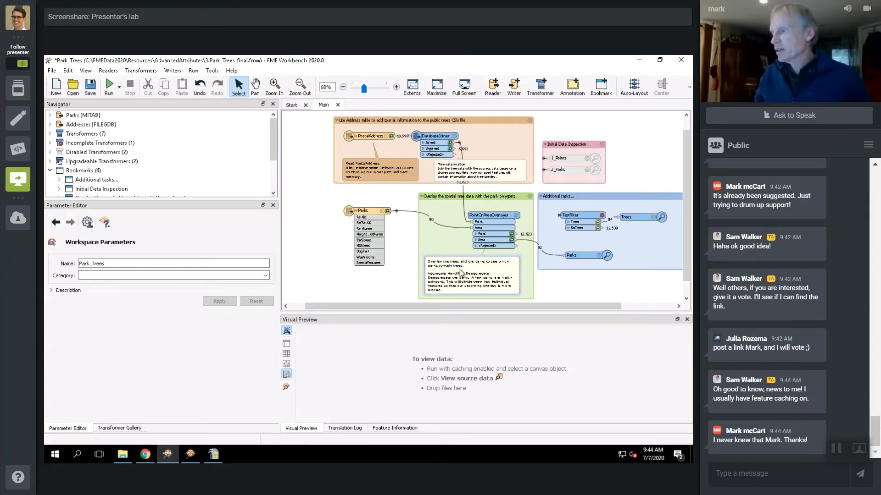
{"action": "left_click", "coordinate": [547, 288]}
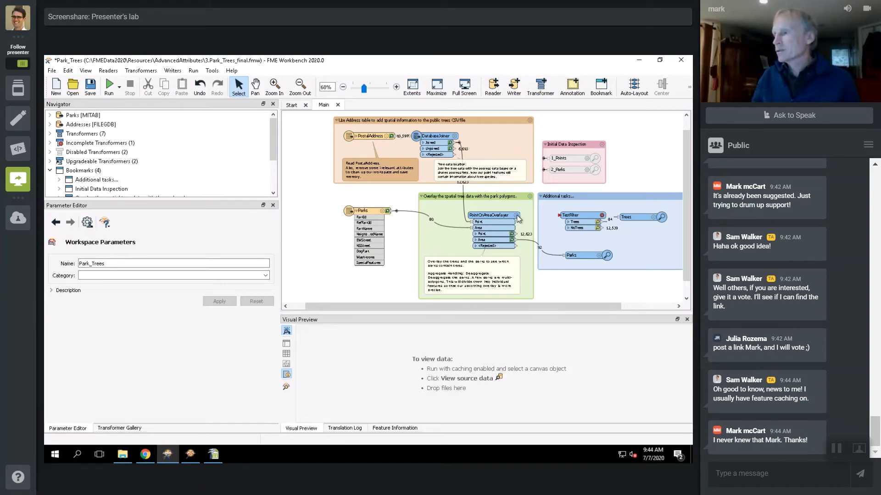
Step: Turn off Generate List On Output 'Area' in the PointOnAreaOverlayer and rerun the workspace
{"action": "left_click", "coordinate": [517, 216]}
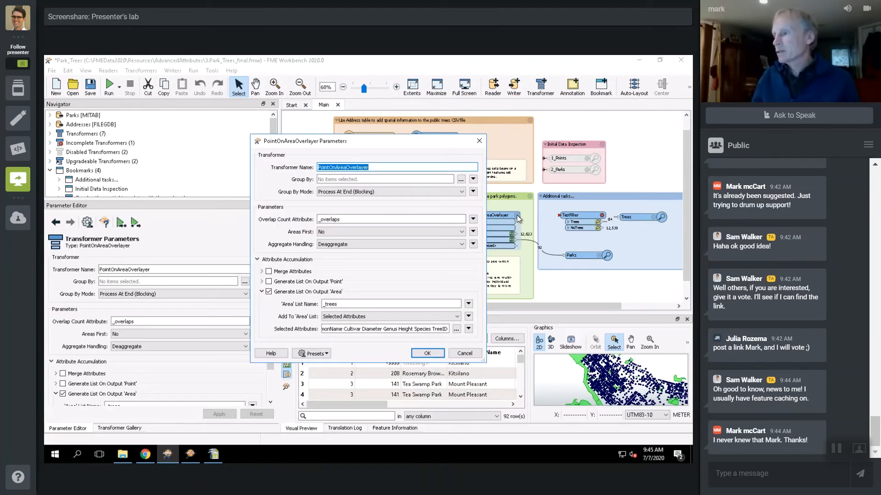
{"action": "left_click", "coordinate": [268, 293]}
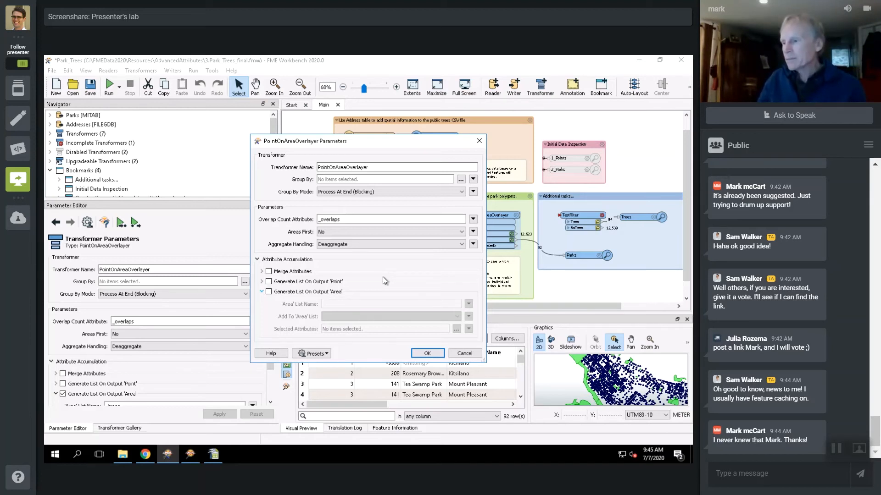
{"action": "left_click", "coordinate": [428, 353]}
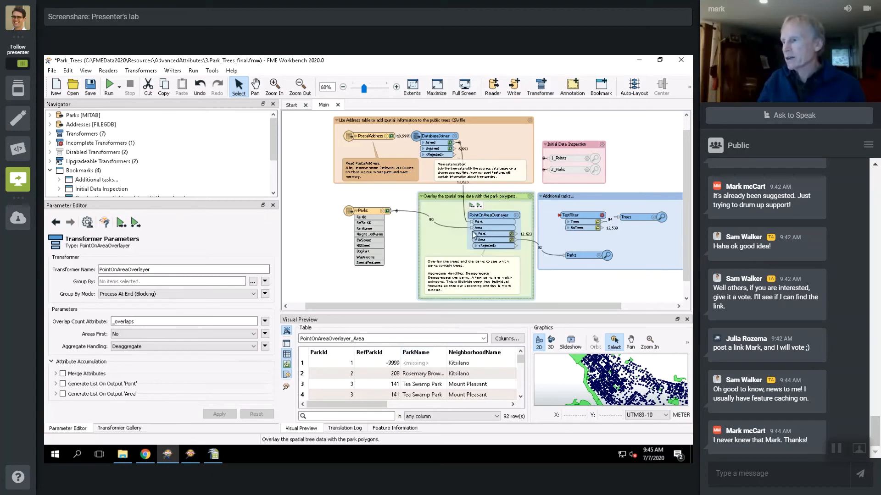
{"action": "key", "text": "F5"}
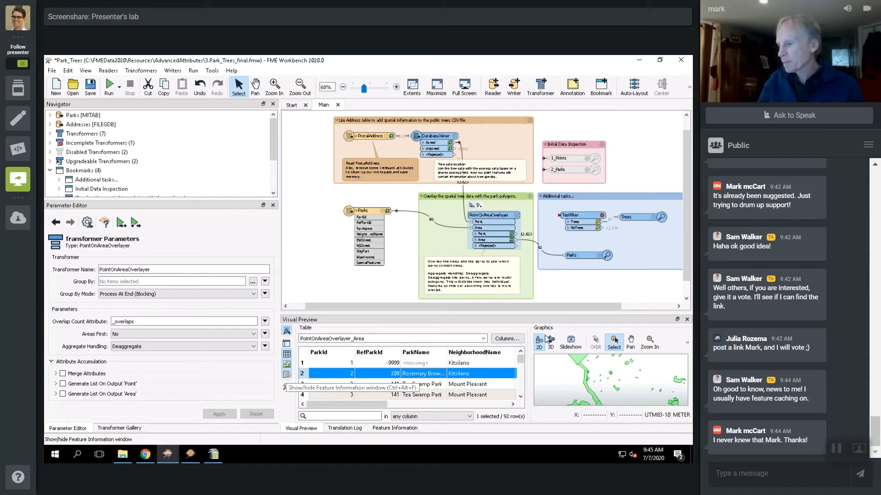
Step: Show the feature information for the second park record of the Area output and examine its attributes
{"action": "left_click", "coordinate": [287, 376]}
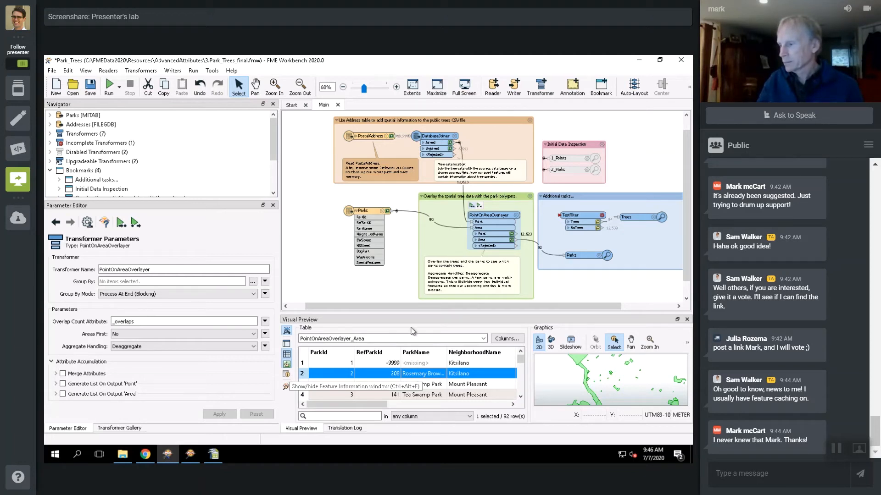
{"action": "key", "text": "ctrl+alt+f"}
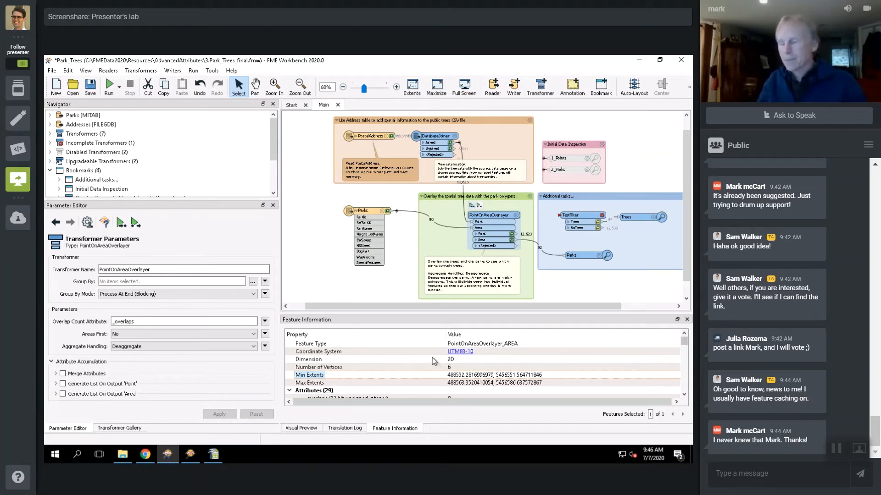
{"action": "scroll", "coordinate": [432, 357], "scroll_direction": "down", "scroll_amount": 3}
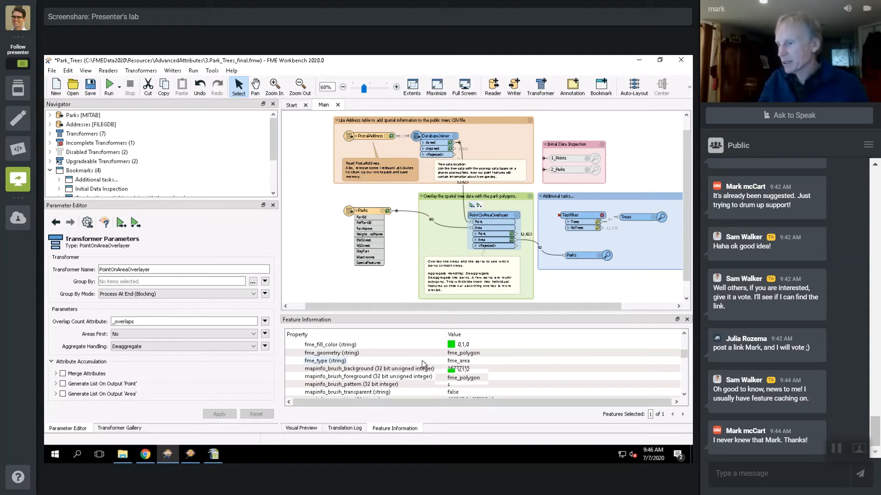
{"action": "scroll", "coordinate": [685, 355], "scroll_direction": "up", "scroll_amount": 1}
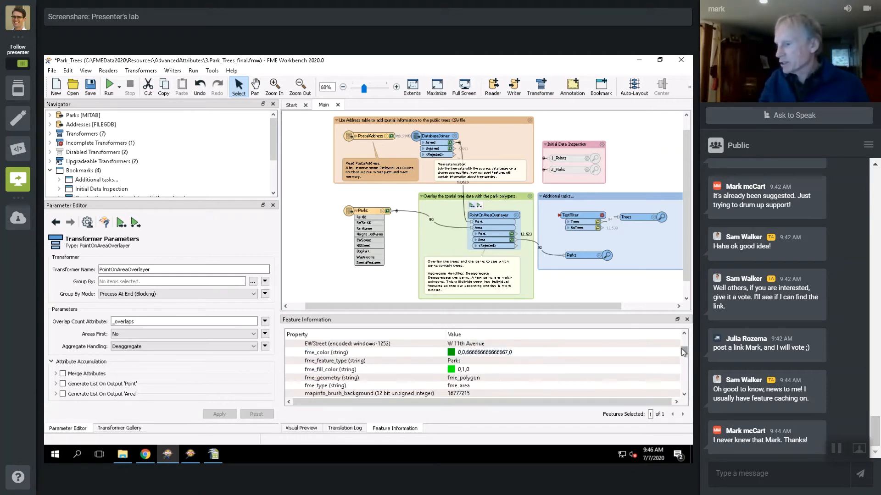
{"action": "left_click_drag", "start_coordinate": [684, 348], "coordinate": [685, 347]}
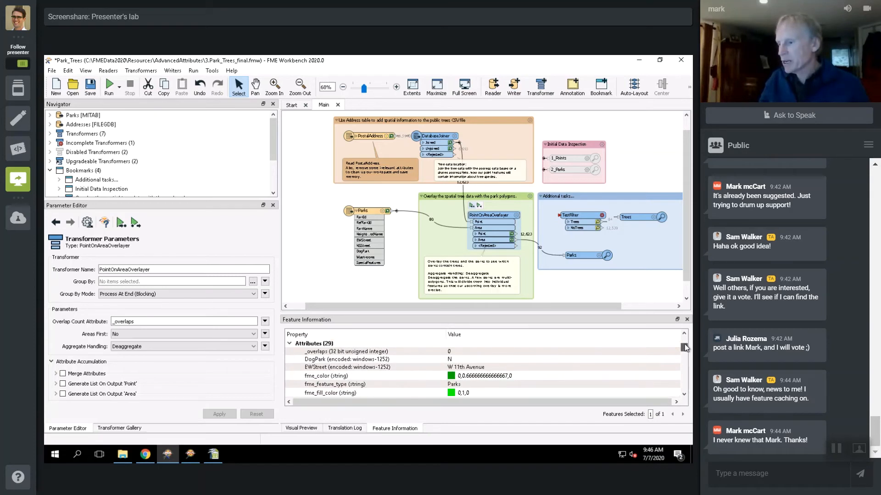
{"action": "left_click_drag", "start_coordinate": [685, 347], "coordinate": [686, 374]}
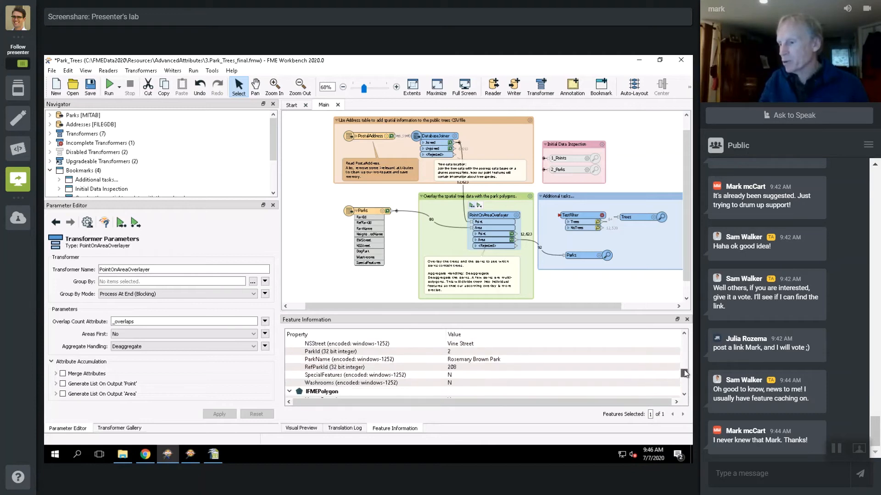
Step: Turn on Merge Attributes in the PointOnAreaOverlayer, run the workspace to it and select the second park record
{"action": "left_click", "coordinate": [517, 216]}
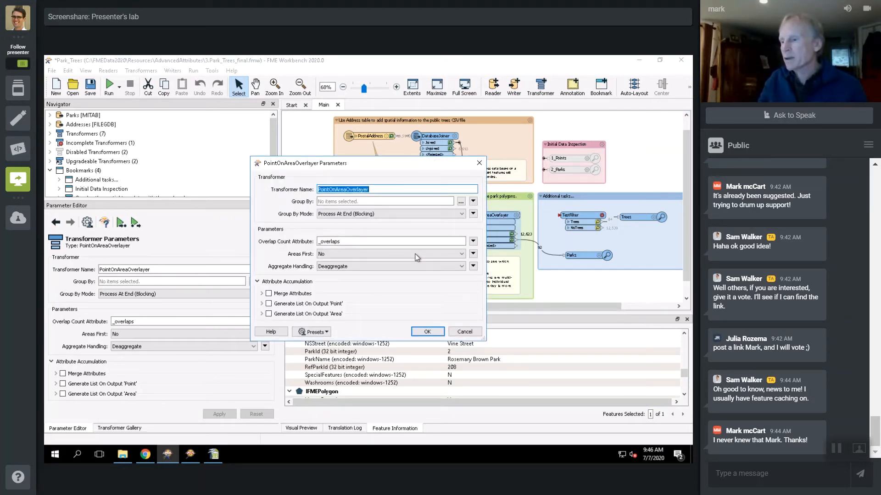
{"action": "left_click", "coordinate": [269, 294]}
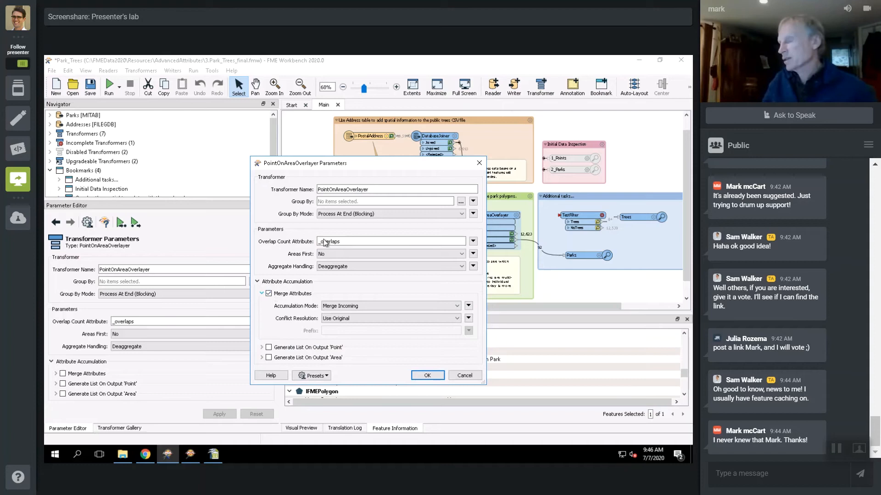
{"action": "left_click", "coordinate": [426, 376]}
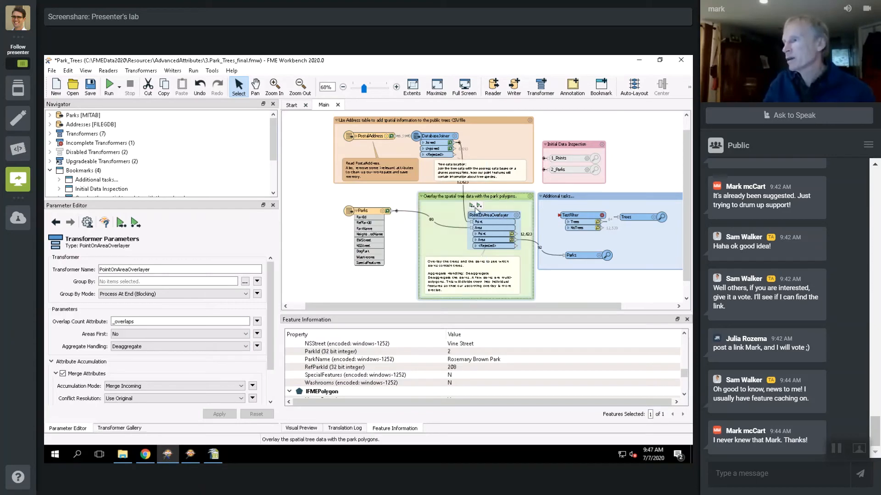
{"action": "left_click", "coordinate": [472, 206]}
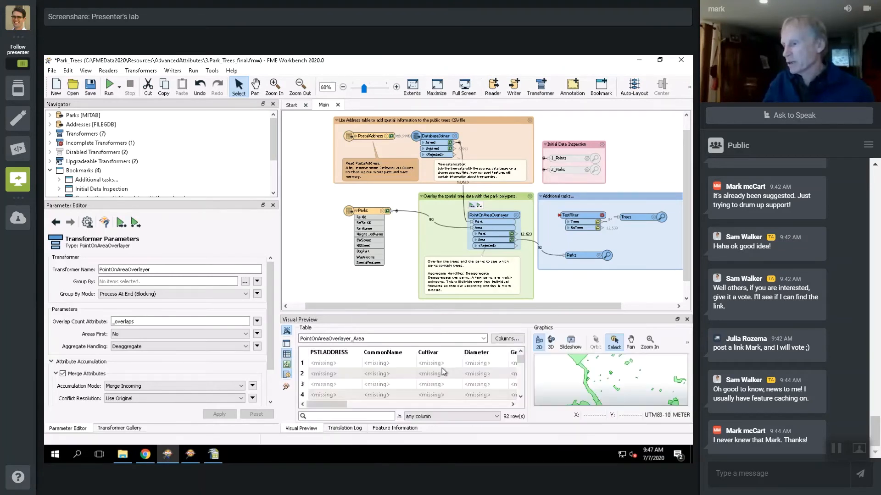
{"action": "left_click", "coordinate": [339, 373]}
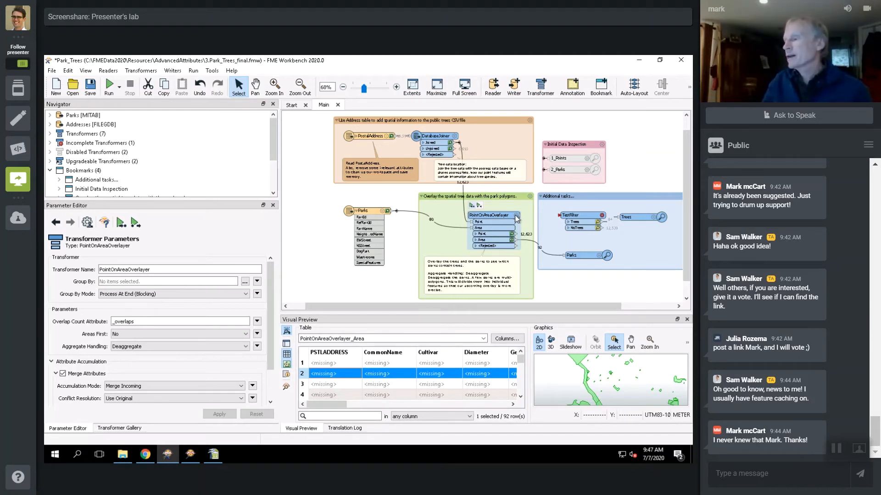
Step: Turn off Merge Attributes in the PointOnAreaOverlayer and enable Generate List On Output 'Area' with the list name _trees
{"action": "double_click", "coordinate": [517, 217]}
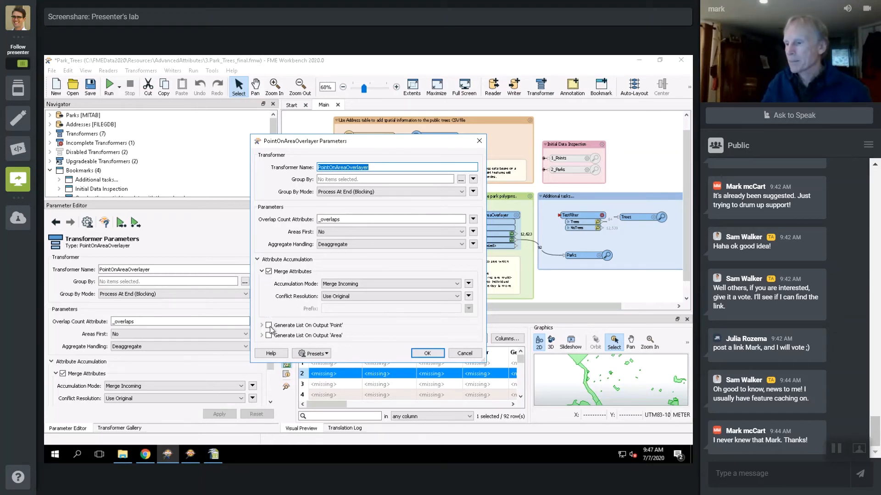
{"action": "left_click", "coordinate": [268, 271]}
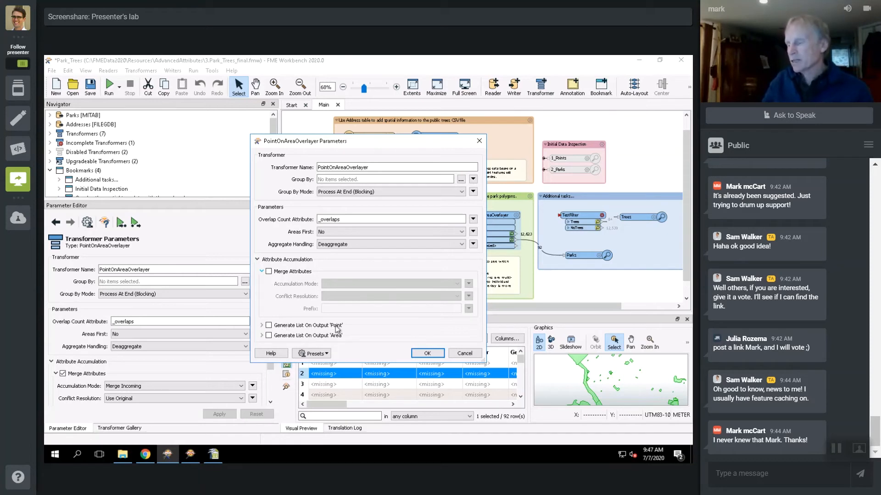
{"action": "left_click", "coordinate": [269, 336]}
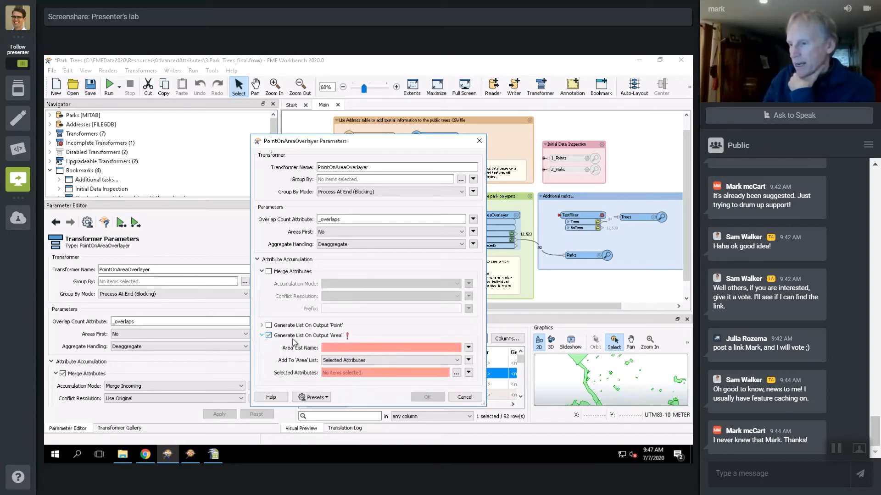
{"action": "left_click", "coordinate": [350, 347]}
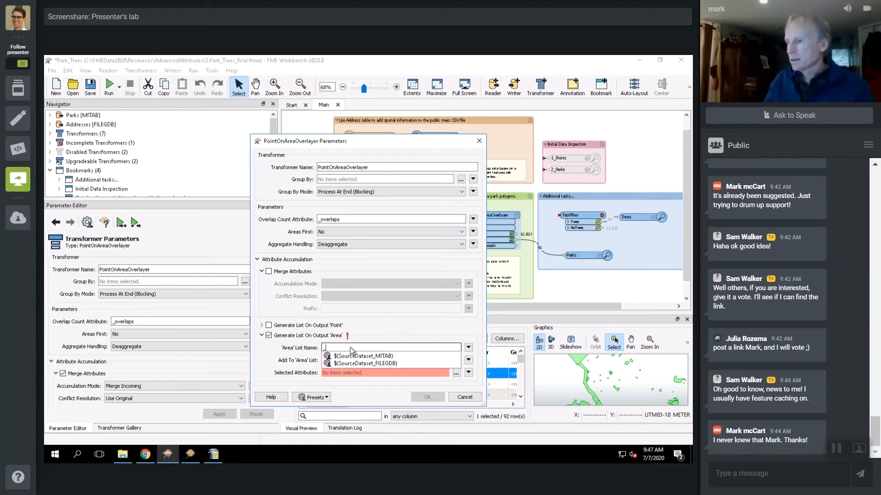
{"action": "type", "text": "_trees"}
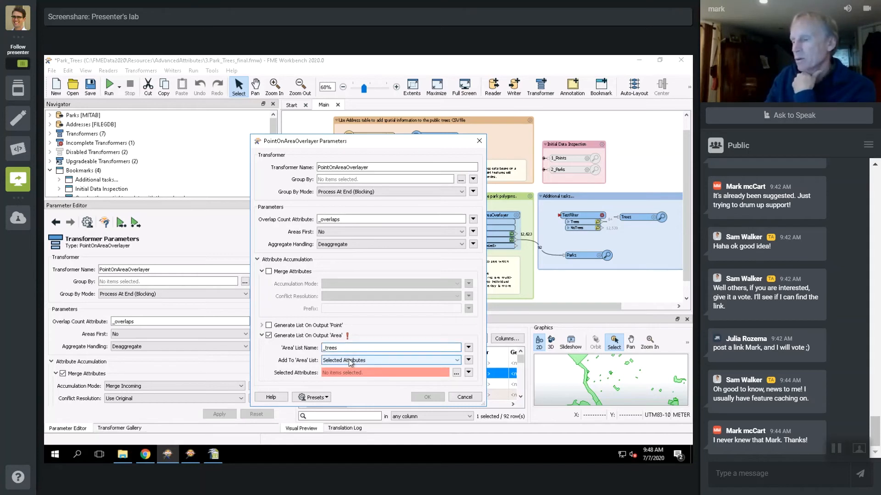
Step: Restrict the 'Area' list to the selected attributes CommonName, Diameter and Genus, apply the parameters and run the workspace
{"action": "left_click", "coordinate": [350, 361]}
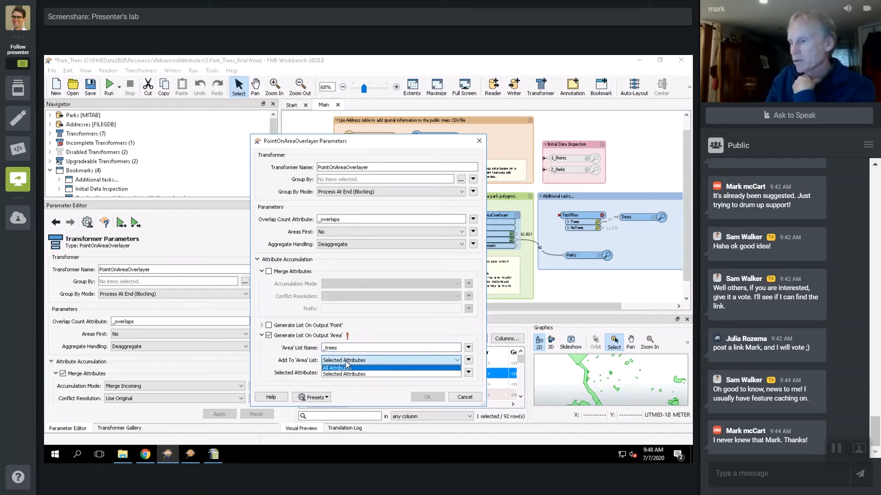
{"action": "left_click", "coordinate": [347, 374]}
{"action": "left_click", "coordinate": [456, 374]}
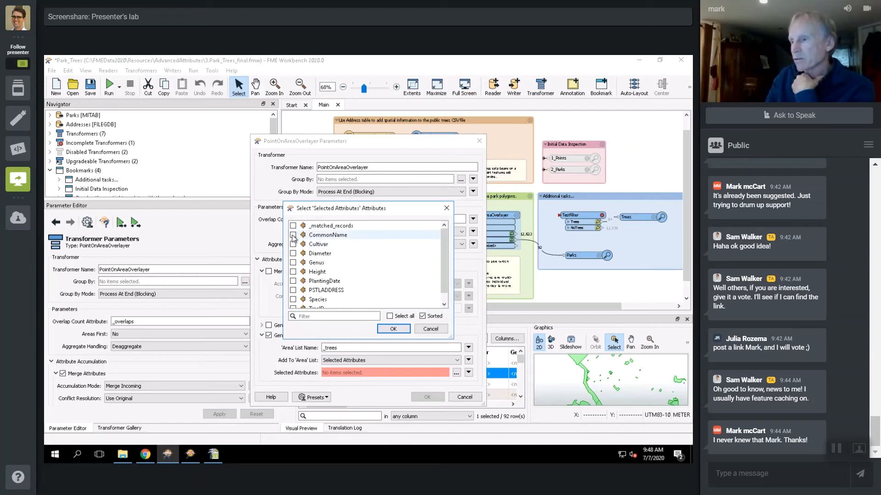
{"action": "left_click", "coordinate": [293, 253]}
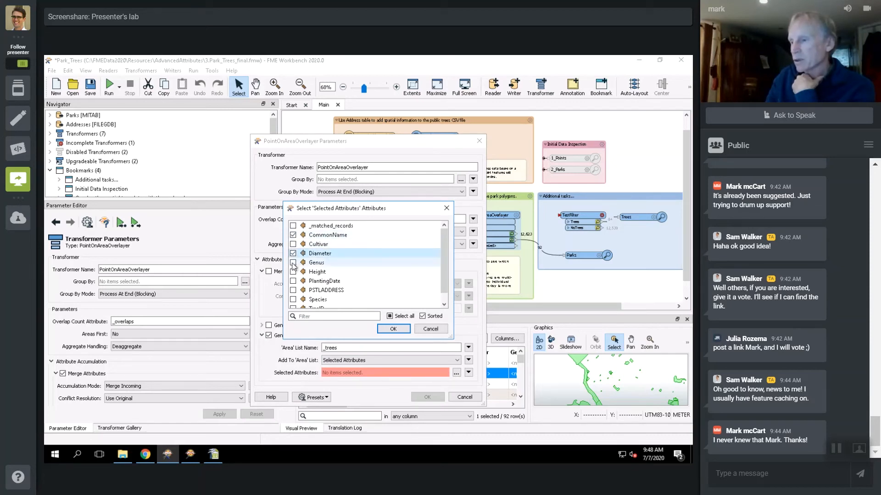
{"action": "left_click", "coordinate": [443, 297]}
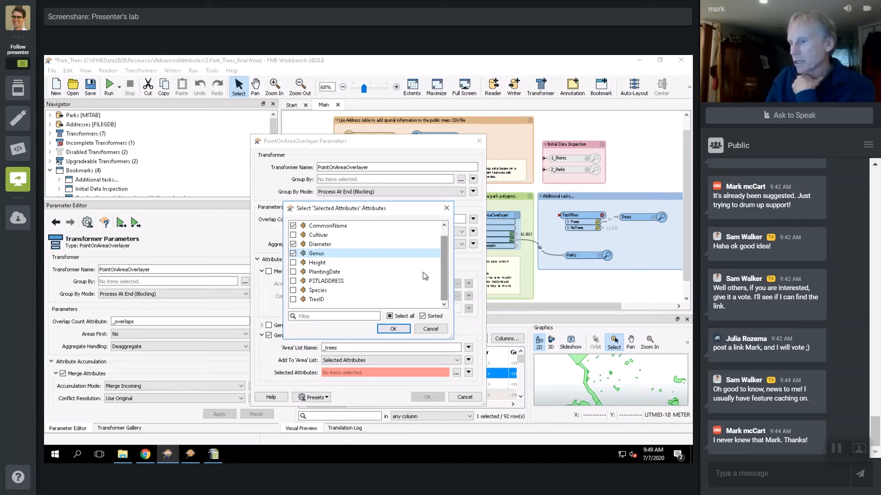
{"action": "left_click", "coordinate": [399, 329]}
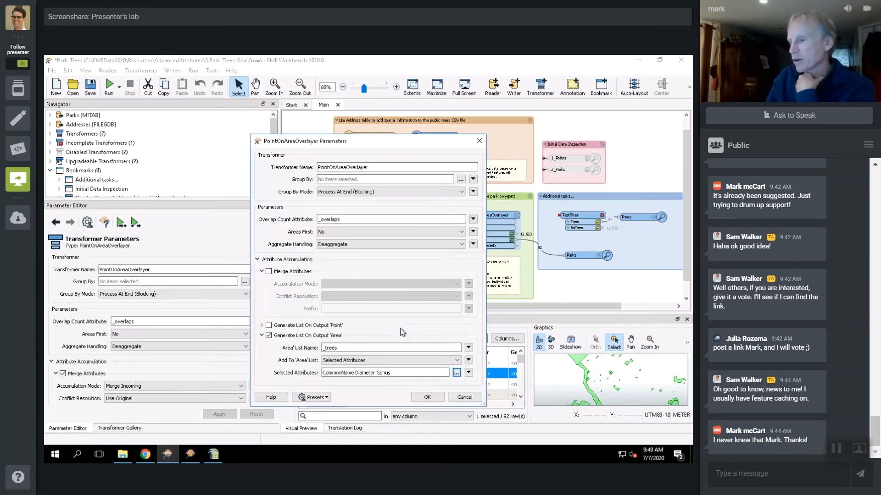
{"action": "left_click", "coordinate": [428, 398]}
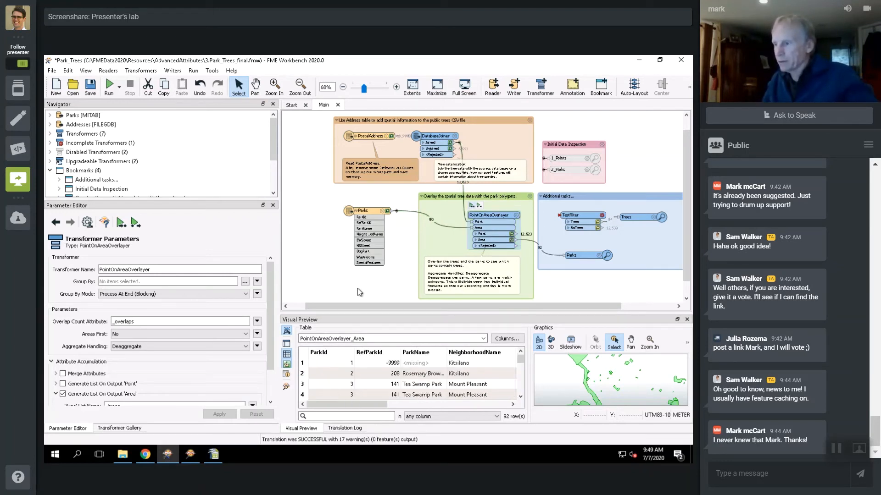
Step: Show the feature information for the second park record of the Area output and look through its attributes for list entries
{"action": "left_click", "coordinate": [339, 378]}
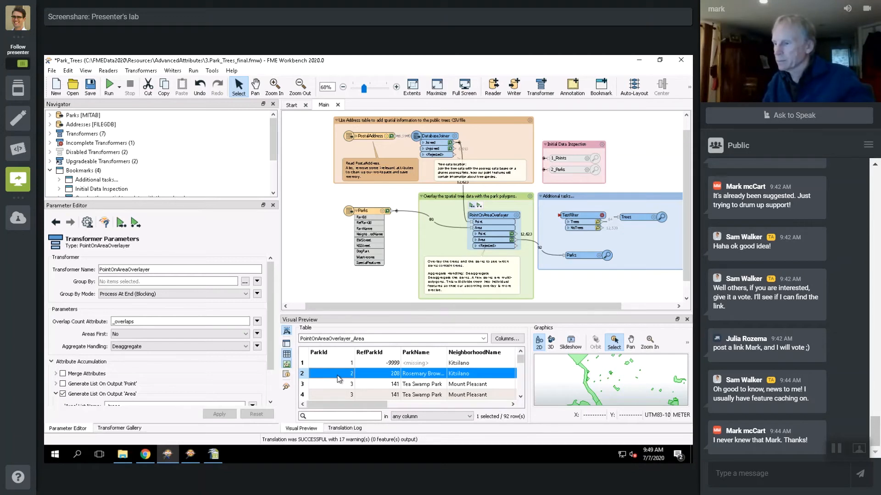
{"action": "double_click", "coordinate": [302, 376]}
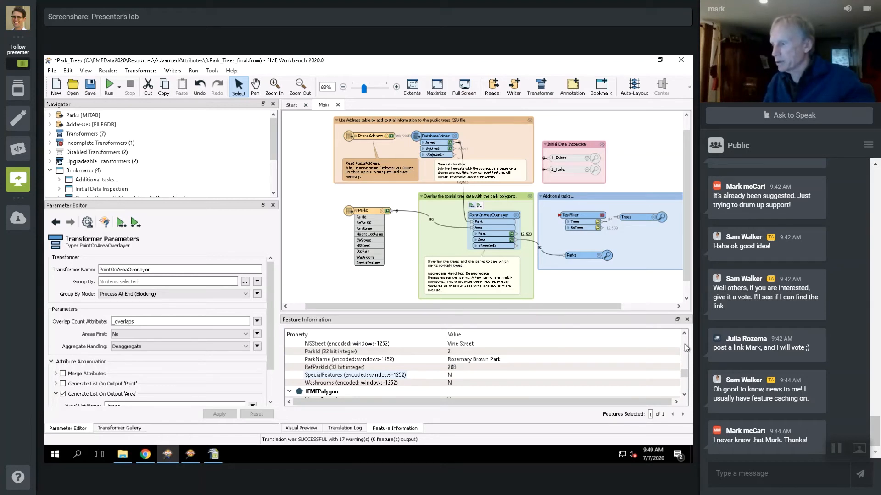
{"action": "scroll", "coordinate": [672, 344], "scroll_direction": "up", "scroll_amount": 3}
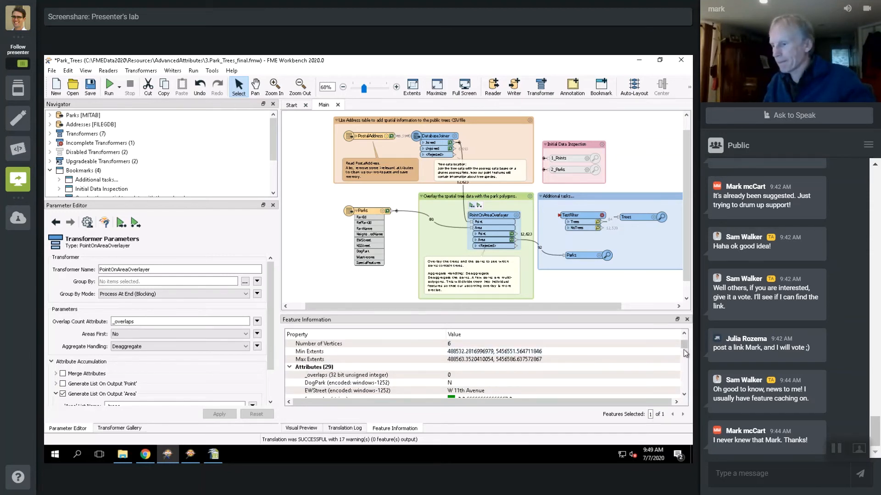
{"action": "left_click", "coordinate": [686, 353]}
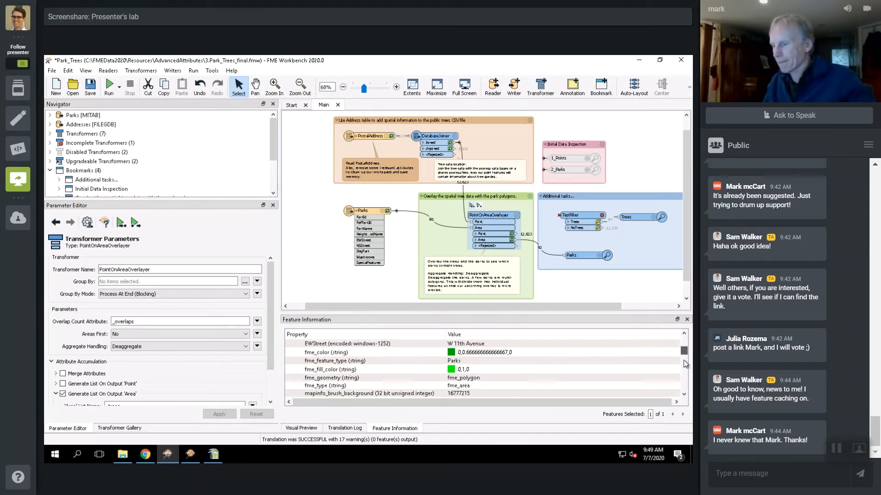
{"action": "left_click", "coordinate": [685, 363]}
{"action": "left_click", "coordinate": [684, 379]}
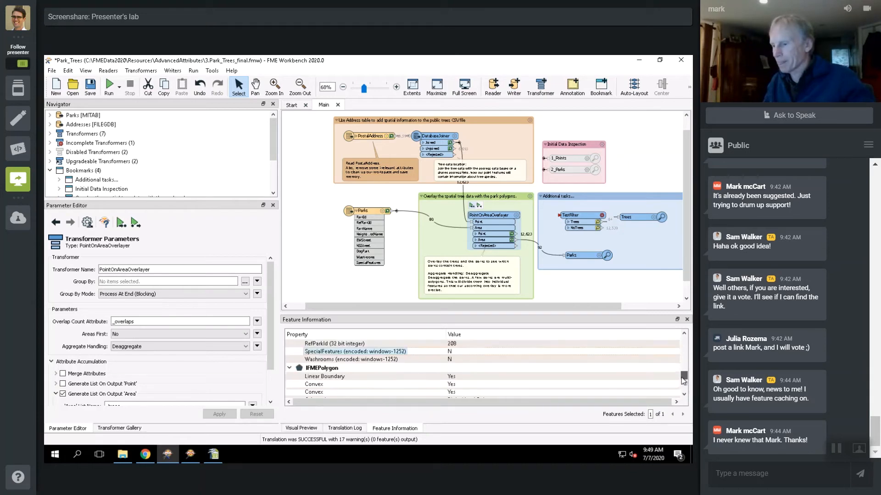
{"action": "scroll", "coordinate": [683, 381], "scroll_direction": "down", "scroll_amount": 1}
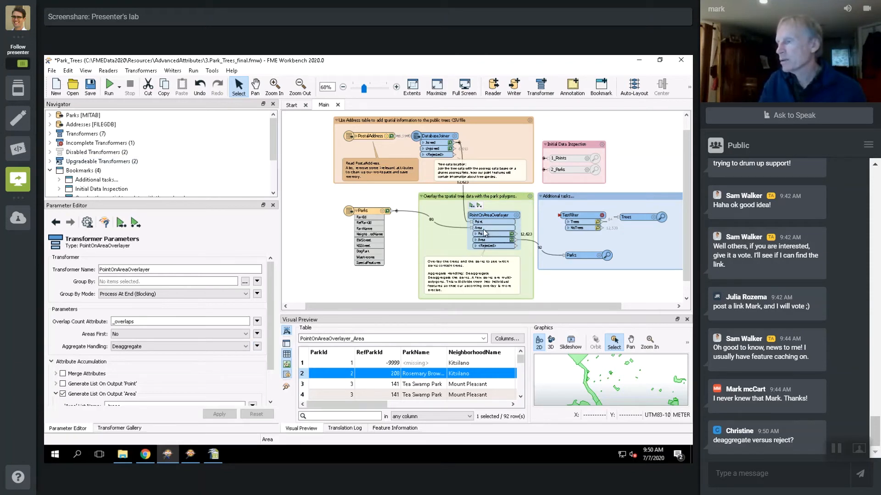
Step: Review the PointOnAreaOverlayer's grouping and 'Area' list parameters and close them without changes
{"action": "left_click", "coordinate": [516, 216]}
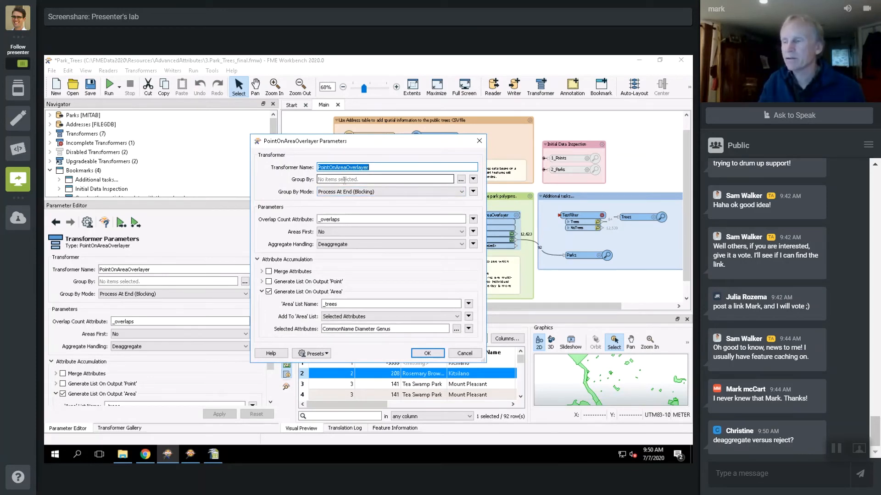
{"action": "left_click", "coordinate": [344, 180]}
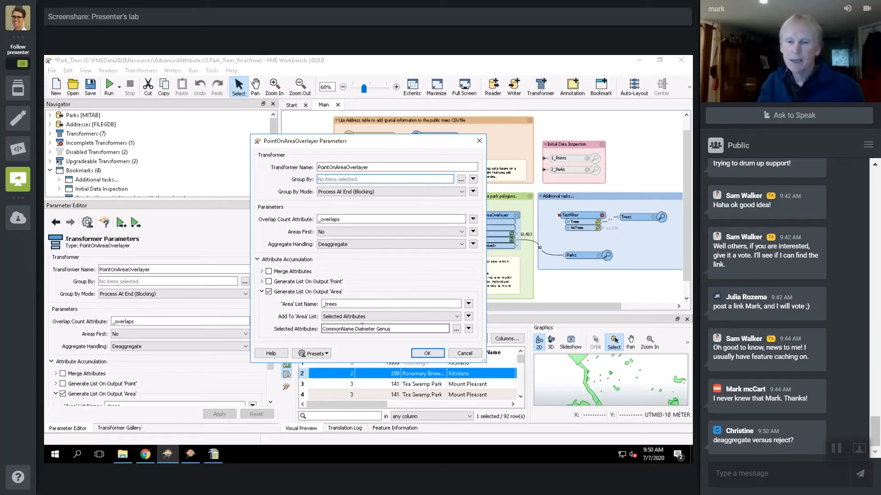
{"action": "left_click", "coordinate": [464, 353]}
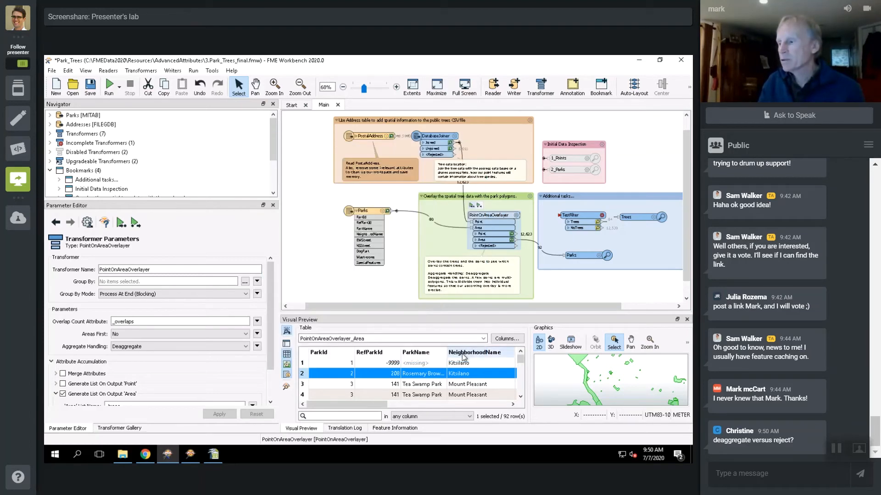
{"action": "left_click", "coordinate": [310, 279]}
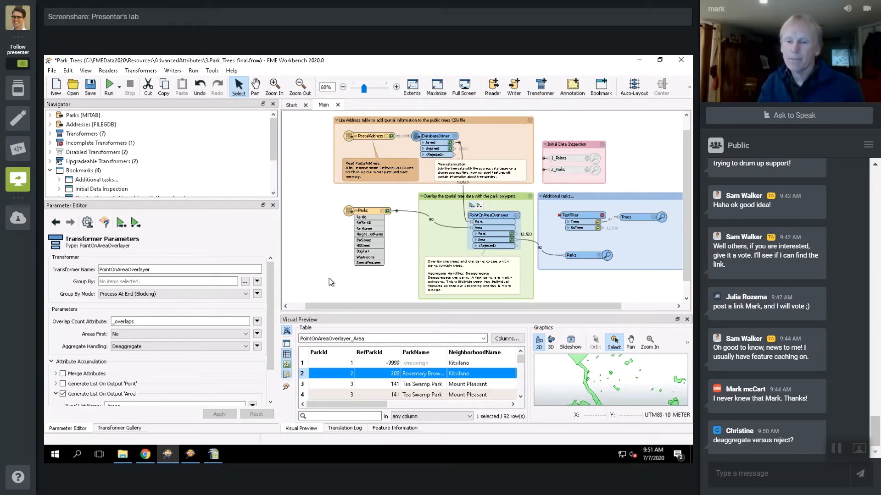
Step: Add a FeatureMerger transformer to the canvas and place it over the Parks reader's attribute list
{"action": "left_click", "coordinate": [331, 282]}
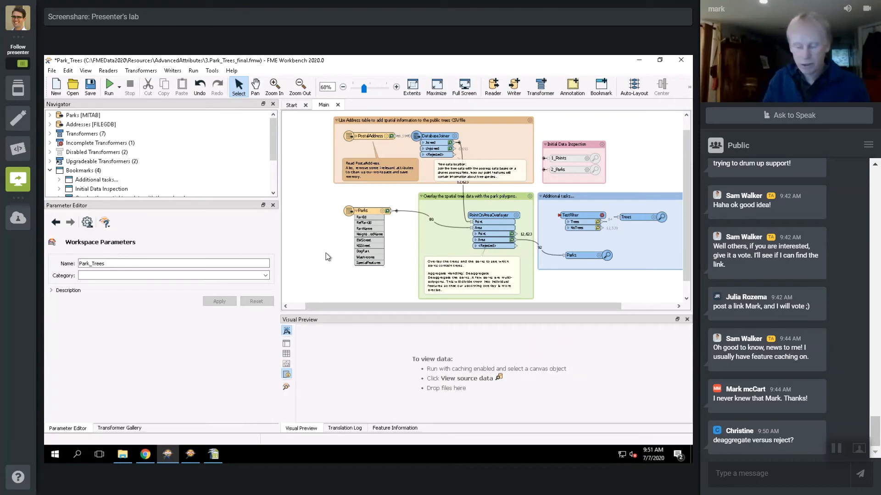
{"action": "type", "text": "featureme"}
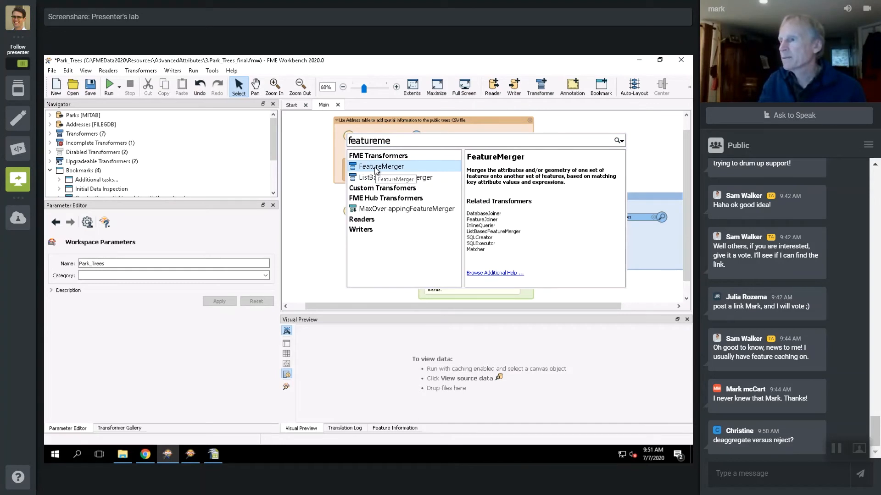
{"action": "left_click", "coordinate": [377, 167]}
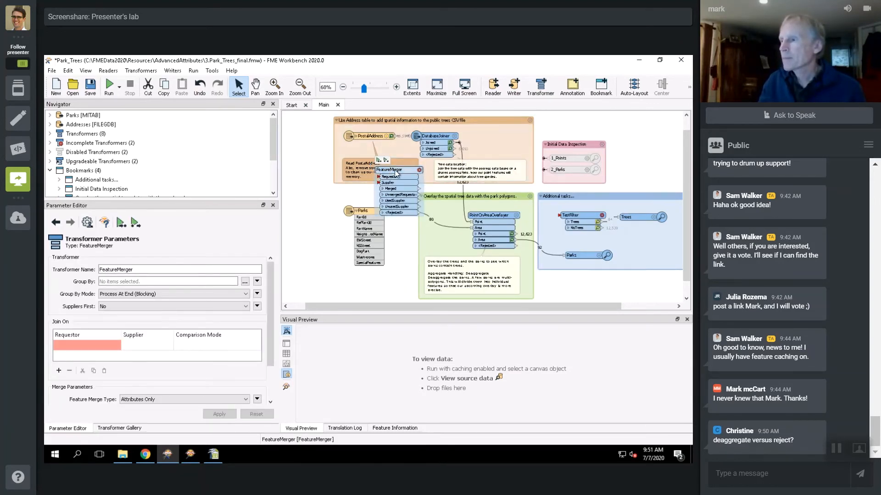
{"action": "left_click_drag", "start_coordinate": [420, 173], "coordinate": [415, 226]}
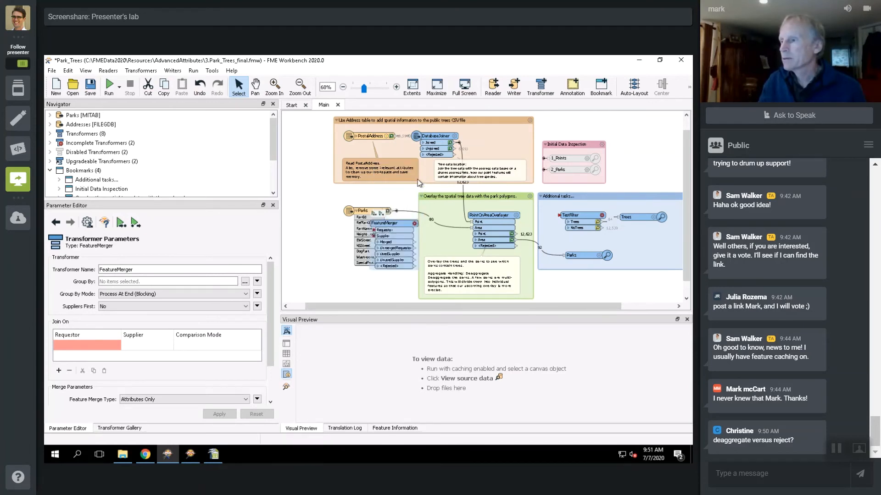
Step: Examine the Generate List options in the FeatureMerger's parameters, cancel the dialog and delete the transformer
{"action": "left_click", "coordinate": [415, 226]}
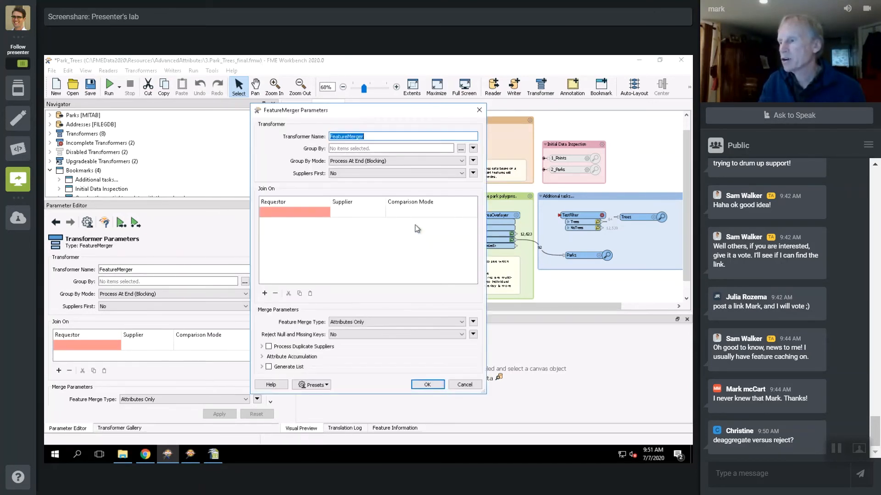
{"action": "left_click", "coordinate": [269, 366]}
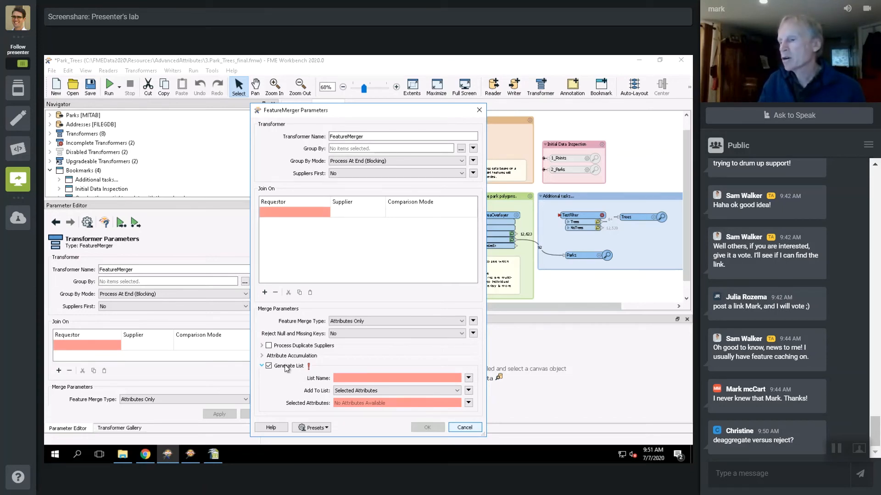
{"action": "left_click", "coordinate": [464, 428]}
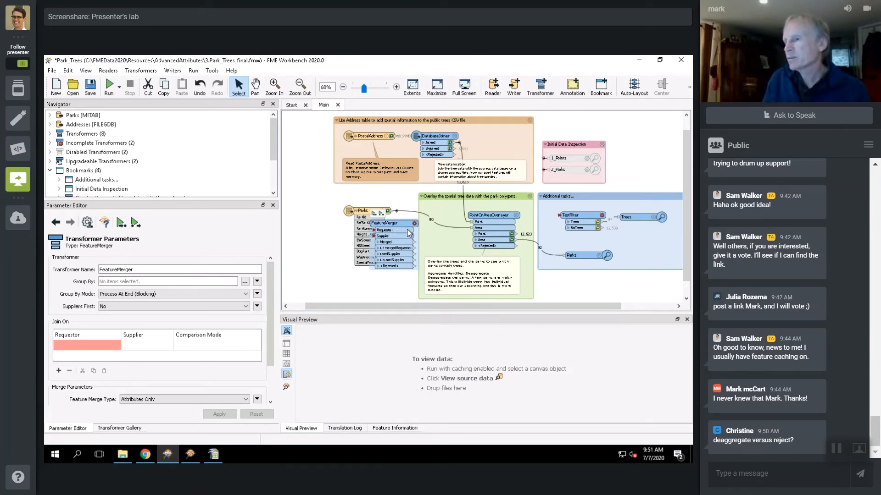
{"action": "key", "text": "Delete"}
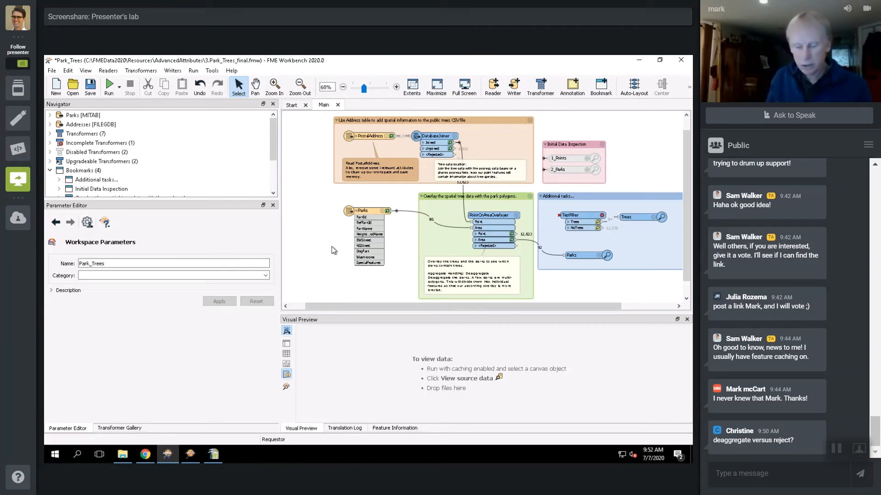
Step: Add a TopologyBuilder transformer to the canvas and place it just left of the Parks reader
{"action": "type", "text": "t"}
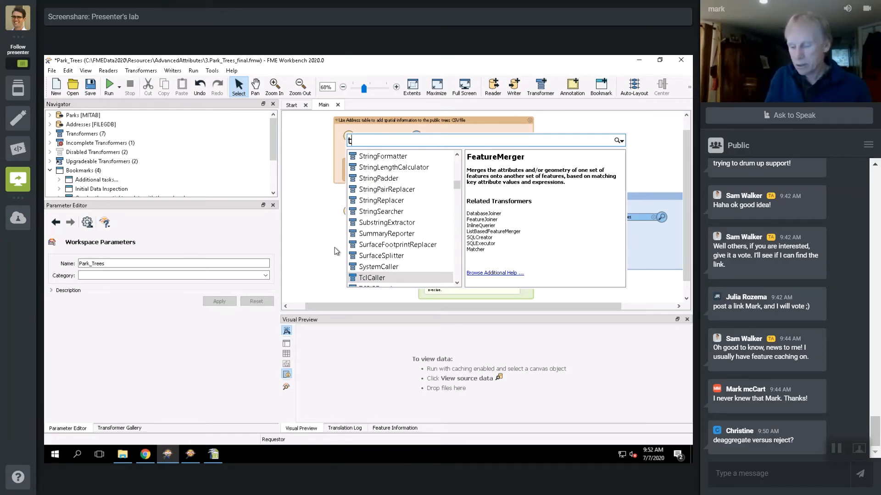
{"action": "type", "text": "oop"}
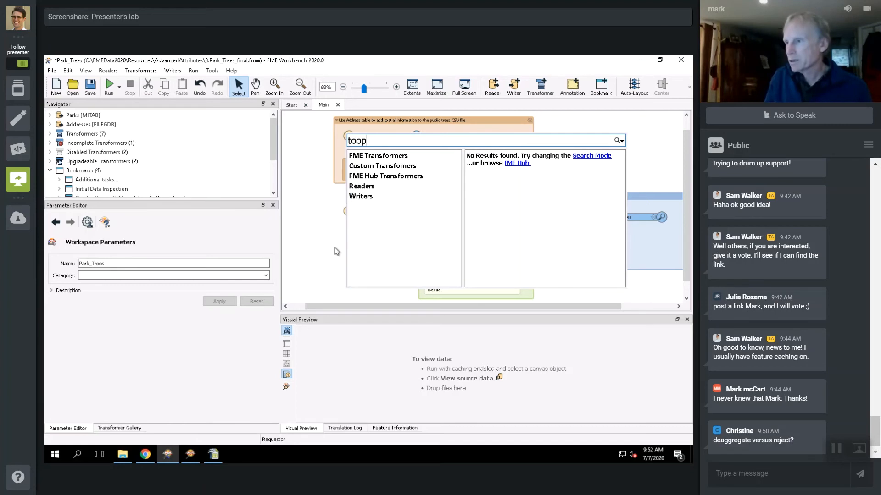
{"action": "key", "text": "BackSpace"}
{"action": "key", "text": "BackSpace"}
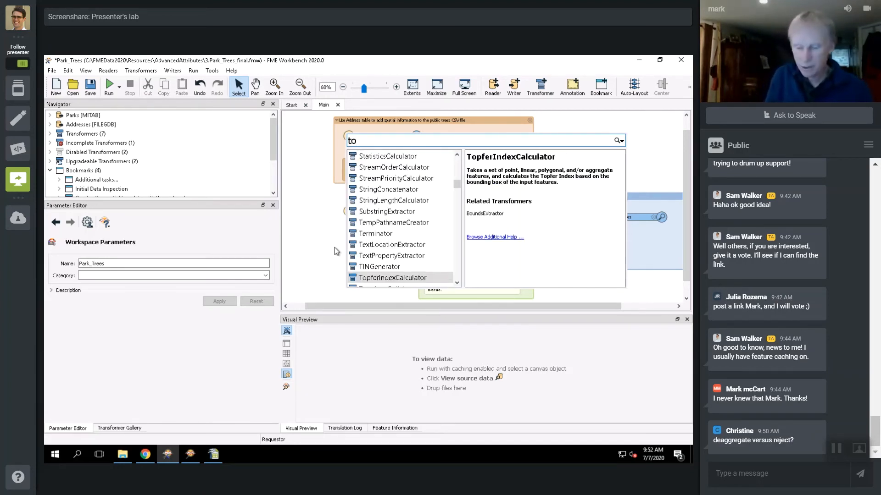
{"action": "type", "text": "pol"}
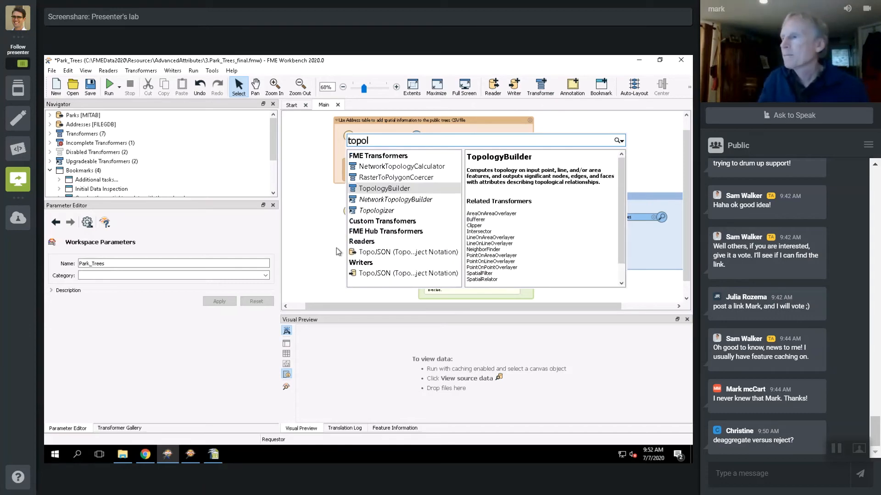
{"action": "double_click", "coordinate": [369, 192]}
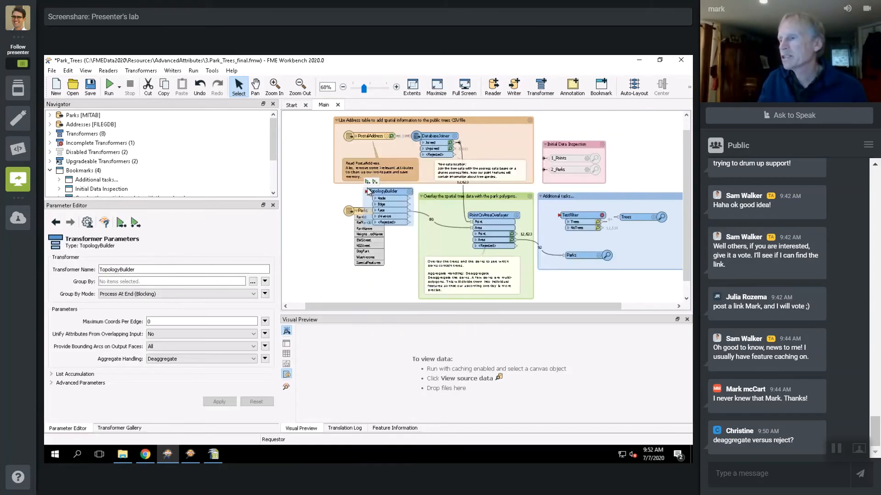
{"action": "left_click", "coordinate": [323, 206]}
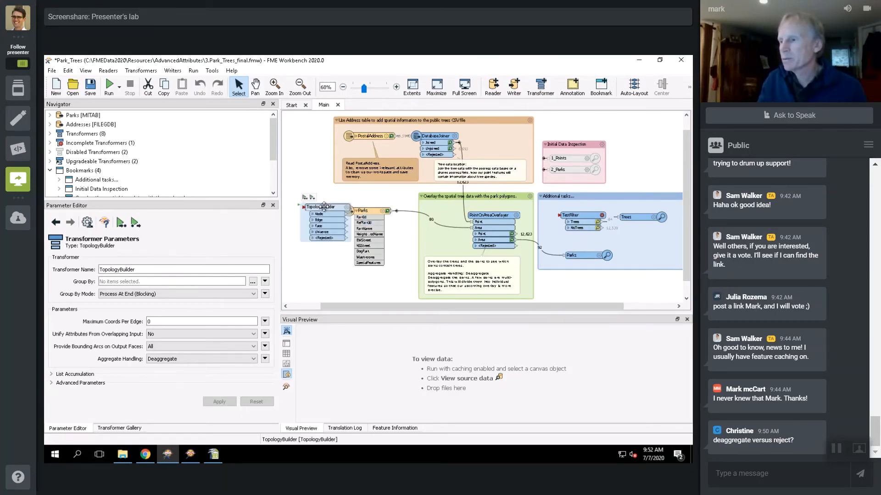
Step: Examine the TopologyBuilder's List Accumulation options for nodes, edges and faces, and cancel the parameters dialog
{"action": "left_click", "coordinate": [347, 208]}
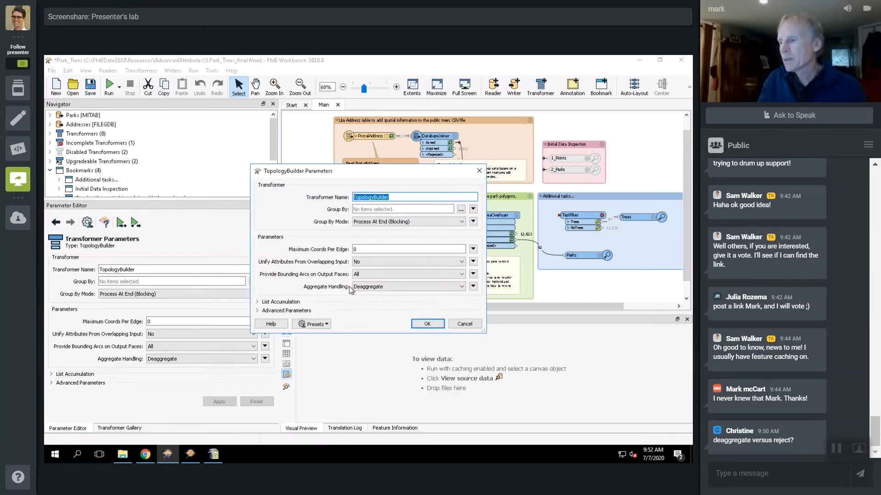
{"action": "left_click", "coordinate": [275, 303]}
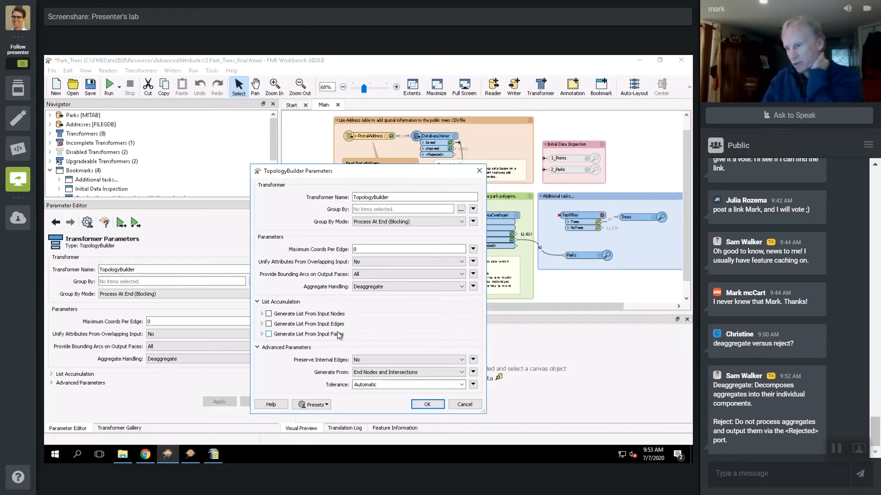
{"action": "left_click", "coordinate": [464, 404]}
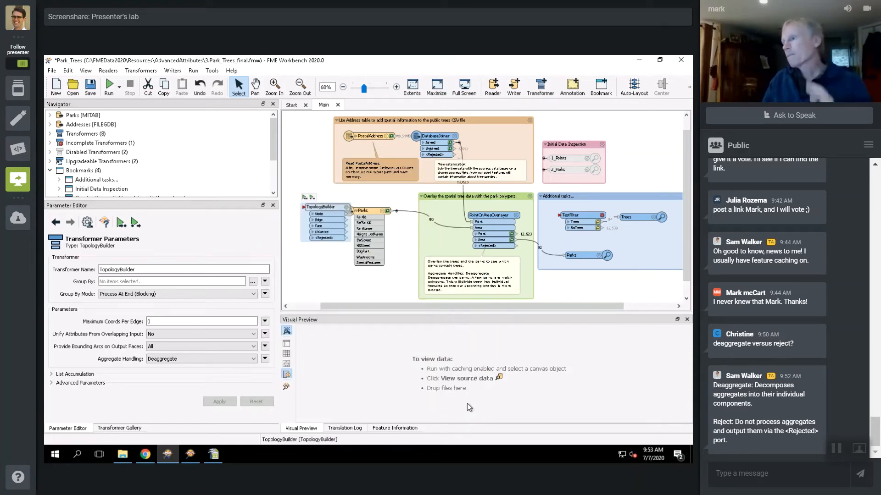
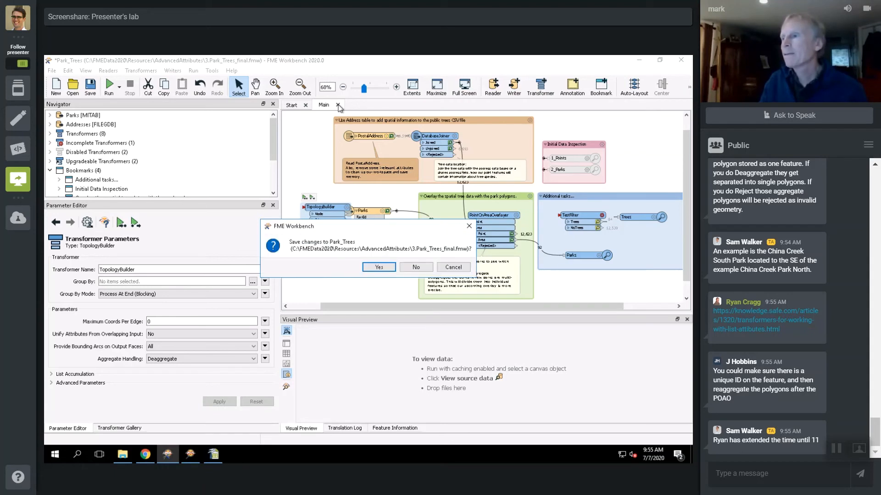
Step: Close the Park_Trees workspace without saving and open 4a.ListExploder.fmw from the AdvancedAttributes folder, accepting the version compatibility warning
{"action": "left_click", "coordinate": [416, 267]}
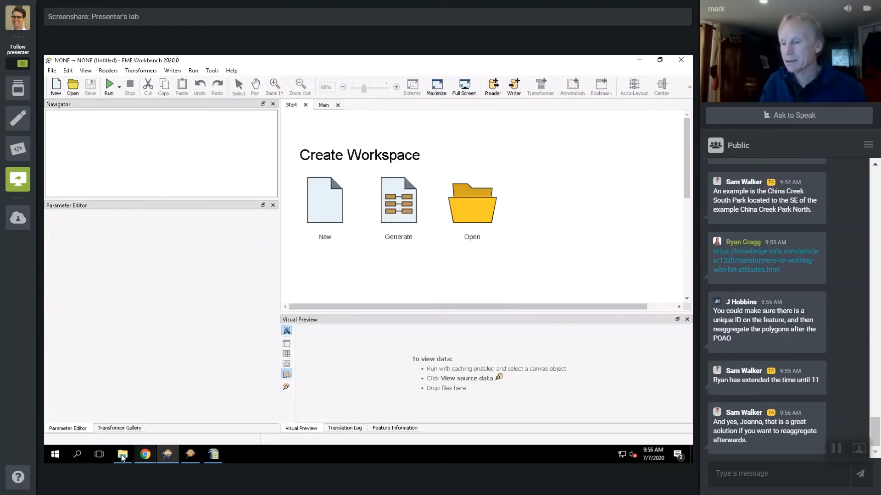
{"action": "left_click", "coordinate": [123, 455]}
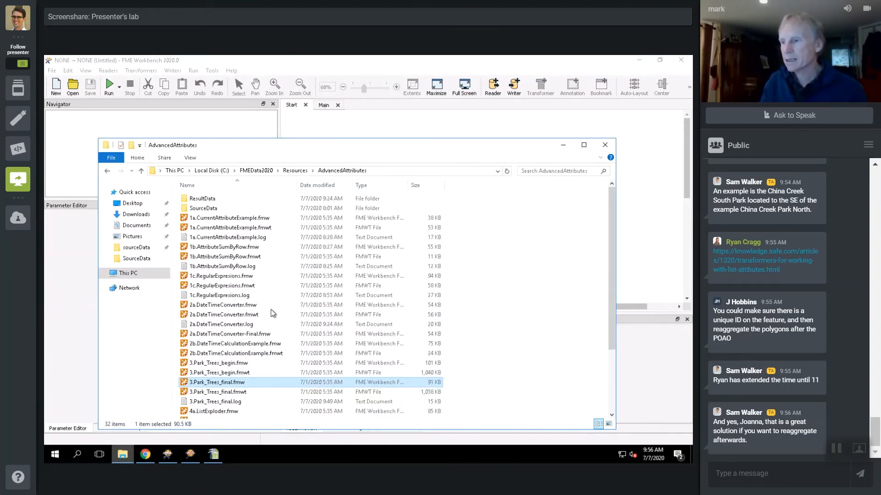
{"action": "scroll", "coordinate": [270, 309], "scroll_direction": "down", "scroll_amount": 1}
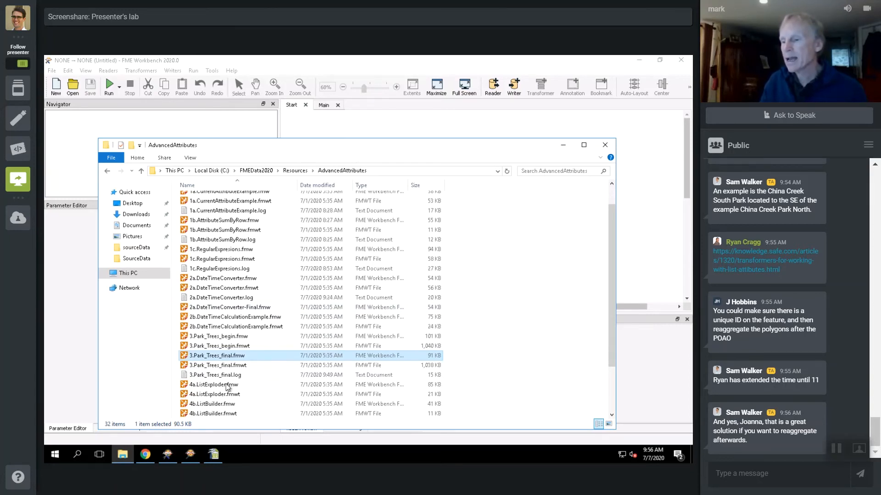
{"action": "left_click", "coordinate": [206, 385]}
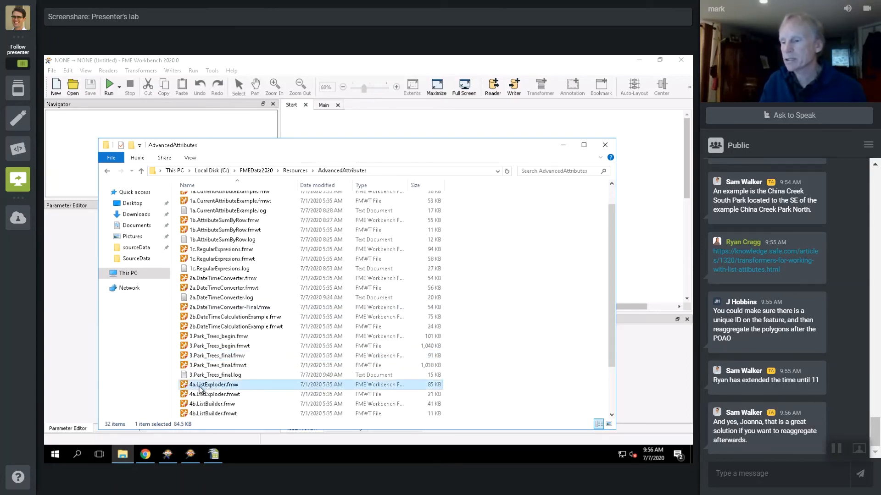
{"action": "left_click_drag", "start_coordinate": [206, 388], "coordinate": [458, 135]}
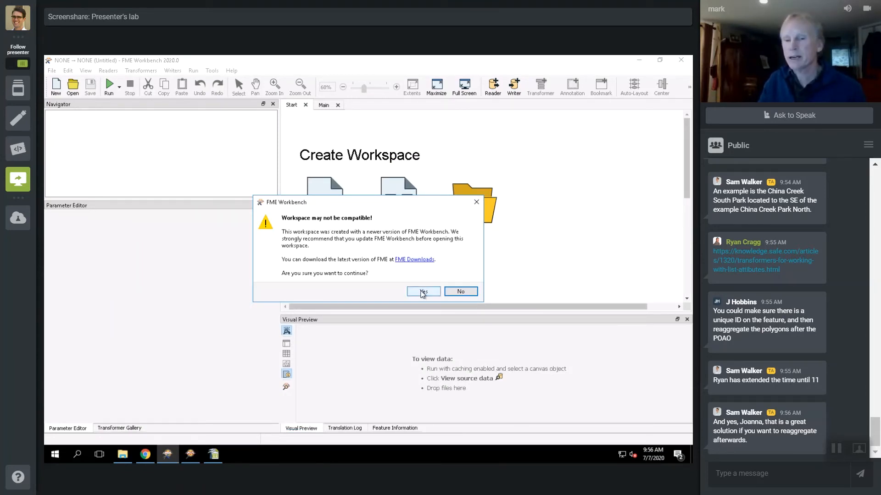
{"action": "left_click", "coordinate": [422, 292]}
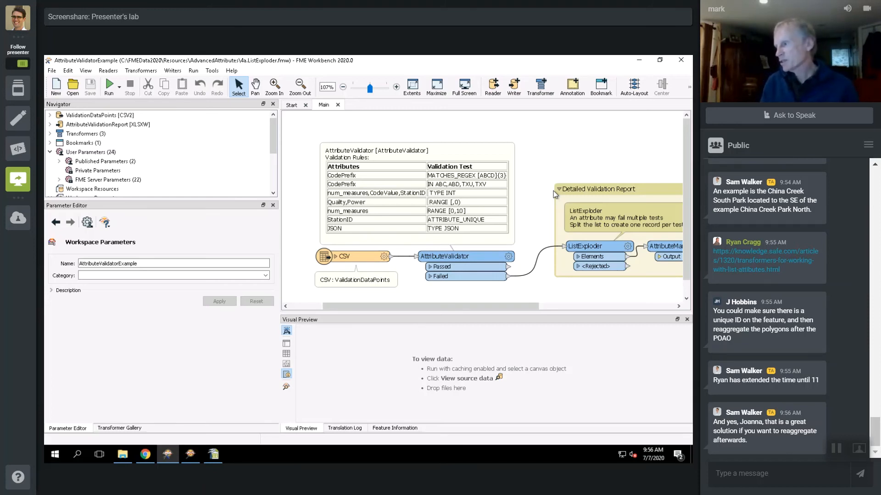
Step: Run the AttributeValidatorExample workspace to record feature caches at every stage
{"action": "left_click", "coordinate": [115, 91]}
{"action": "left_click", "coordinate": [454, 288]}
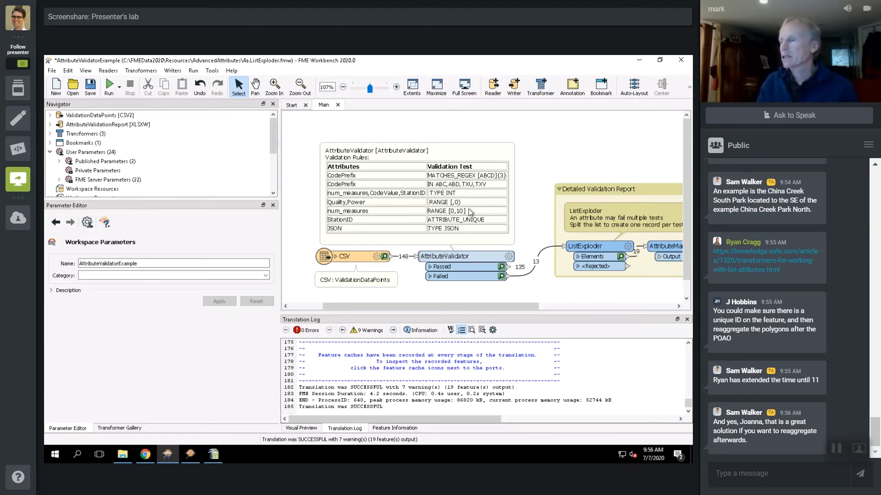
Step: Review the AttributeValidator's validation rules in its parameters dialog and close it without changes
{"action": "left_click", "coordinate": [509, 259]}
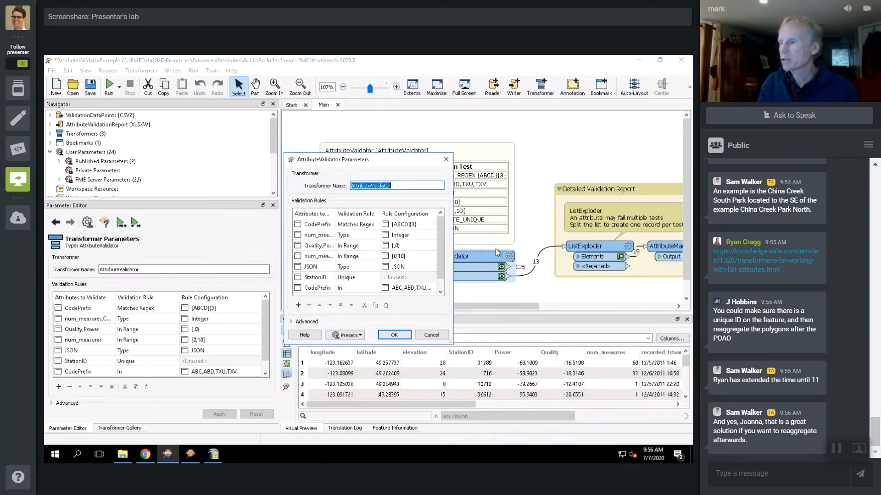
{"action": "left_click_drag", "start_coordinate": [453, 245], "coordinate": [501, 245]}
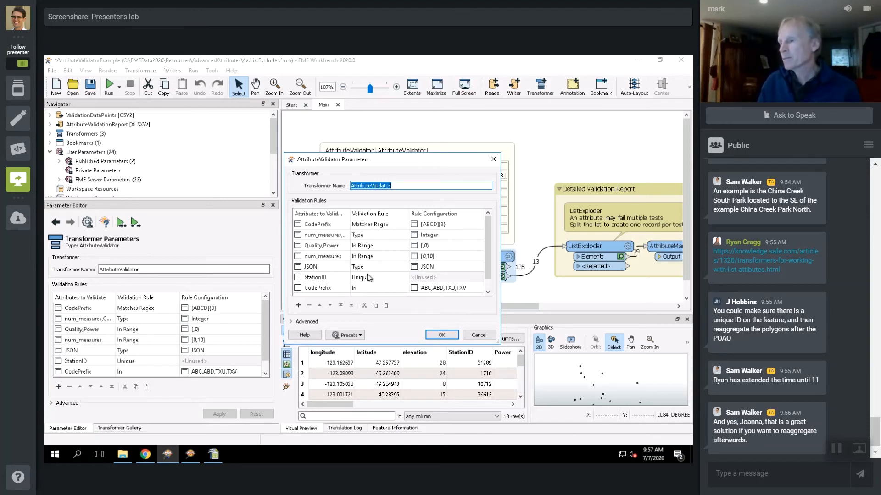
{"action": "left_click", "coordinate": [479, 339]}
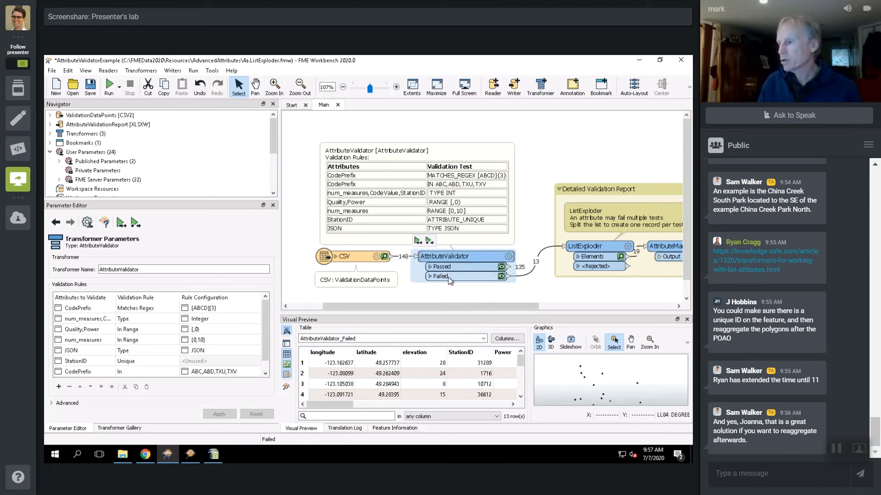
{"action": "mouse_move", "coordinate": [510, 260]}
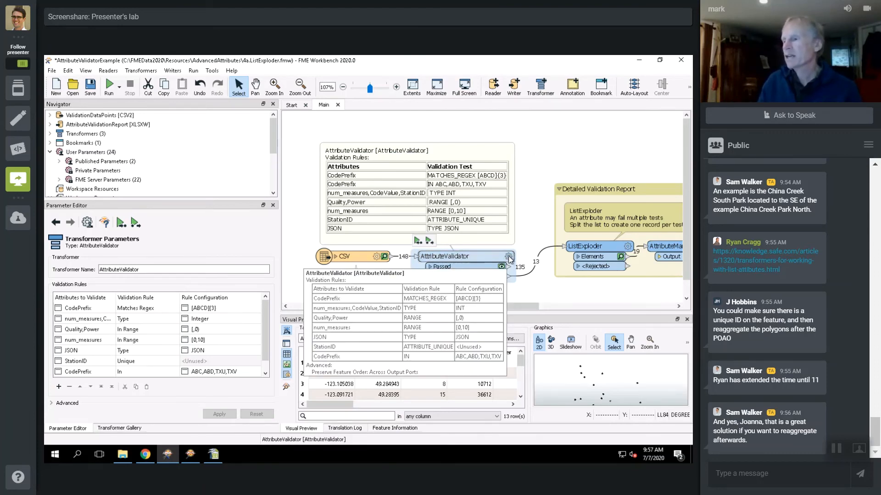
{"action": "left_click", "coordinate": [509, 259]}
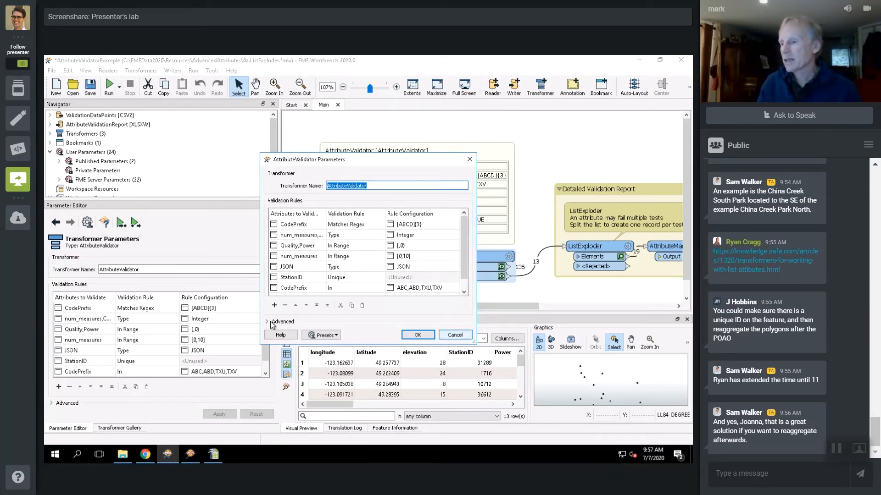
{"action": "left_click", "coordinate": [455, 335]}
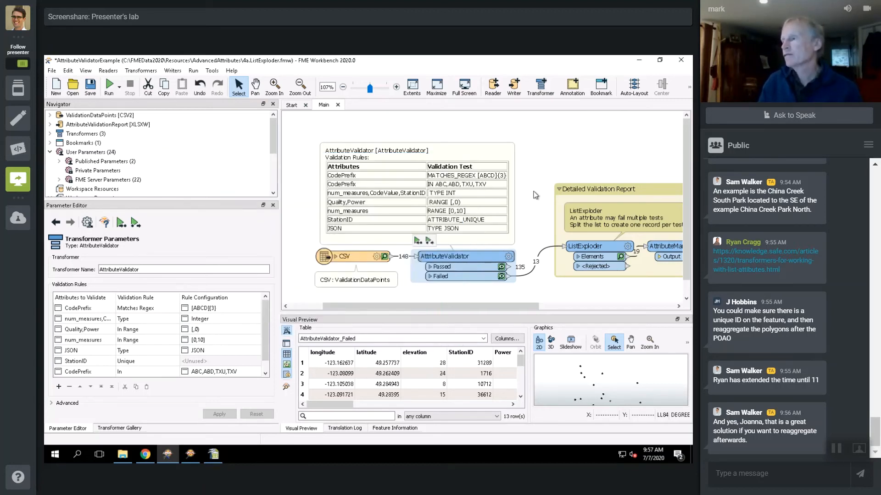
Step: Inspect the AttributeValidator's failed features, sort them by csv_line_number and select the record for line 102
{"action": "left_click", "coordinate": [501, 277]}
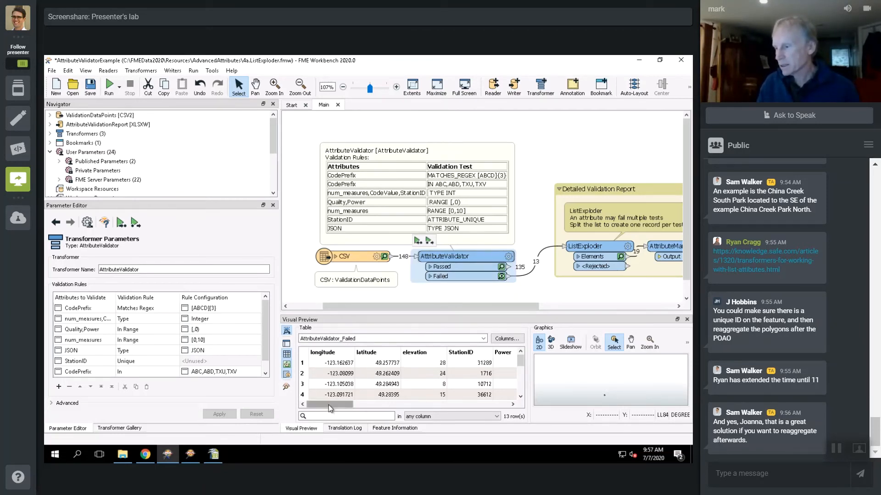
{"action": "left_click", "coordinate": [366, 403]}
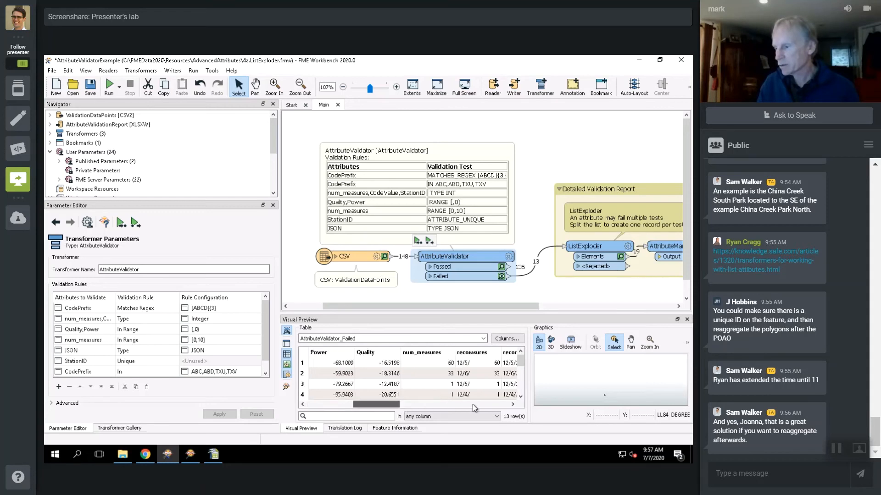
{"action": "left_click", "coordinate": [502, 404]}
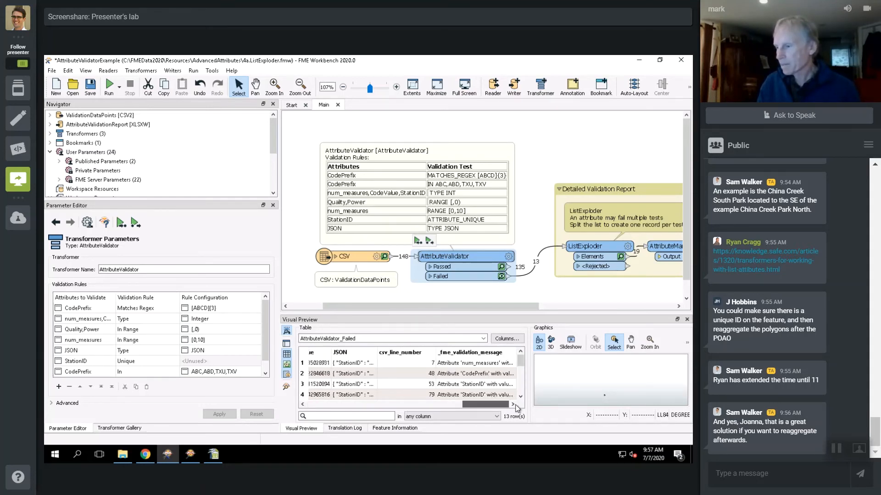
{"action": "left_click_drag", "start_coordinate": [521, 361], "coordinate": [522, 364]}
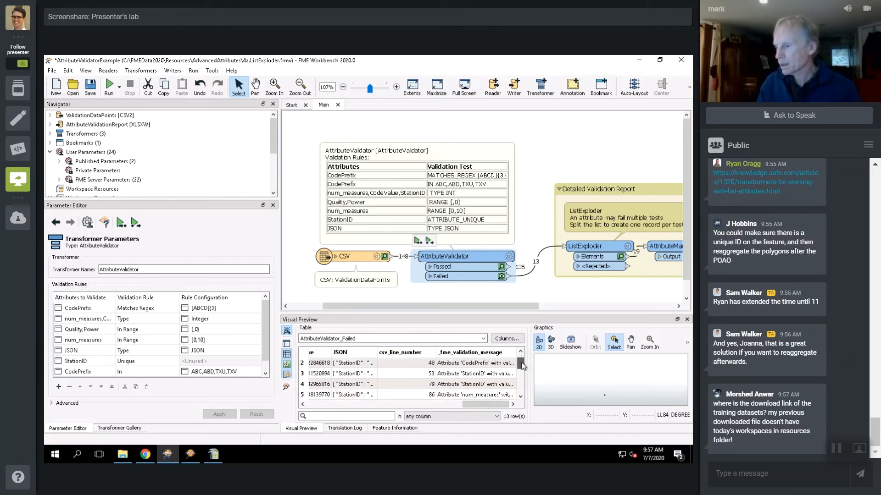
{"action": "left_click", "coordinate": [408, 353]}
{"action": "left_click_drag", "start_coordinate": [521, 365], "coordinate": [522, 377]}
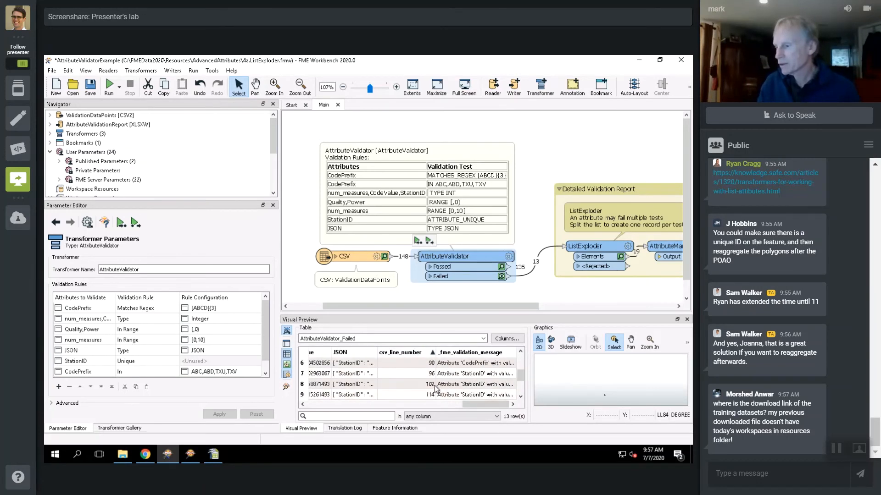
{"action": "left_click", "coordinate": [410, 385]}
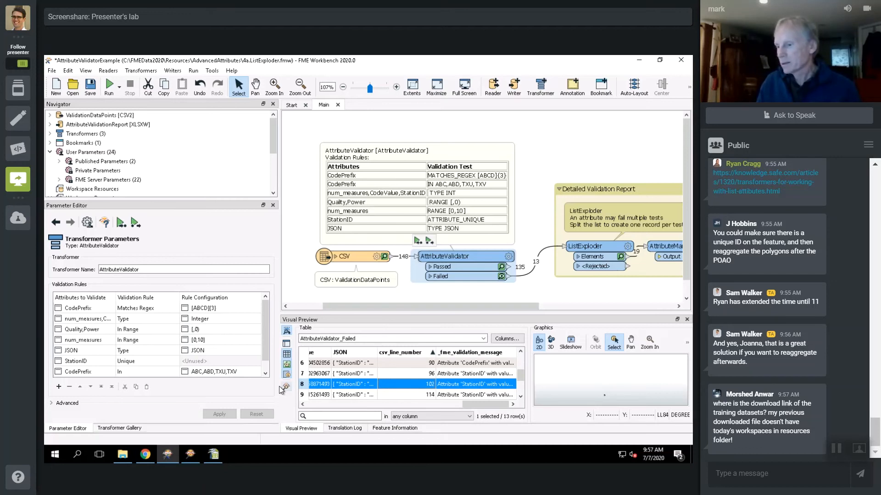
Step: Display the feature information for the selected failed record and examine its _fme_validation_message_list attribute
{"action": "left_click", "coordinate": [287, 375]}
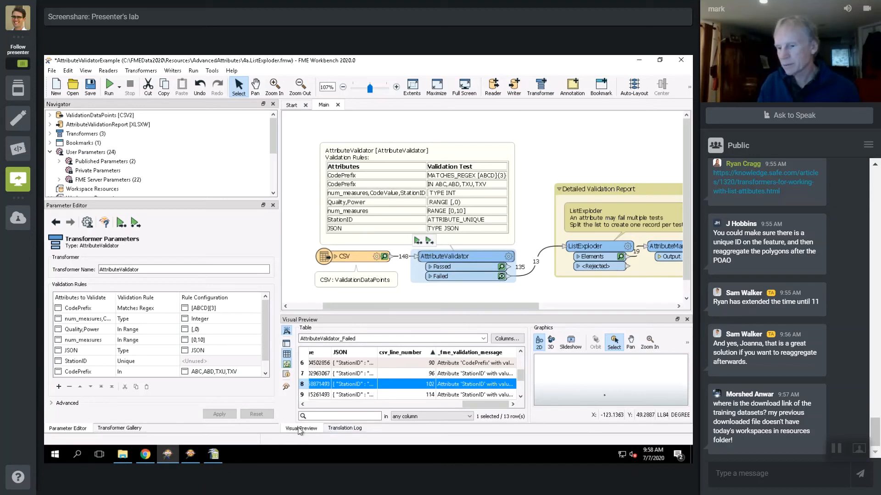
{"action": "left_click", "coordinate": [286, 375]}
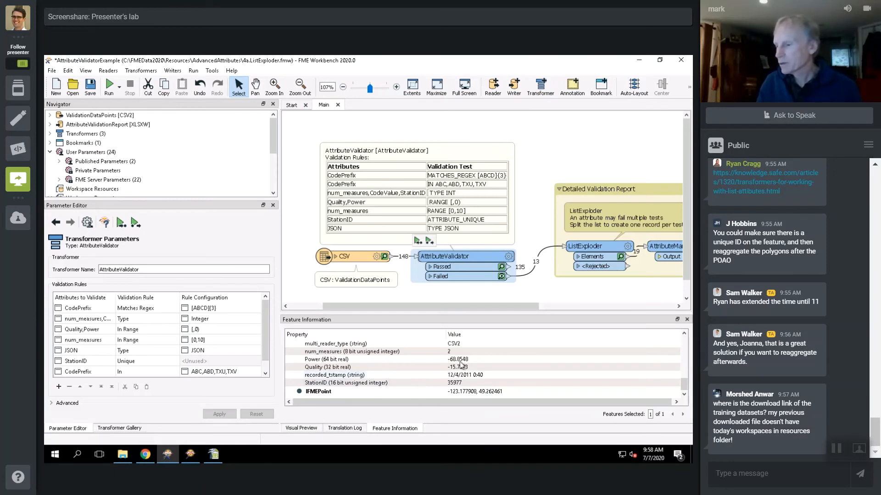
{"action": "scroll", "coordinate": [476, 359], "scroll_direction": "up", "scroll_amount": 5}
{"action": "scroll", "coordinate": [500, 365], "scroll_direction": "up", "scroll_amount": 4}
{"action": "scroll", "coordinate": [513, 364], "scroll_direction": "down", "scroll_amount": 1}
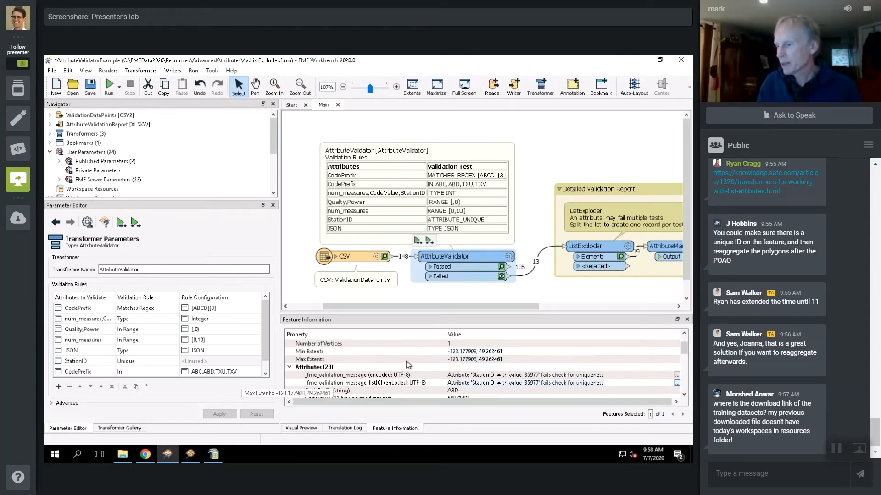
{"action": "scroll", "coordinate": [409, 365], "scroll_direction": "down", "scroll_amount": 1}
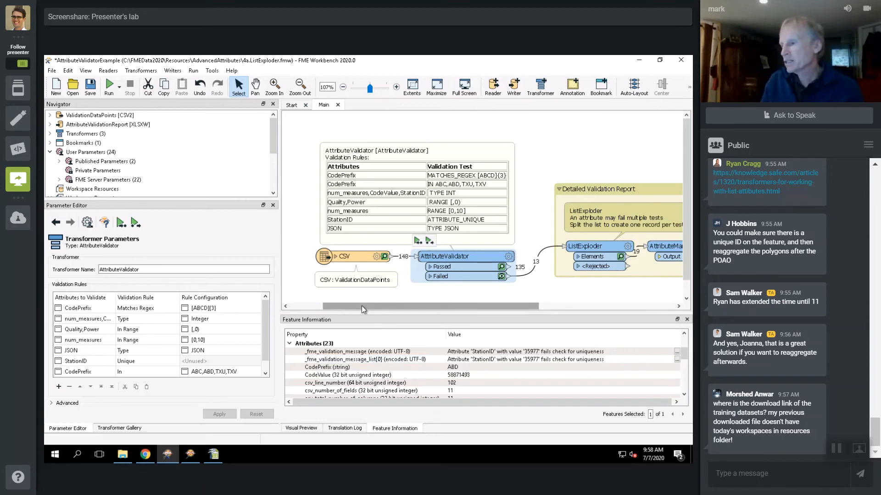
{"action": "left_click_drag", "start_coordinate": [362, 306], "coordinate": [395, 306]}
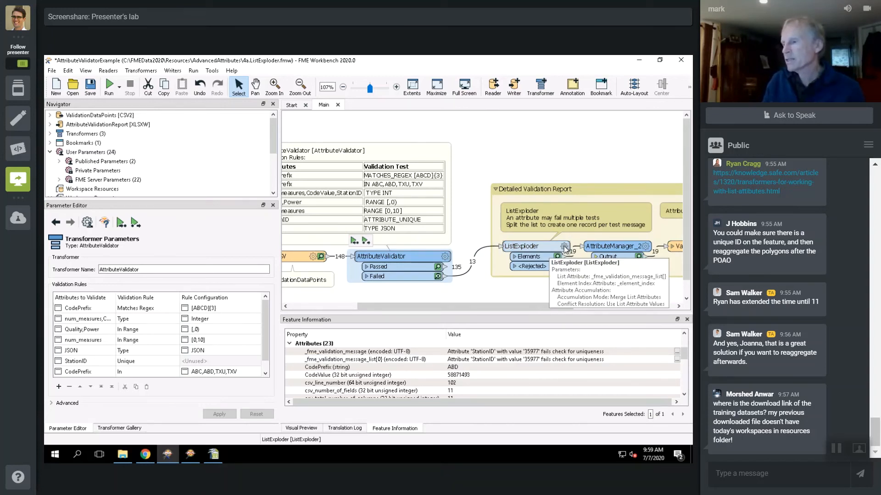
{"action": "left_click", "coordinate": [339, 360]}
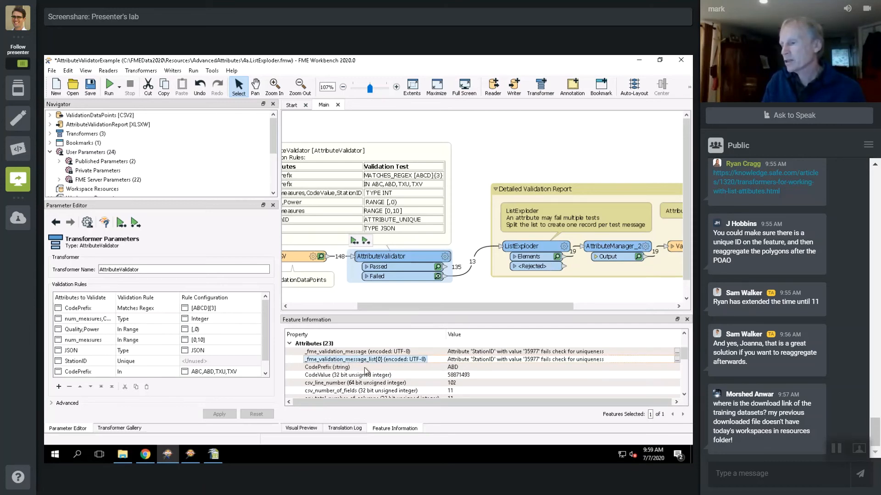
Step: Review the ListExploder's list attribute and conflict resolution options, then cancel the parameters dialog
{"action": "left_click", "coordinate": [565, 248]}
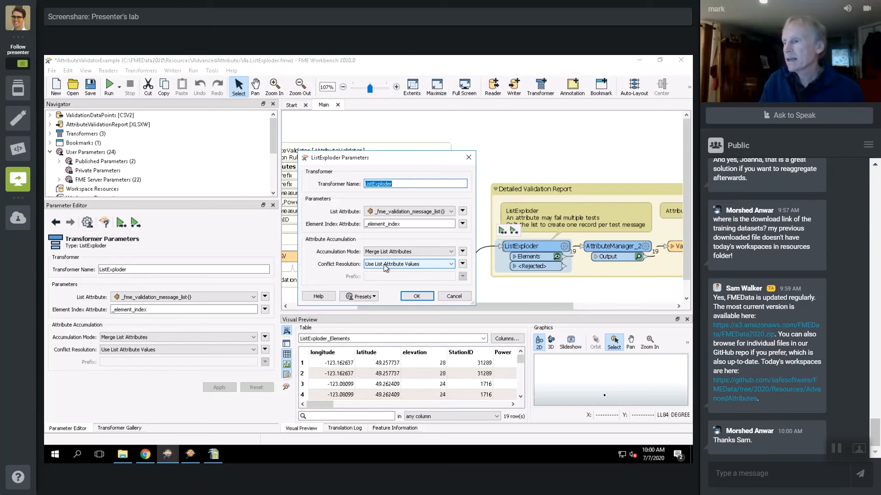
{"action": "left_click", "coordinate": [384, 264]}
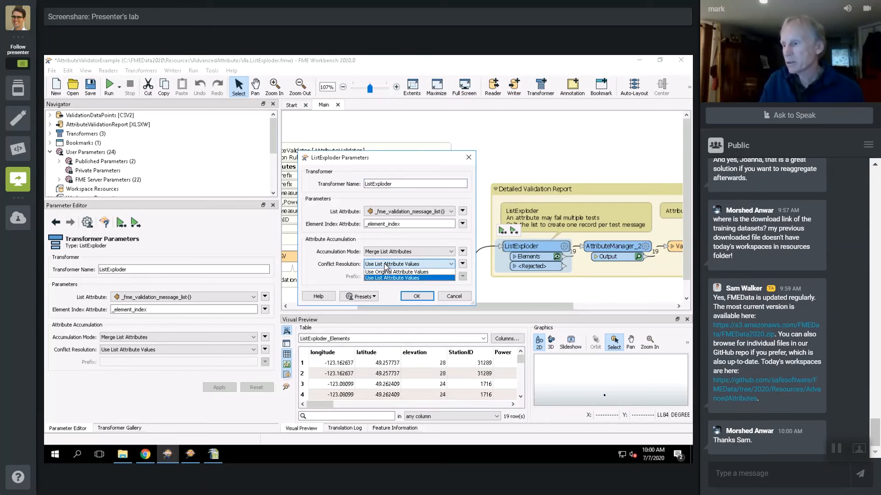
{"action": "left_click", "coordinate": [387, 278]}
{"action": "left_click", "coordinate": [455, 297]}
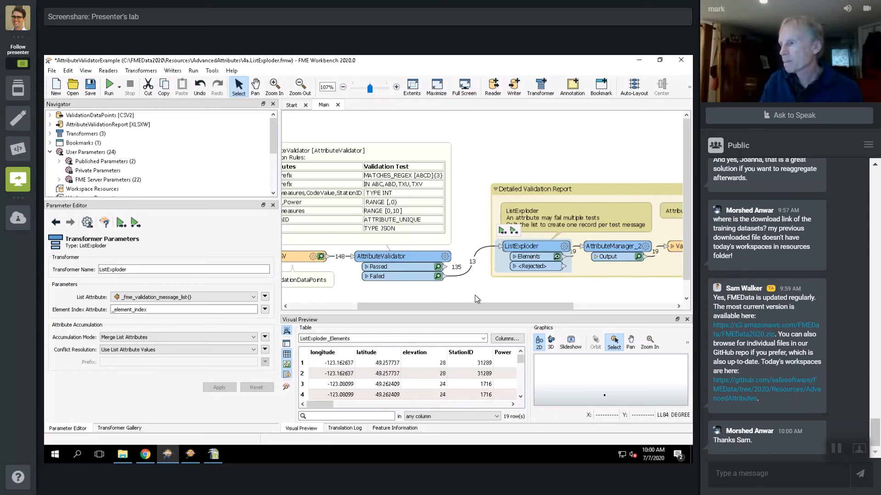
Step: Select the second ListExploder output record and examine its validation message and _element_index columns alongside the Detailed Validation Report section
{"action": "left_click", "coordinate": [376, 373]}
{"action": "left_click_drag", "start_coordinate": [320, 404], "coordinate": [468, 407]}
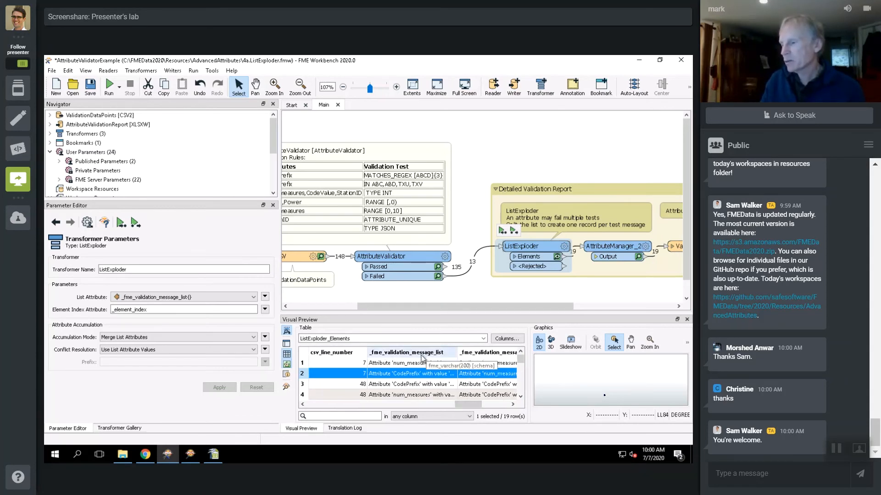
{"action": "left_click_drag", "start_coordinate": [477, 404], "coordinate": [484, 405]}
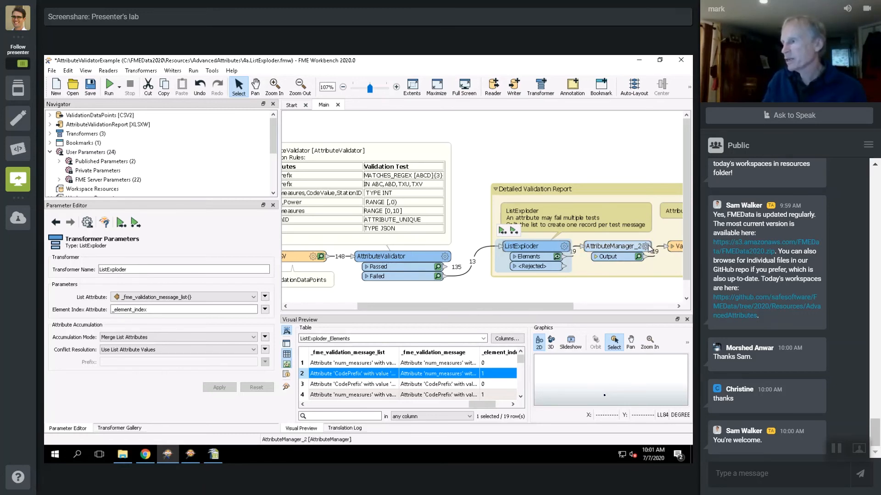
{"action": "left_click_drag", "start_coordinate": [545, 303], "coordinate": [610, 301]}
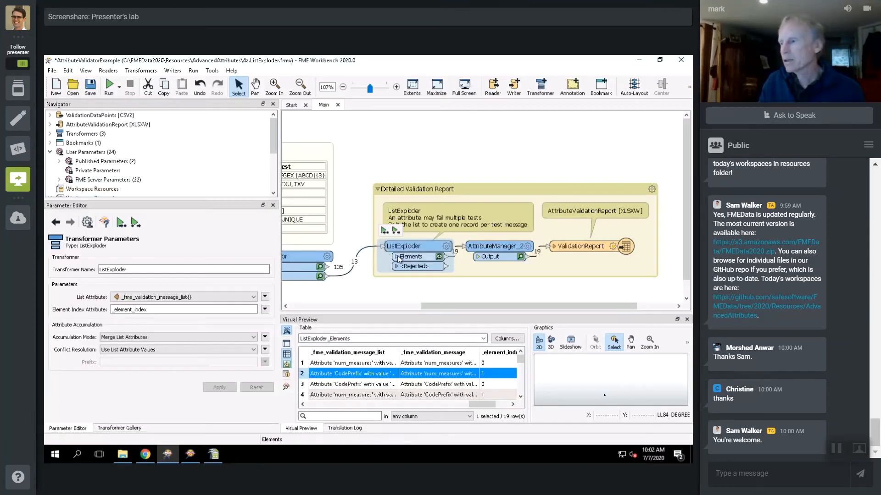
Step: Close the ListExploder workspace without saving and open 4b.ListBuilder.fmw from the AdvancedAttributes folder, accepting the version compatibility warning
{"action": "left_click", "coordinate": [338, 106]}
{"action": "left_click", "coordinate": [411, 268]}
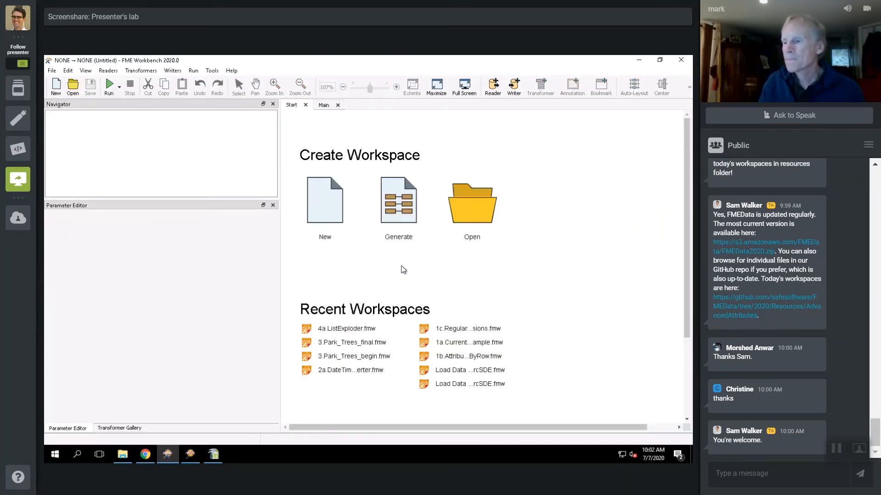
{"action": "left_click", "coordinate": [123, 454]}
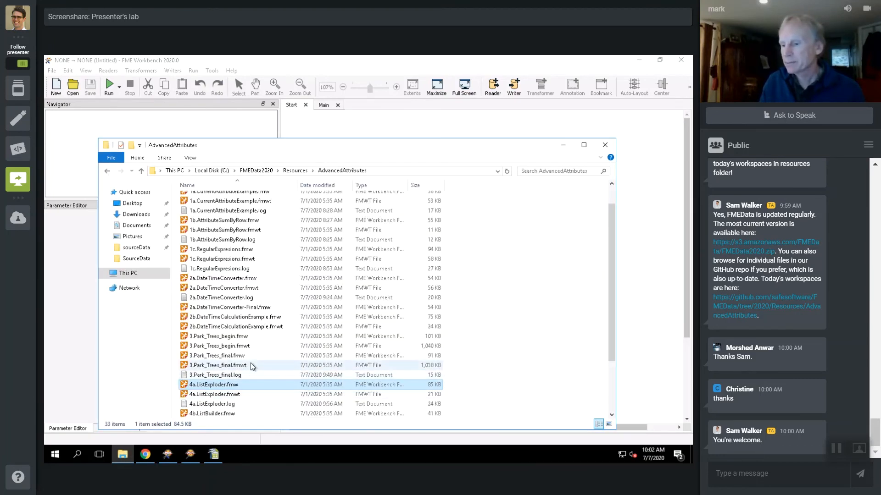
{"action": "scroll", "coordinate": [251, 362], "scroll_direction": "down", "scroll_amount": 1}
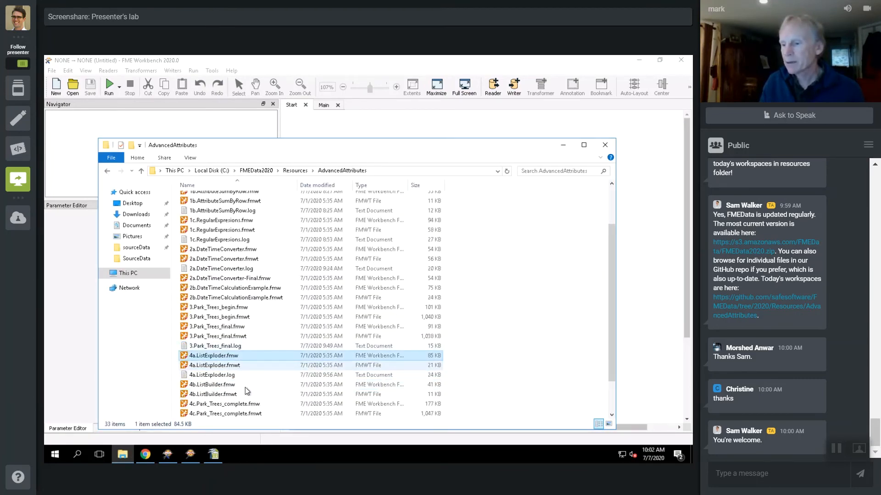
{"action": "left_click", "coordinate": [228, 386]}
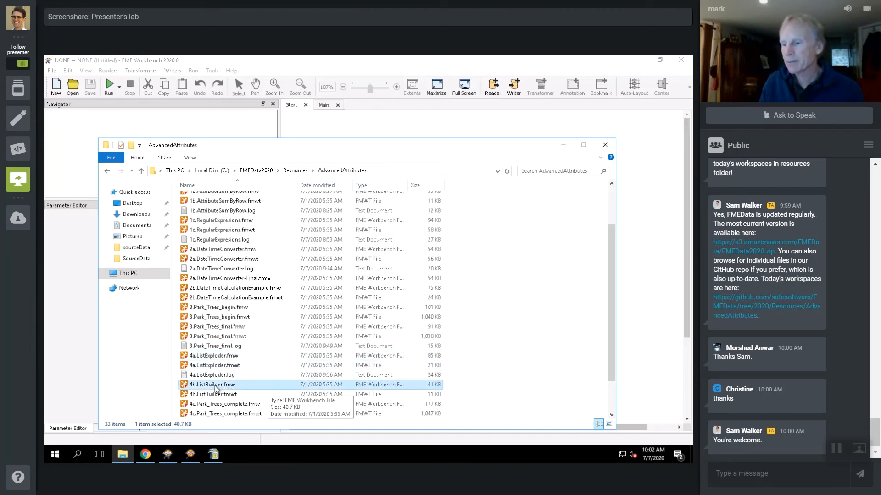
{"action": "left_click_drag", "start_coordinate": [199, 387], "coordinate": [369, 128]}
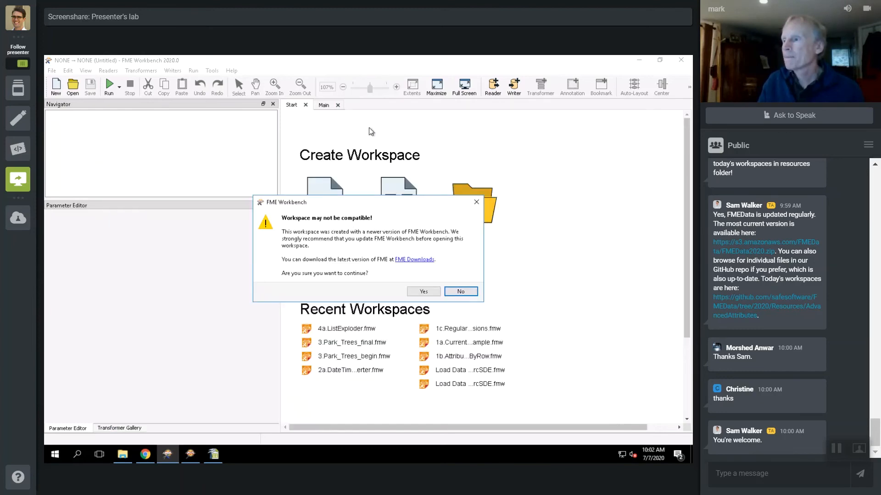
{"action": "left_click", "coordinate": [424, 291]}
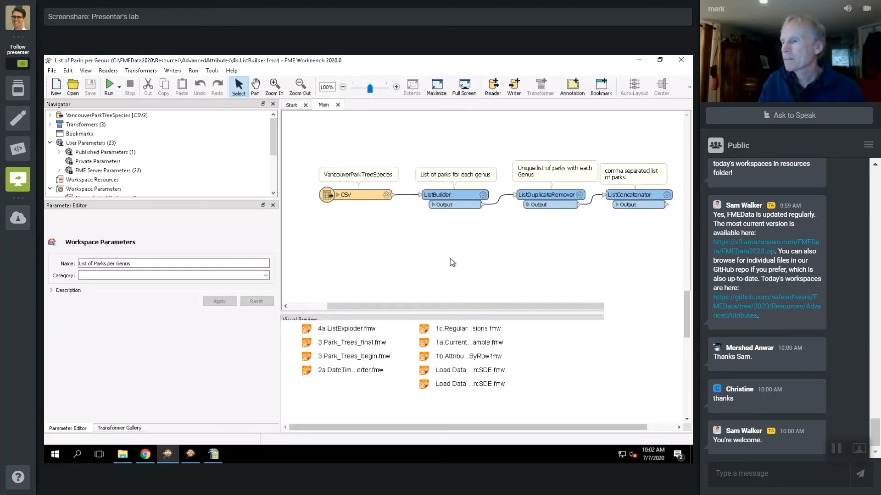
Step: Run the List of Parks per Genus workspace with the preset VancouverParkTreeSpecies.csv source file
{"action": "left_click", "coordinate": [110, 84]}
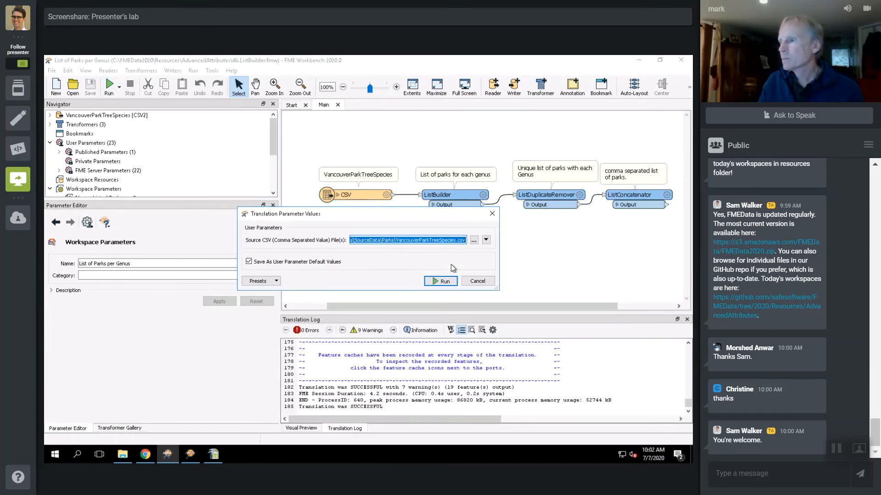
{"action": "left_click", "coordinate": [445, 282]}
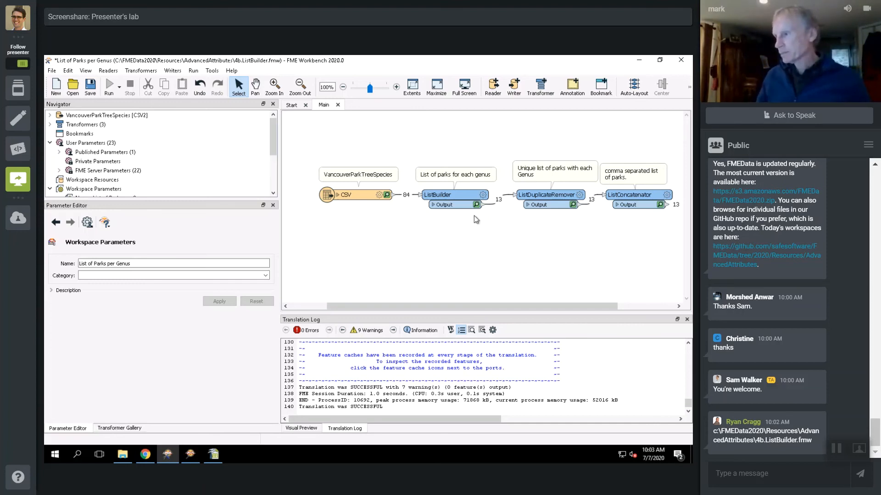
Step: Review the ListBuilder's parameters and its available Group By attributes, then cancel without changing anything
{"action": "left_click", "coordinate": [482, 196]}
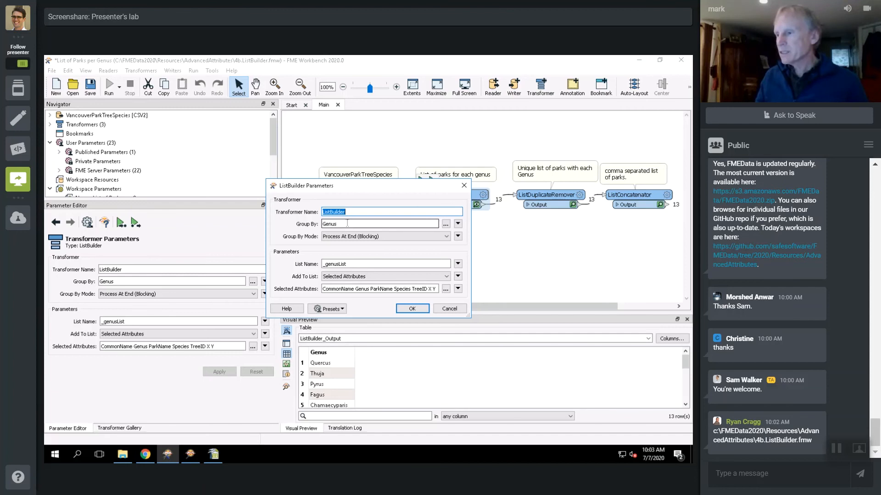
{"action": "key", "text": "Tab"}
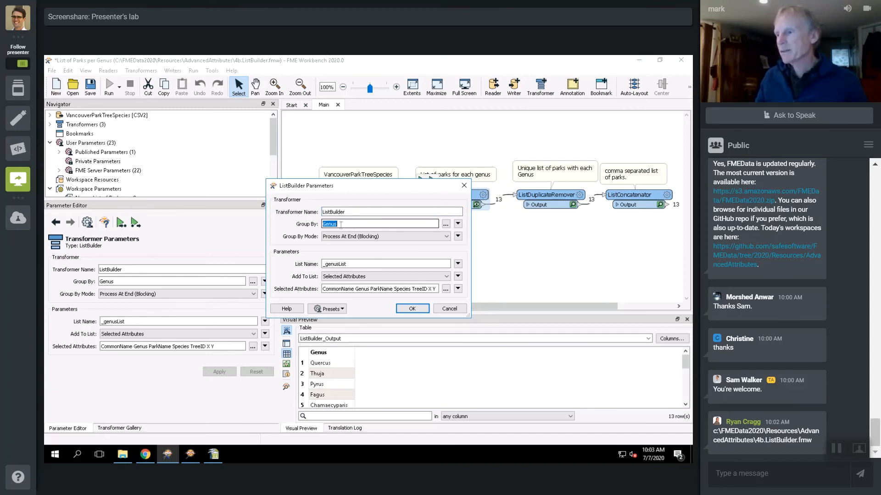
{"action": "left_click", "coordinate": [341, 225]}
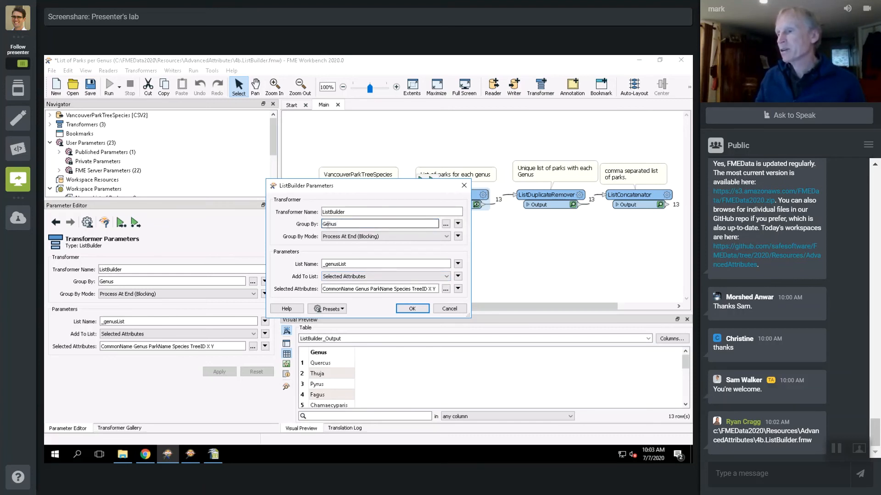
{"action": "left_click", "coordinate": [446, 224]}
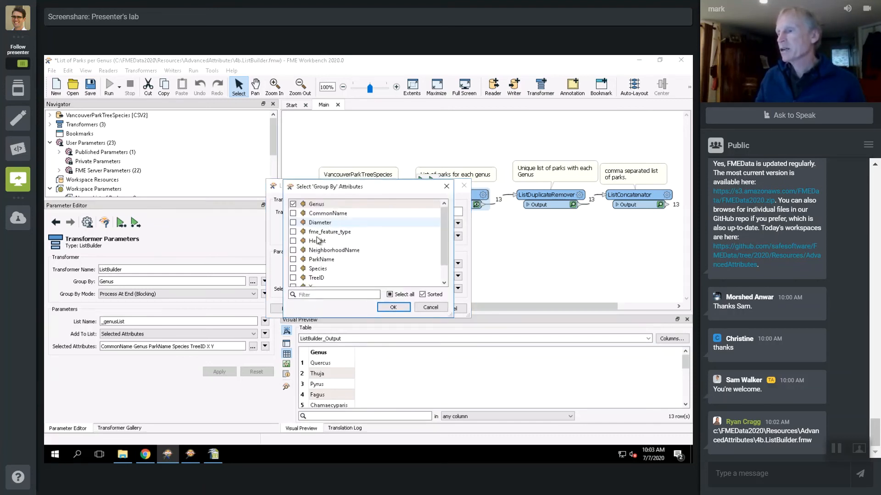
{"action": "left_click", "coordinate": [438, 309]}
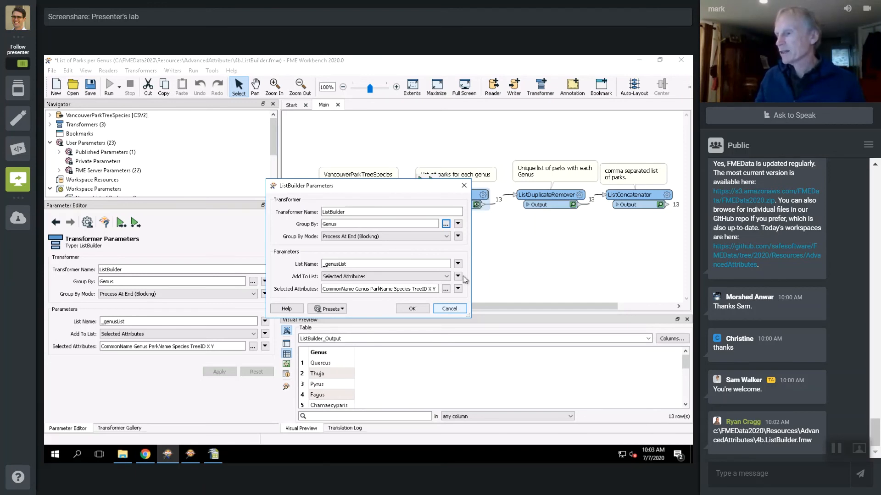
{"action": "left_click", "coordinate": [461, 308]}
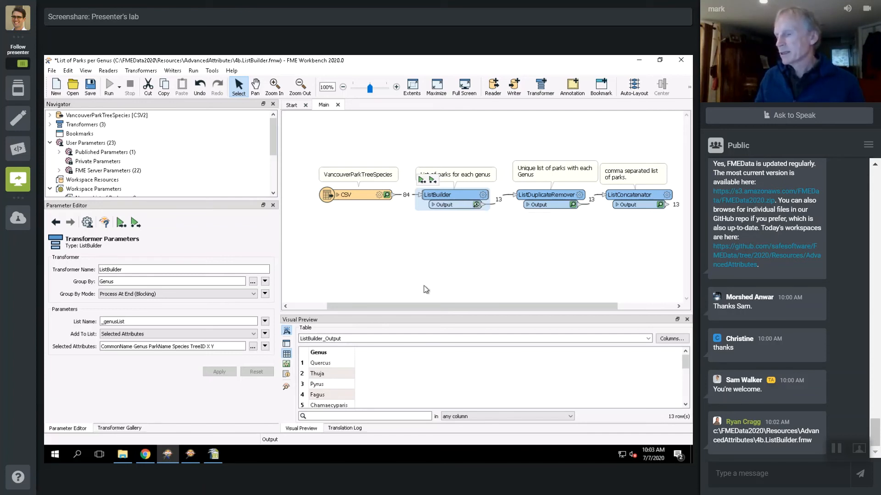
Step: Display the feature information for the Thuja record in the ListBuilder output and examine its _genusList attributes, including ParkName and the coordinates
{"action": "left_click", "coordinate": [323, 375]}
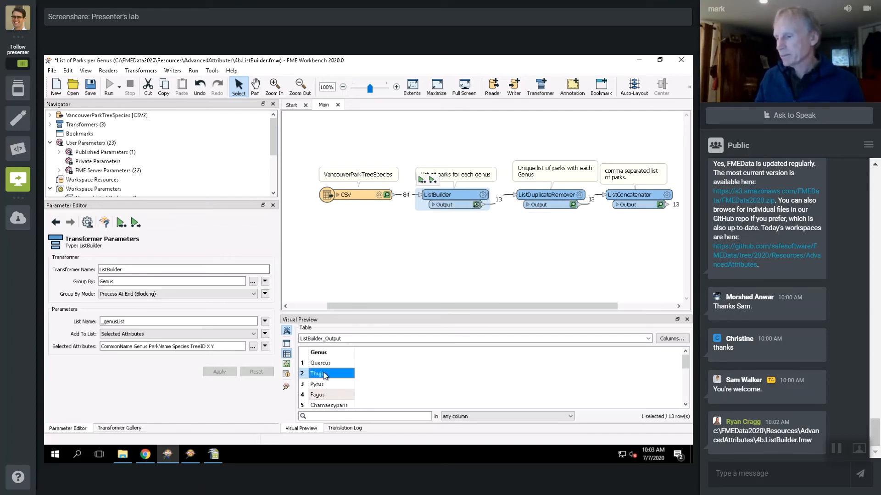
{"action": "left_click", "coordinate": [288, 375]}
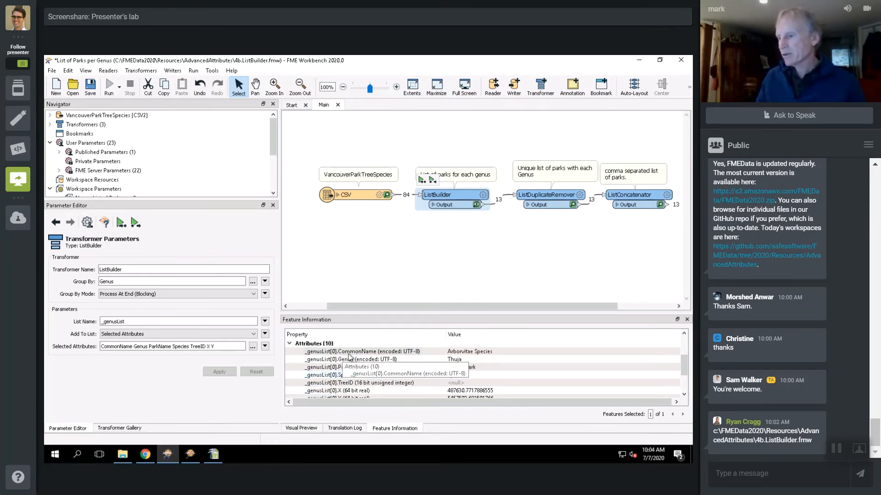
{"action": "left_click", "coordinate": [388, 360]}
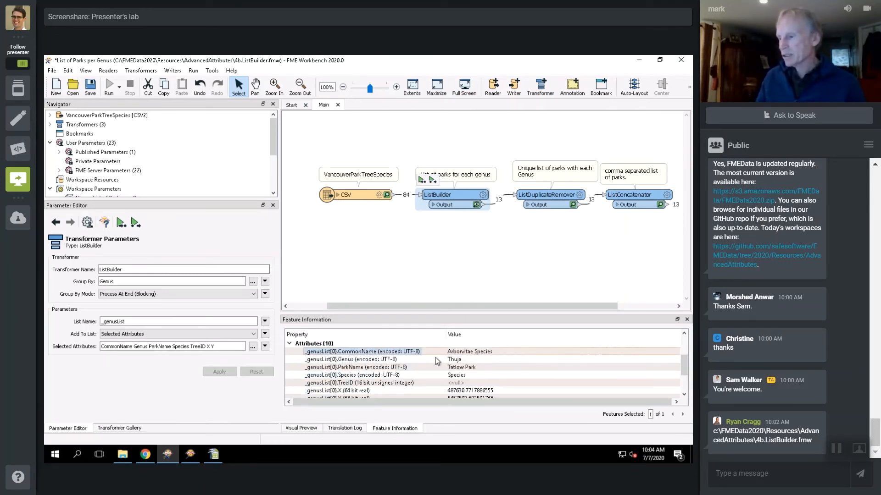
{"action": "left_click", "coordinate": [476, 367]}
{"action": "scroll", "coordinate": [476, 370], "scroll_direction": "down", "scroll_amount": 2}
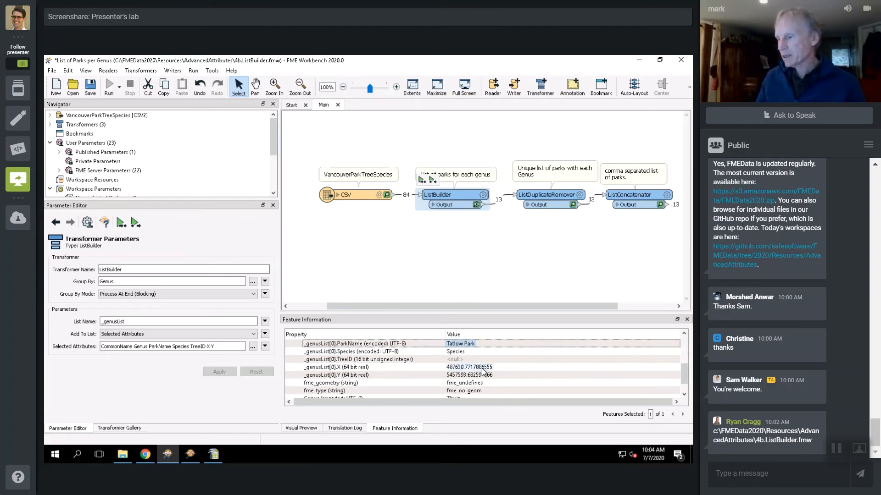
{"action": "scroll", "coordinate": [483, 366], "scroll_direction": "up", "scroll_amount": 2}
{"action": "scroll", "coordinate": [482, 368], "scroll_direction": "down", "scroll_amount": 1}
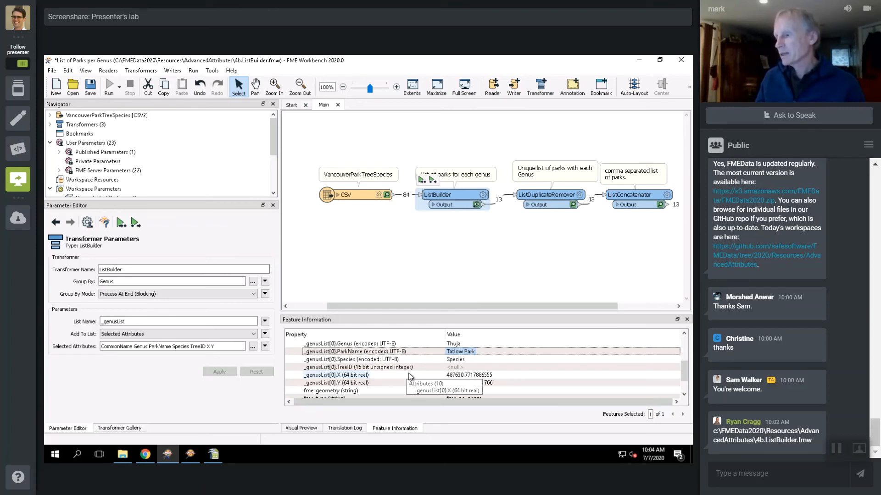
{"action": "scroll", "coordinate": [409, 375], "scroll_direction": "up", "scroll_amount": 2}
{"action": "scroll", "coordinate": [410, 376], "scroll_direction": "down", "scroll_amount": 2}
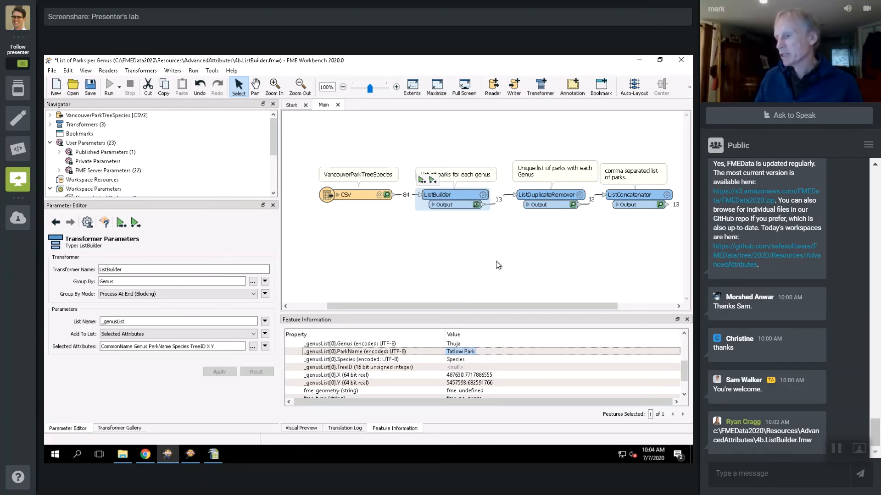
Step: Review the list attribute used by the ListDuplicateRemover, then cancel its parameters dialog
{"action": "mouse_move", "coordinate": [559, 196]}
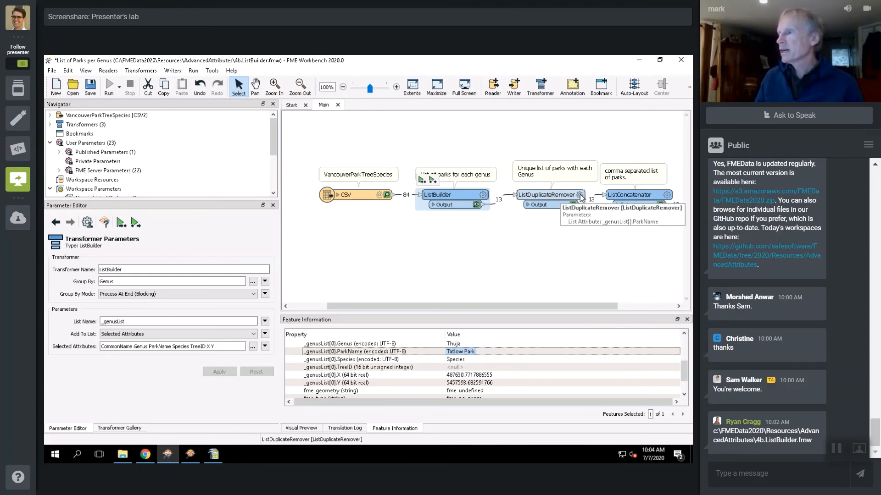
{"action": "left_click", "coordinate": [581, 195]}
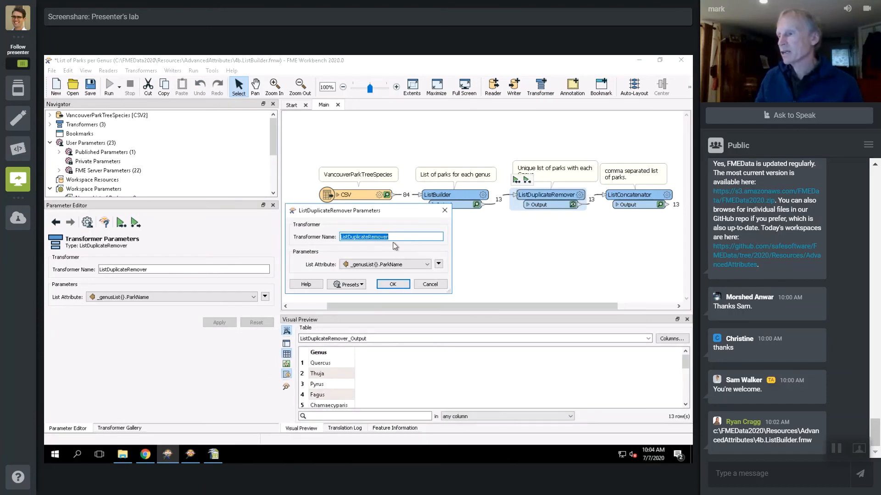
{"action": "left_click", "coordinate": [429, 284]}
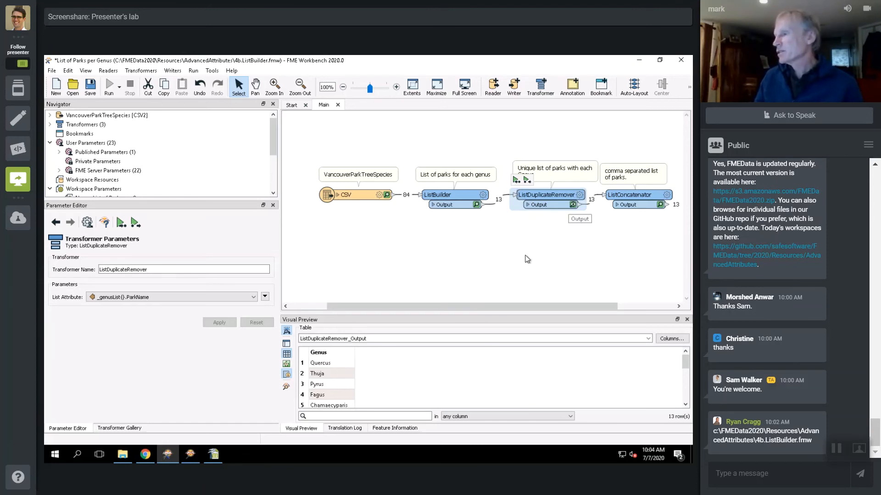
Step: Review the ListConcatenator's list attribute, separator and destination attribute, cancel its dialog, and display the ListBuilder output again
{"action": "mouse_move", "coordinate": [666, 197]}
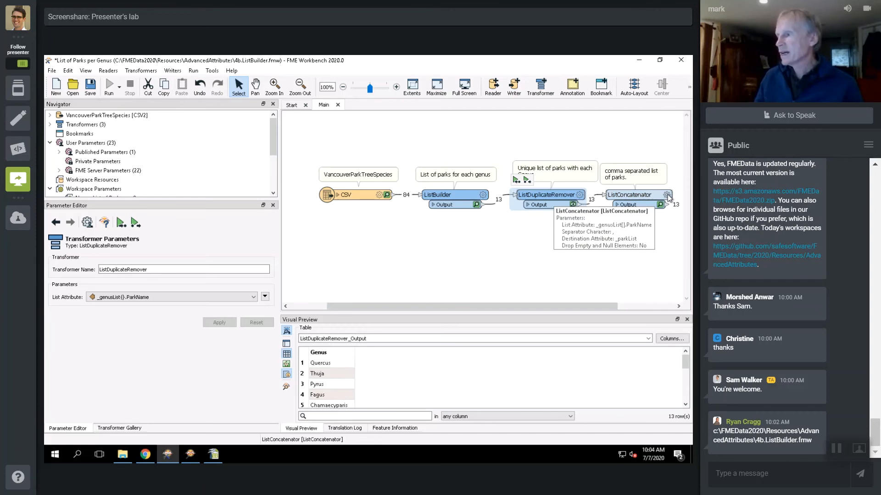
{"action": "left_click", "coordinate": [667, 196]}
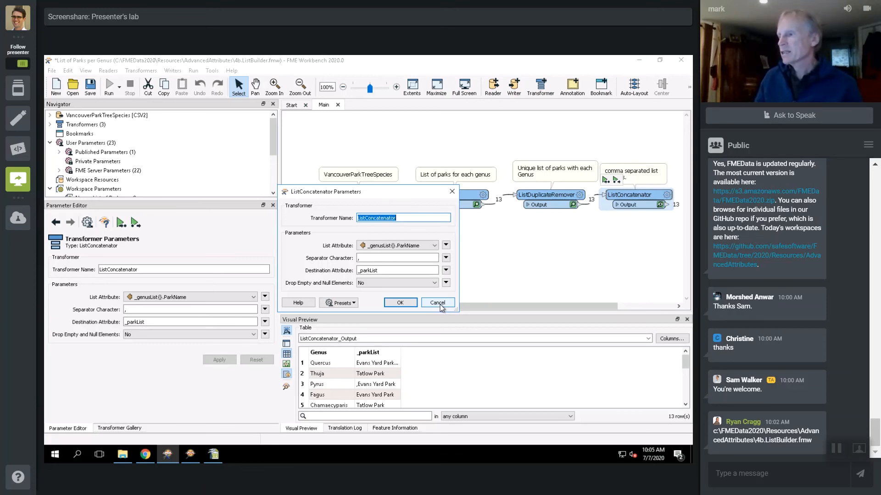
{"action": "key", "text": "Escape"}
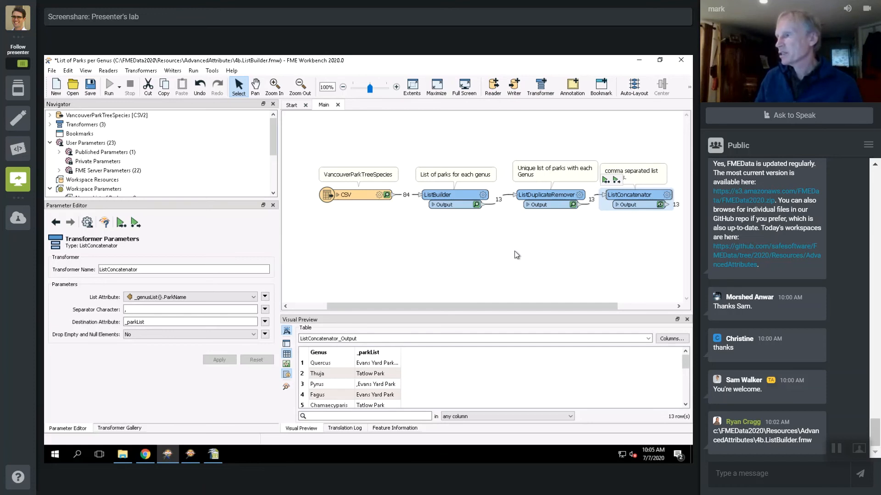
{"action": "left_click", "coordinate": [457, 196]}
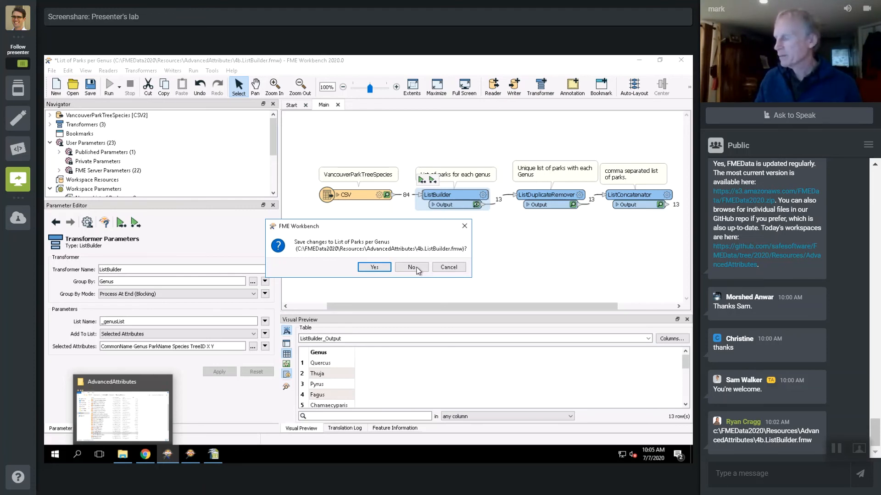
Step: Close the ListBuilder workspace without saving and open 4c.Park_Trees_complete.fmw from the AdvancedAttributes folder
{"action": "left_click", "coordinate": [412, 267]}
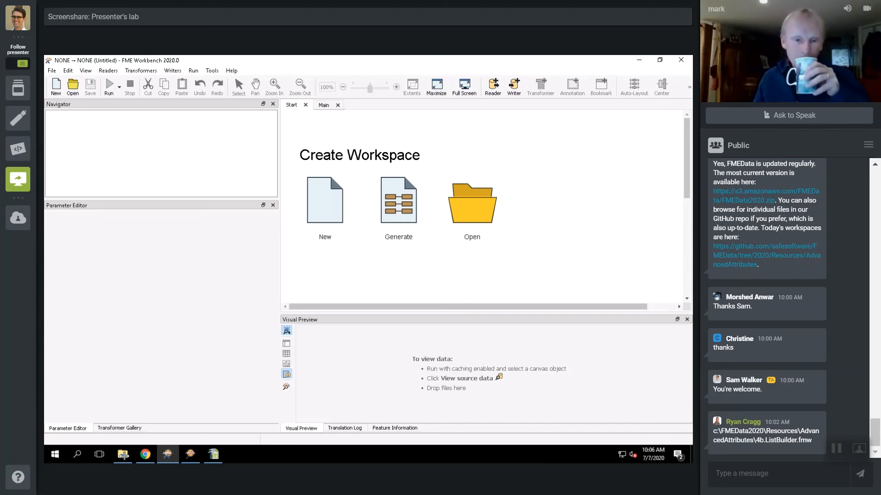
{"action": "left_click", "coordinate": [123, 456]}
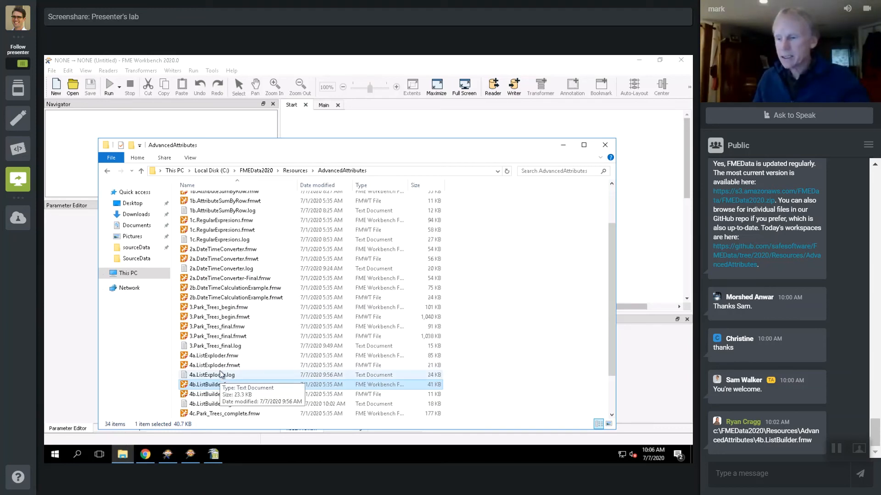
{"action": "scroll", "coordinate": [222, 367], "scroll_direction": "down", "scroll_amount": 1}
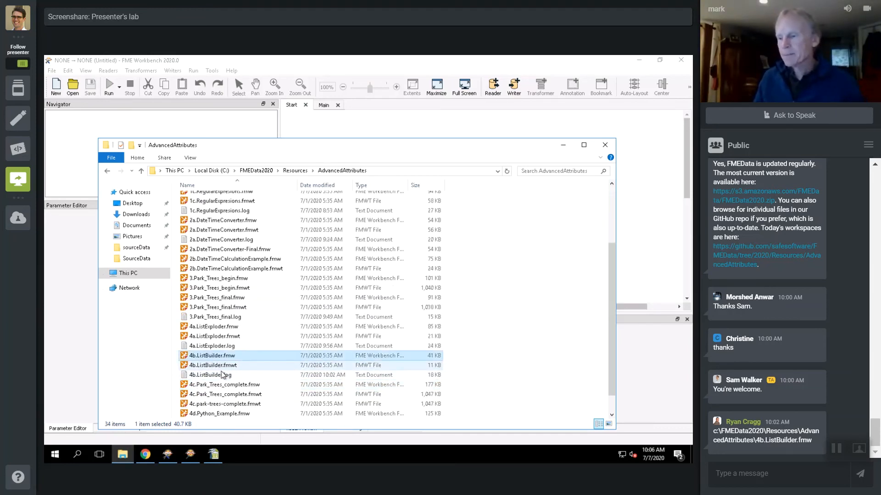
{"action": "left_click", "coordinate": [224, 386]}
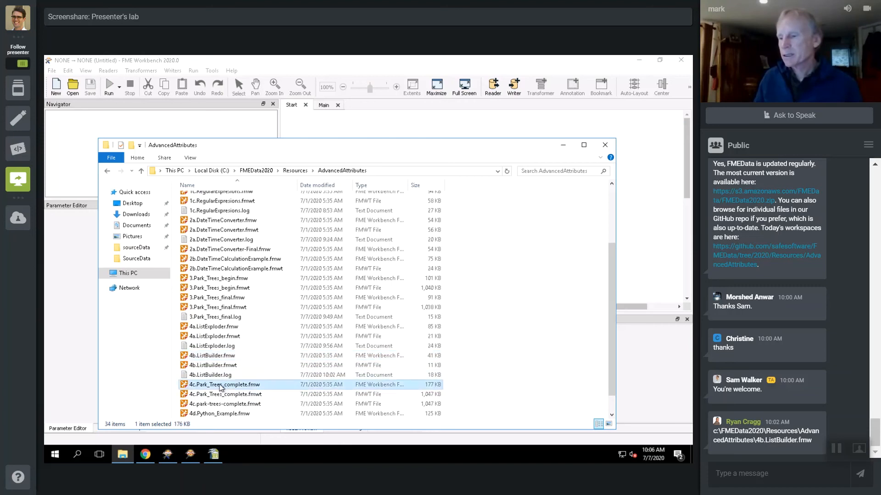
{"action": "left_click_drag", "start_coordinate": [306, 307], "coordinate": [413, 136]}
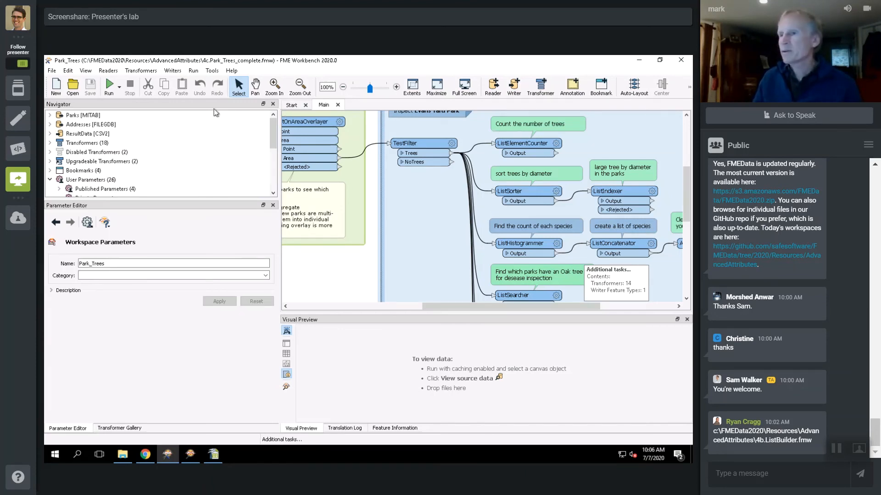
Step: Run the Park_Trees workspace with its preset parameter values and display the ListElementCounter's parameters and output table
{"action": "left_click", "coordinate": [110, 86]}
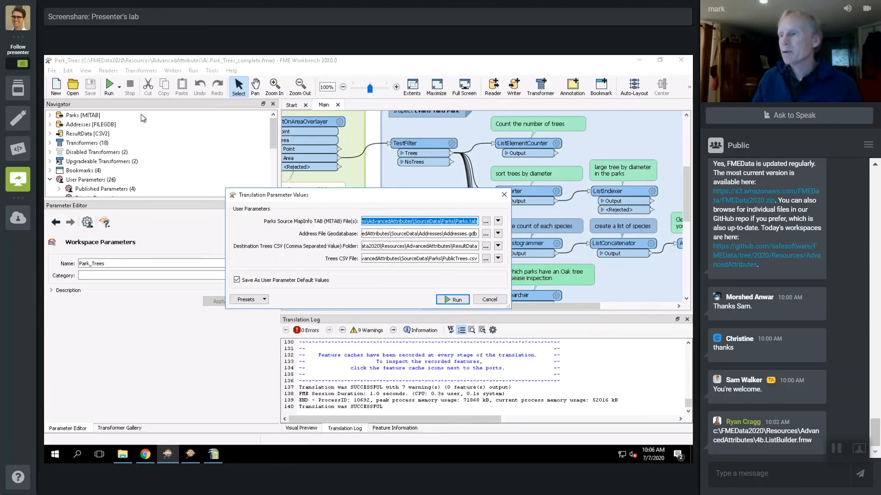
{"action": "left_click", "coordinate": [458, 303]}
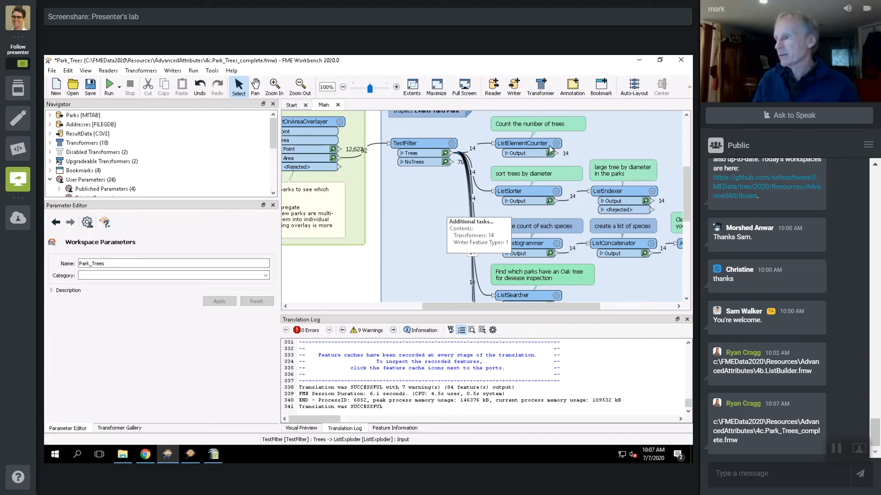
{"action": "left_click", "coordinate": [527, 147]}
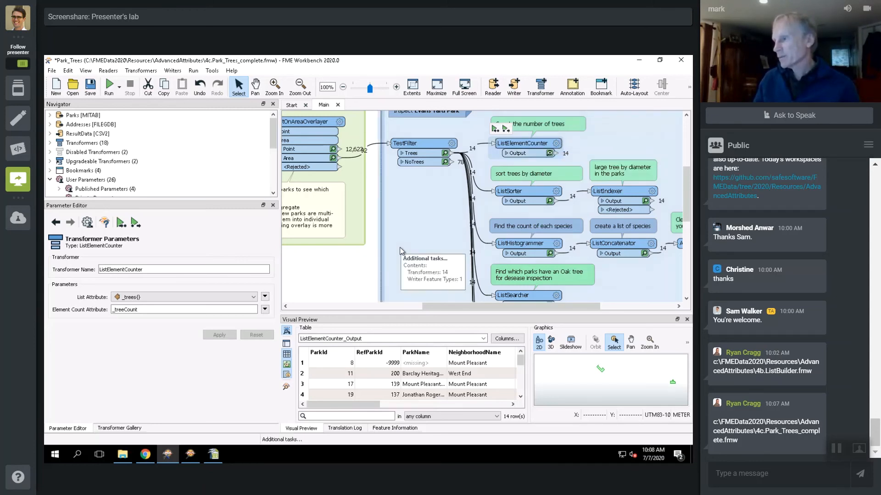
Step: Sort the ListElementCounter output table by _treeCount in numeric descending order and select its second row
{"action": "left_click_drag", "start_coordinate": [354, 407], "coordinate": [504, 404]}
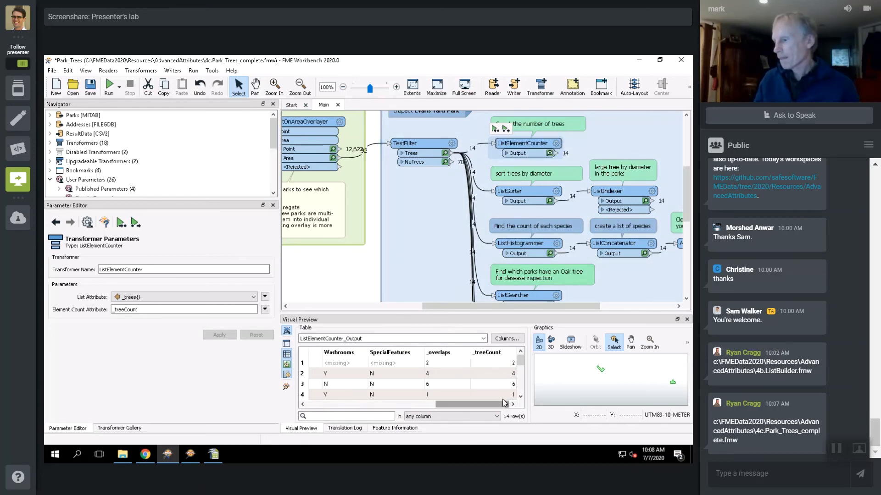
{"action": "right_click", "coordinate": [499, 358]}
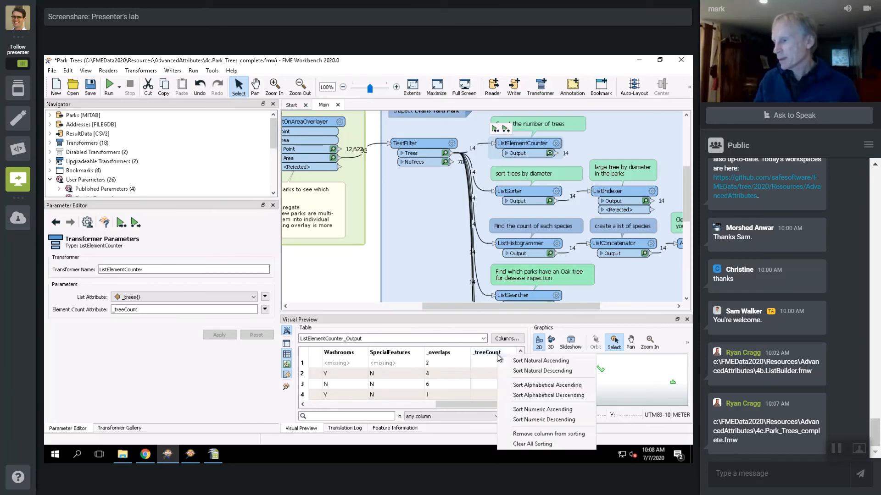
{"action": "left_click", "coordinate": [526, 420]}
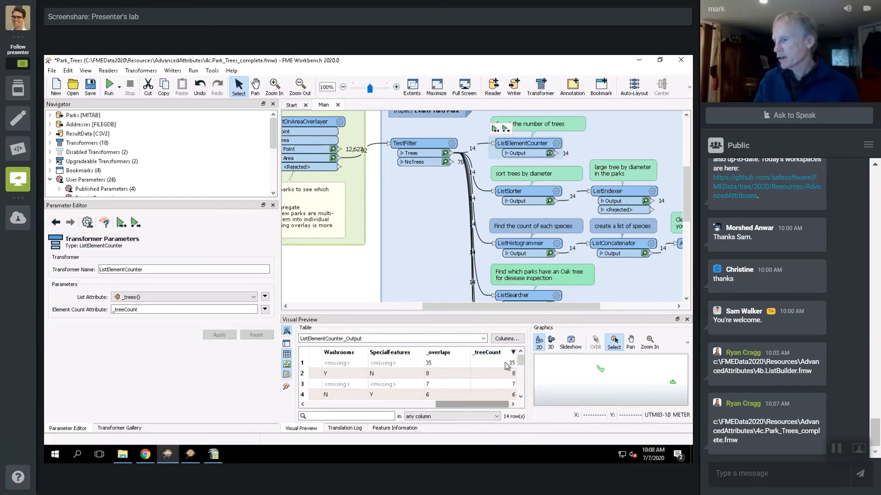
{"action": "left_click", "coordinate": [485, 373]}
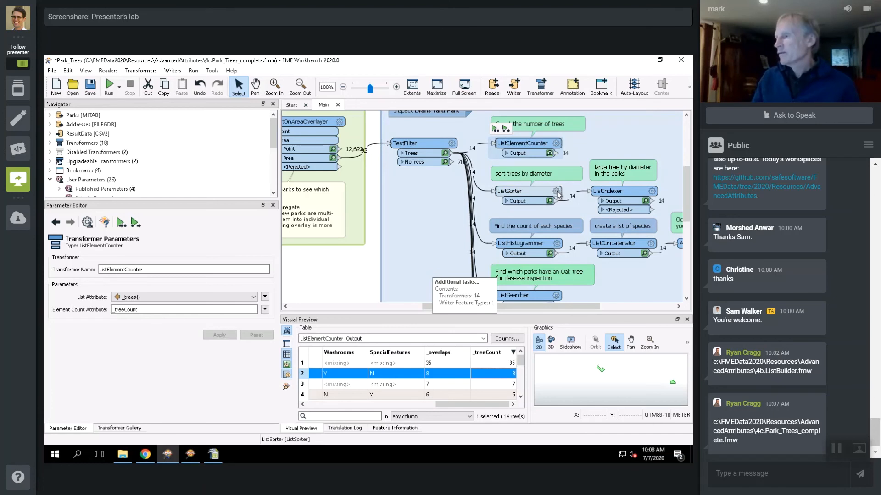
Step: Review the ListIndexer's list attribute, list index to copy and copied attribute prefix, then cancel its parameters dialog
{"action": "mouse_move", "coordinate": [558, 194]}
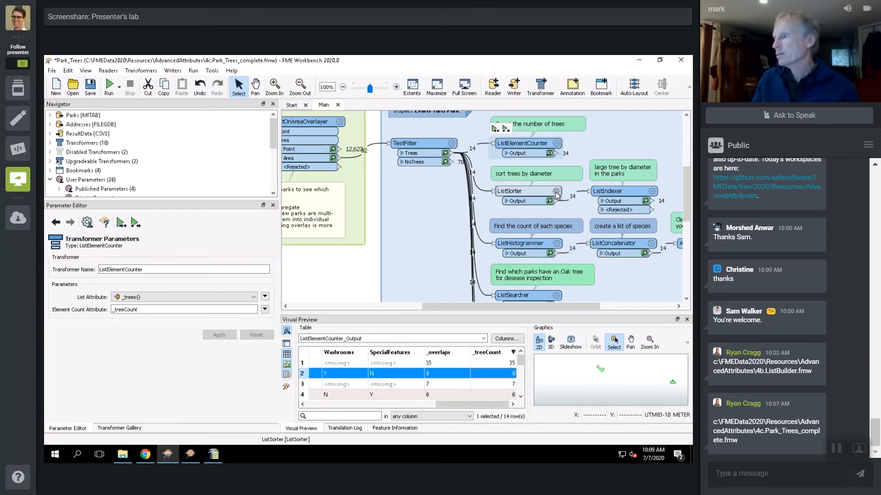
{"action": "left_click", "coordinate": [652, 192]}
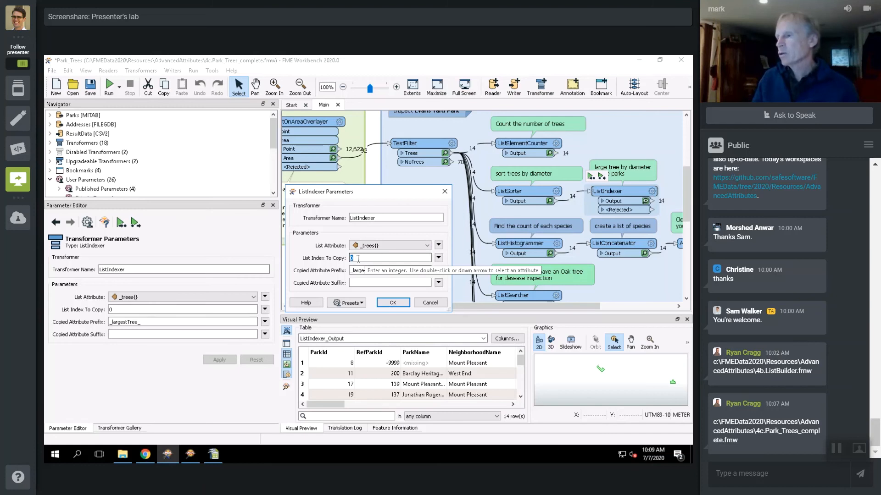
{"action": "left_click", "coordinate": [429, 303]}
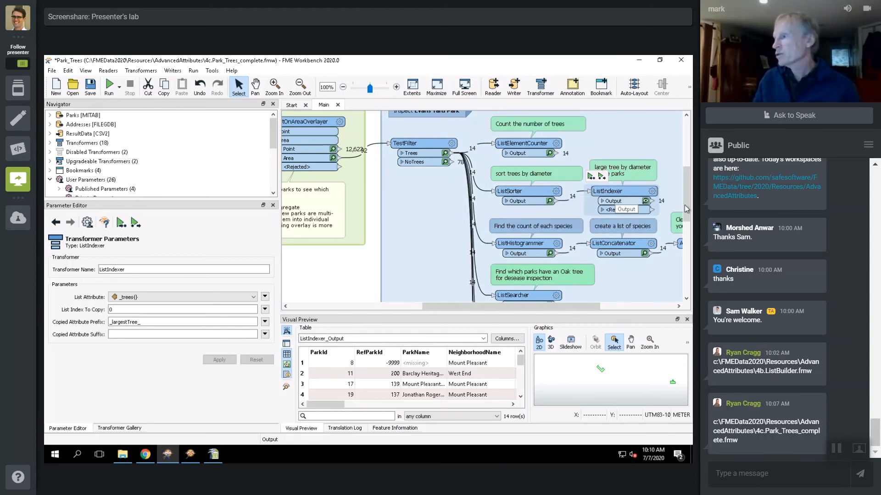
Step: Review which lists the AttributeRemover after the ListConcatenator removes, then cancel its parameters dialog
{"action": "scroll", "coordinate": [688, 212], "scroll_direction": "down", "scroll_amount": 1}
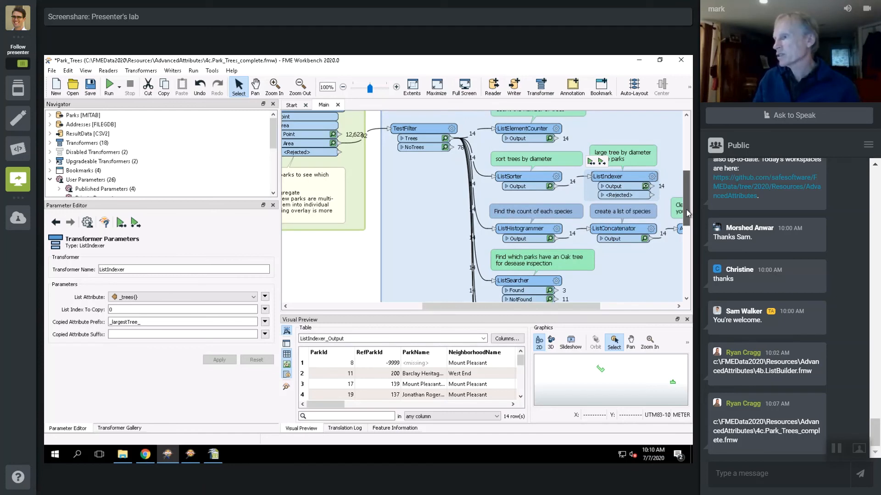
{"action": "scroll", "coordinate": [688, 214], "scroll_direction": "down", "scroll_amount": 1}
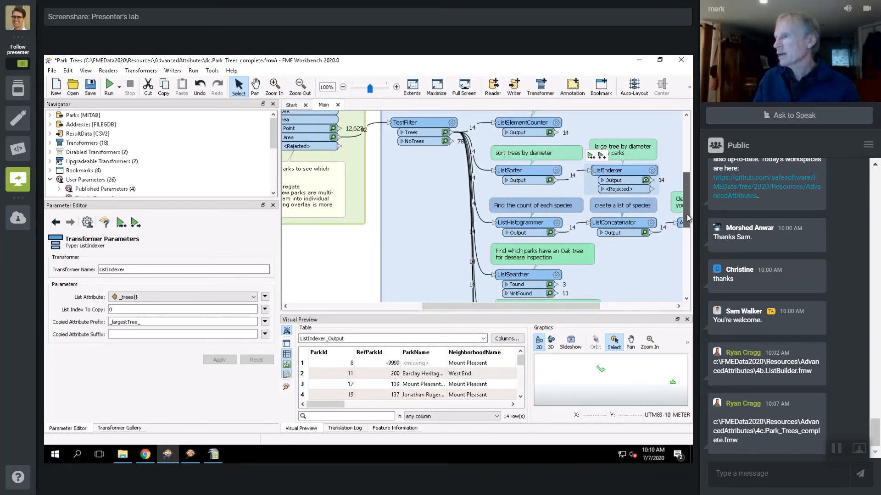
{"action": "scroll", "coordinate": [687, 214], "scroll_direction": "down", "scroll_amount": 2}
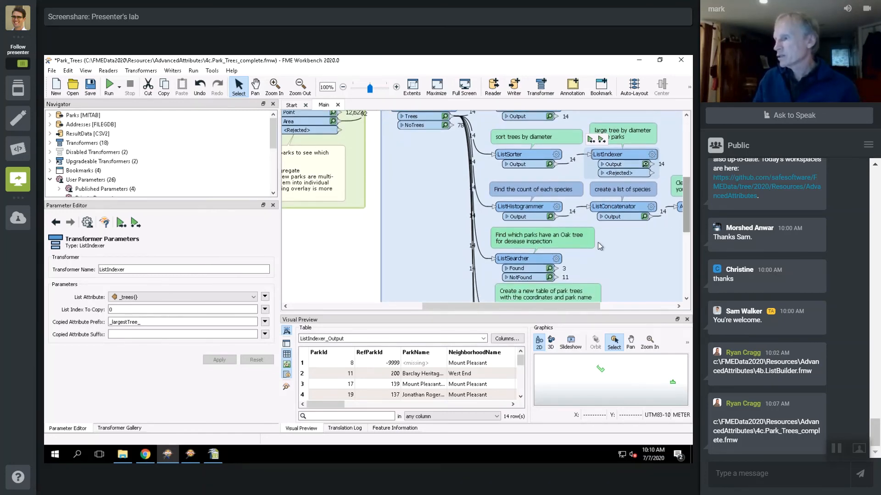
{"action": "left_click_drag", "start_coordinate": [495, 307], "coordinate": [519, 309]}
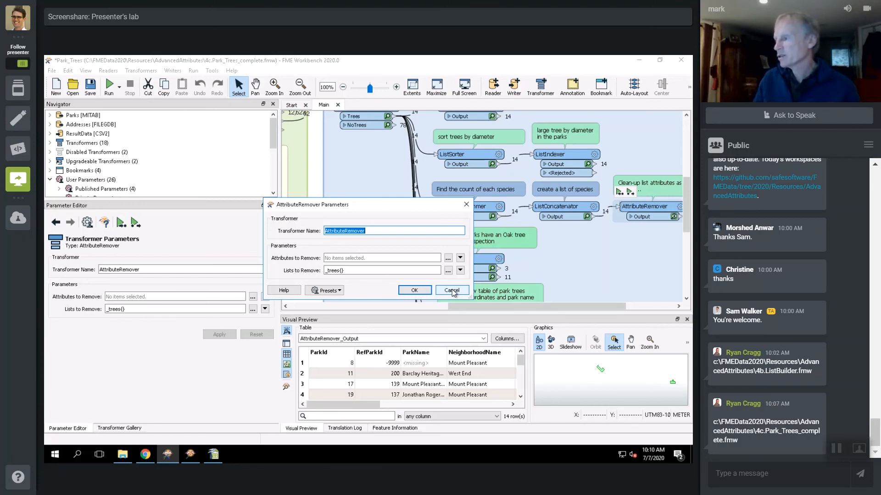
{"action": "key", "text": "Escape"}
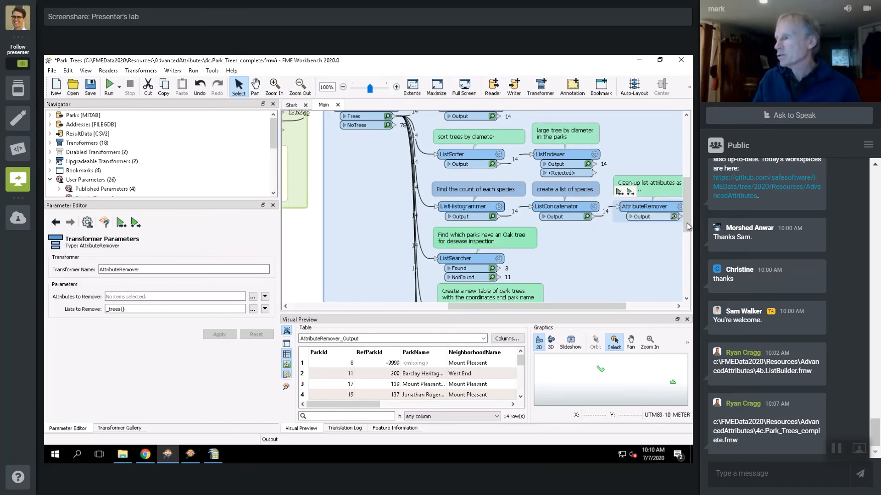
Step: Review the ListSearcher's search settings and available search types, cancel its parameters dialog, and deselect the transformer
{"action": "left_click_drag", "start_coordinate": [689, 230], "coordinate": [690, 250]}
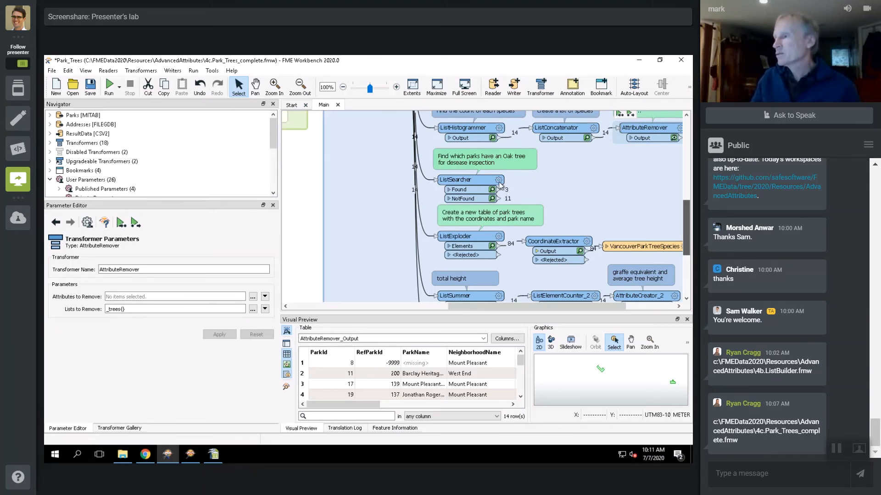
{"action": "mouse_move", "coordinate": [499, 183]}
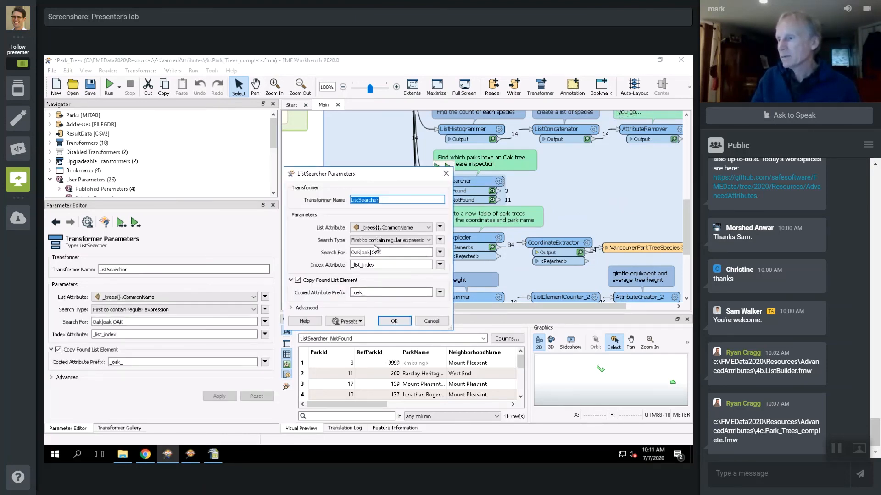
{"action": "left_click", "coordinate": [411, 241]}
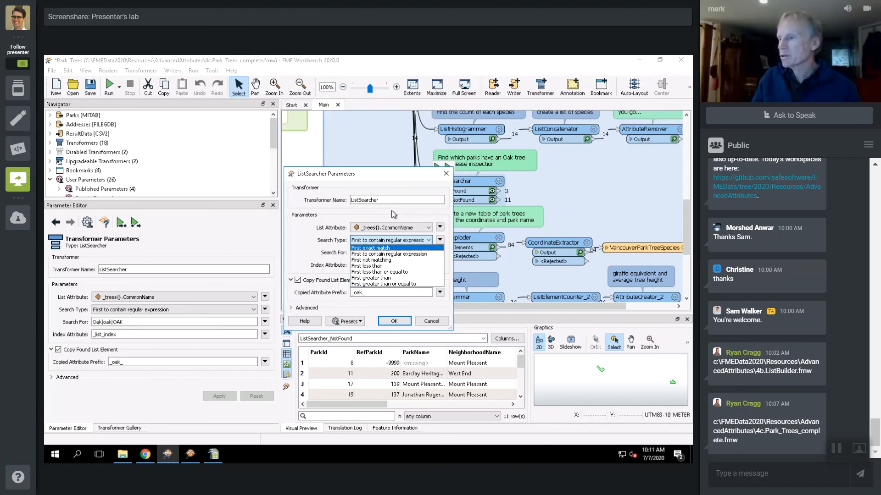
{"action": "left_click", "coordinate": [393, 214]}
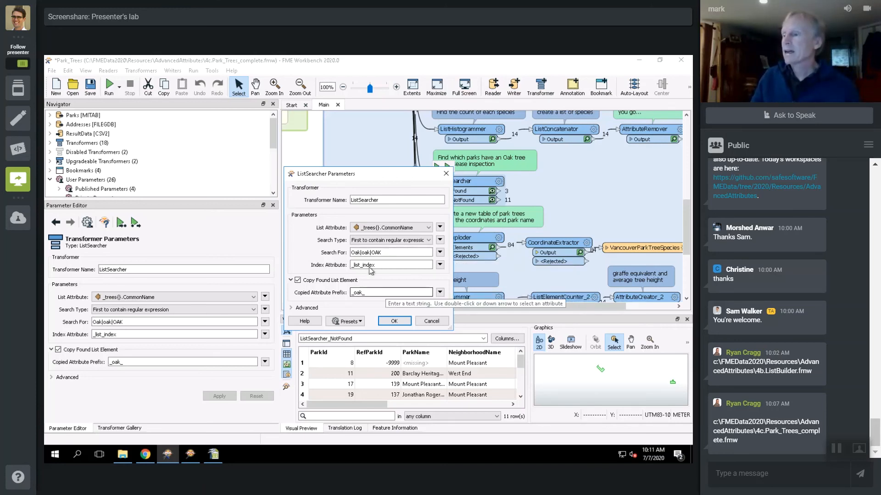
{"action": "left_click", "coordinate": [431, 322]}
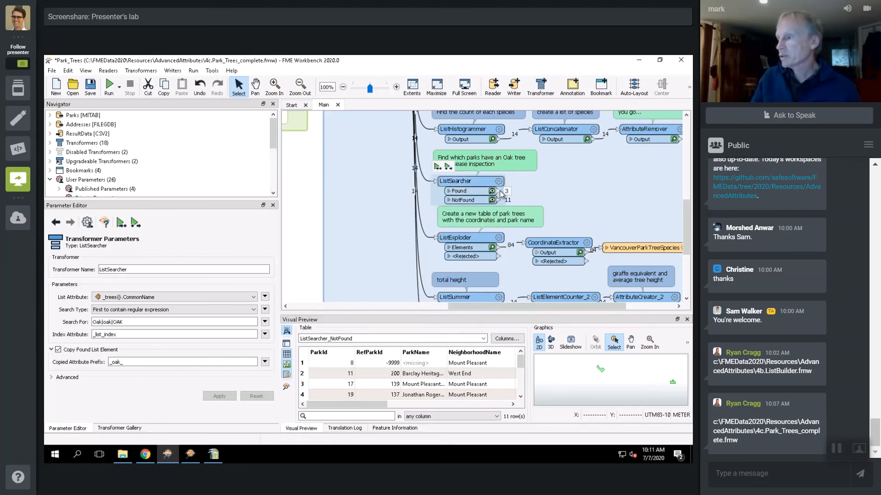
{"action": "left_click", "coordinate": [573, 190]}
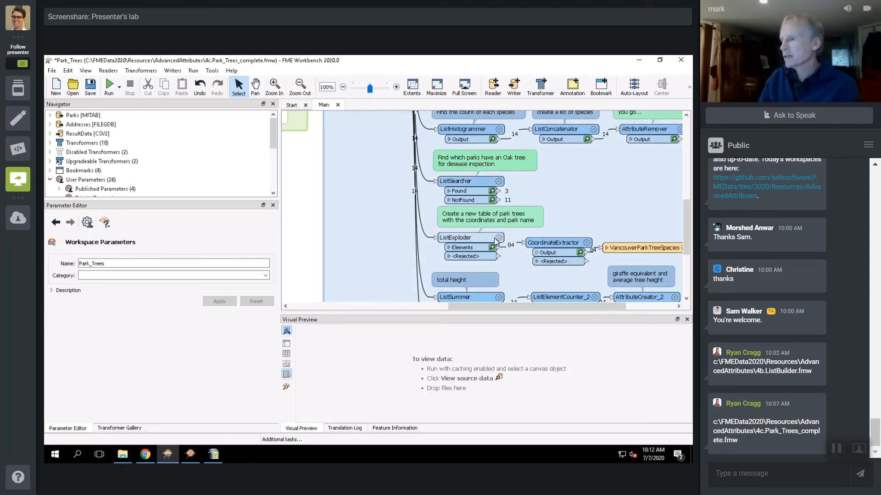
Step: Search the available transformers for "list", read the ListAppender description, and close the search without adding anything
{"action": "mouse_move", "coordinate": [499, 242]}
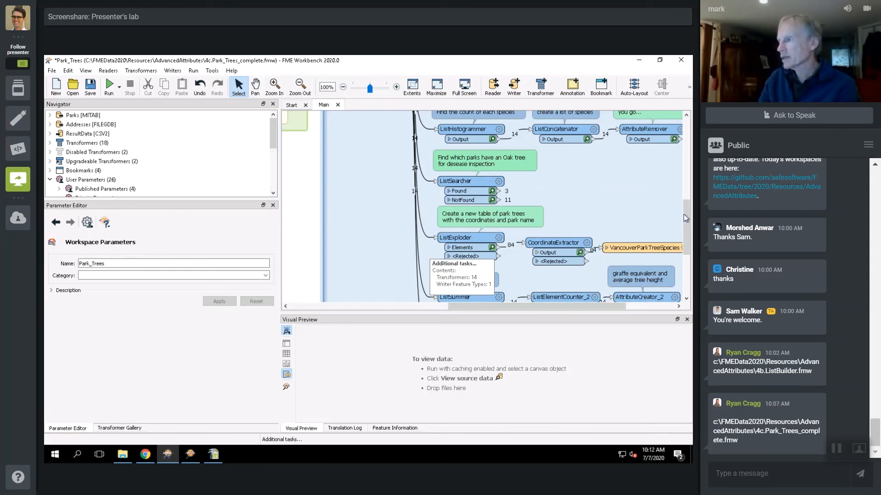
{"action": "left_click", "coordinate": [687, 244]}
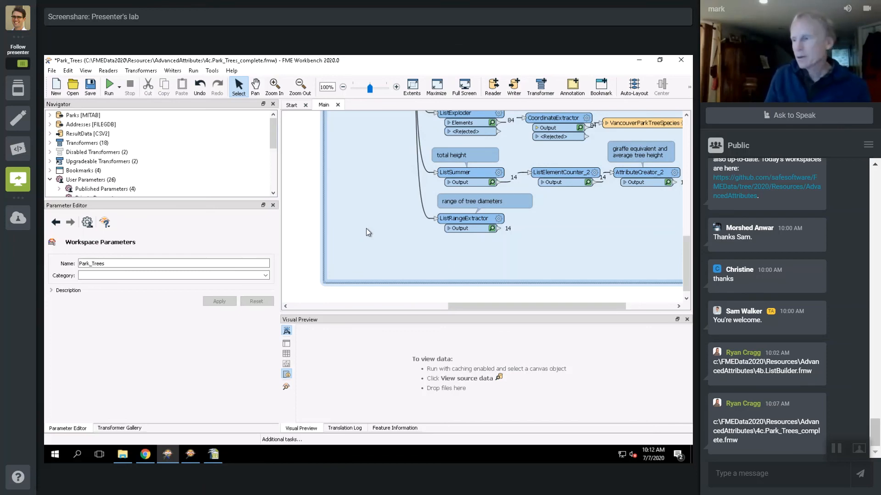
{"action": "type", "text": "list"}
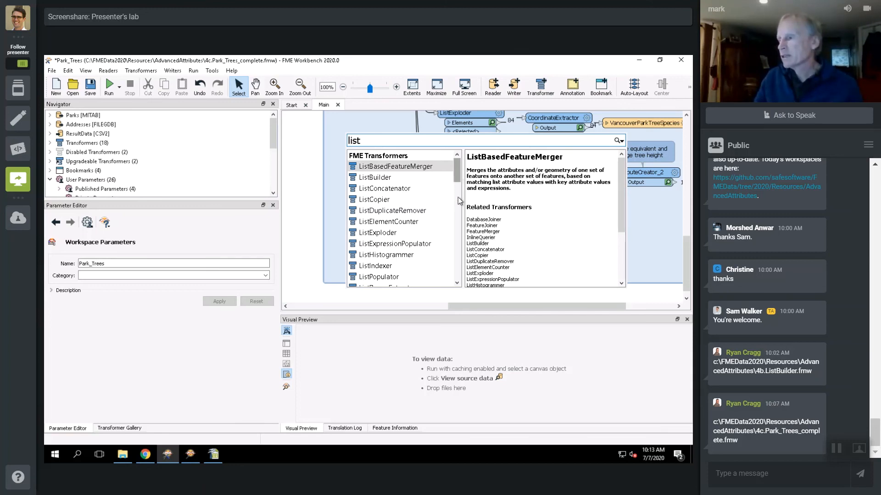
{"action": "scroll", "coordinate": [459, 208], "scroll_direction": "down", "scroll_amount": 5}
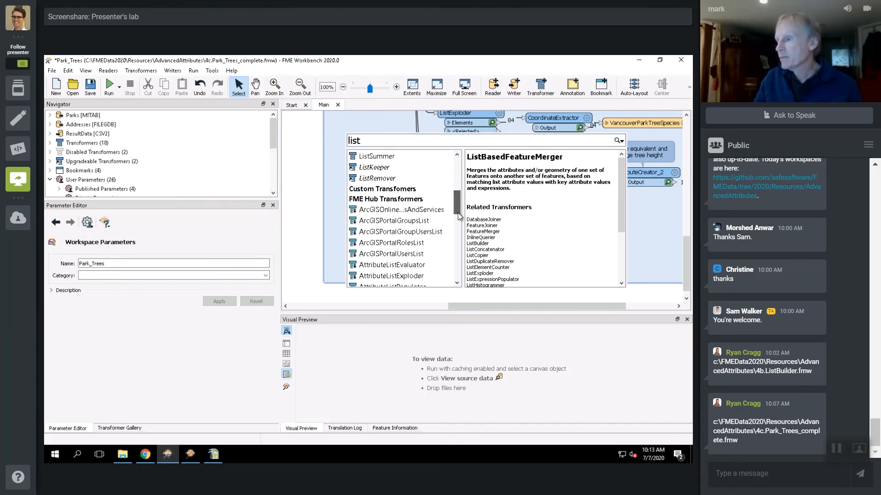
{"action": "scroll", "coordinate": [458, 212], "scroll_direction": "down", "scroll_amount": 2}
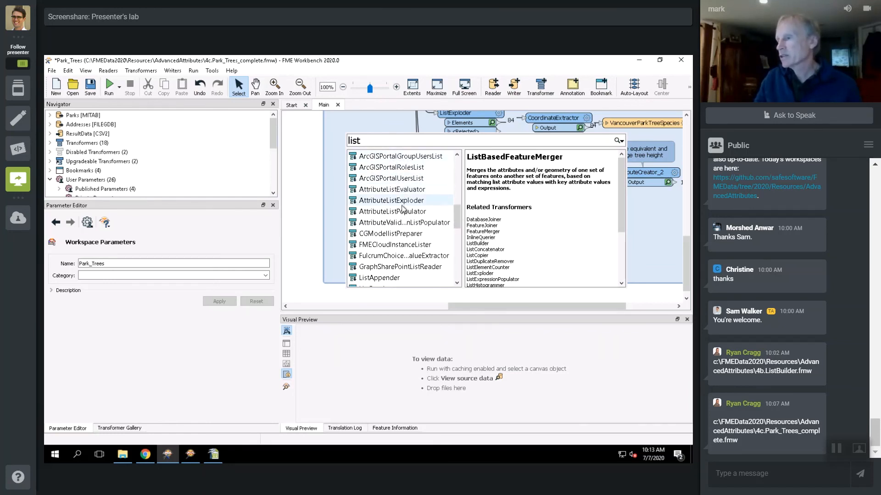
{"action": "mouse_move", "coordinate": [407, 210]}
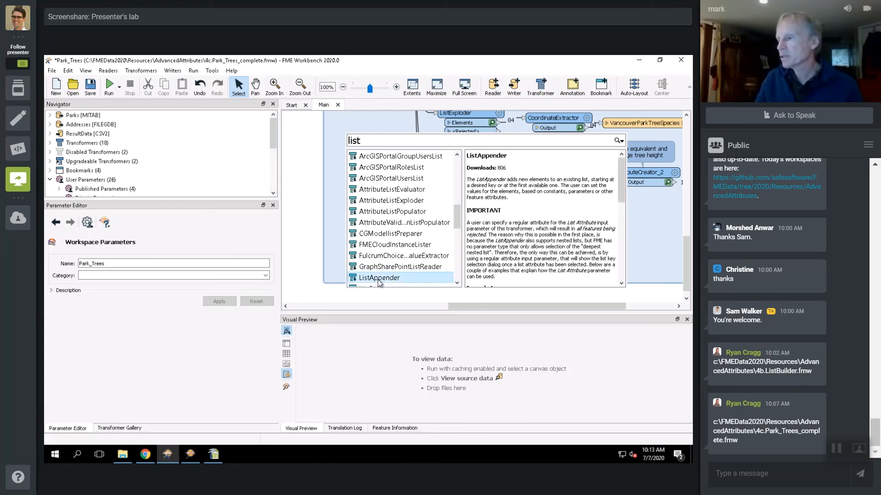
{"action": "mouse_move", "coordinate": [378, 282]}
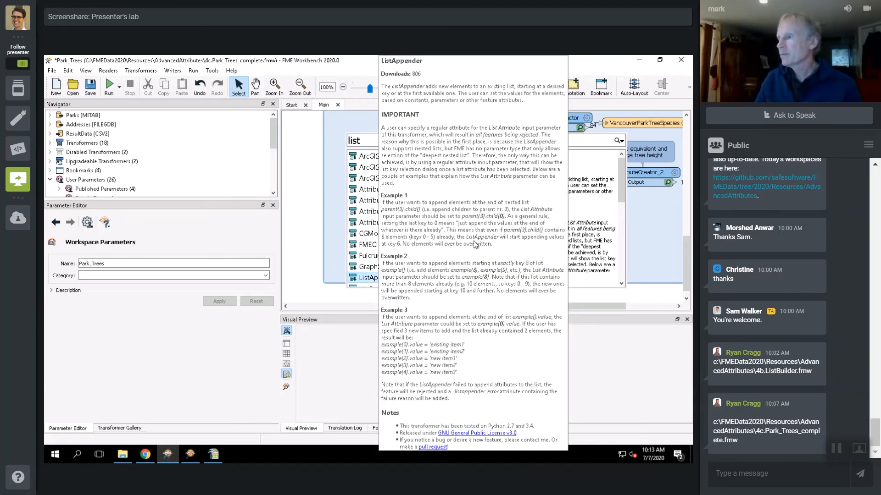
{"action": "left_click", "coordinate": [310, 148]}
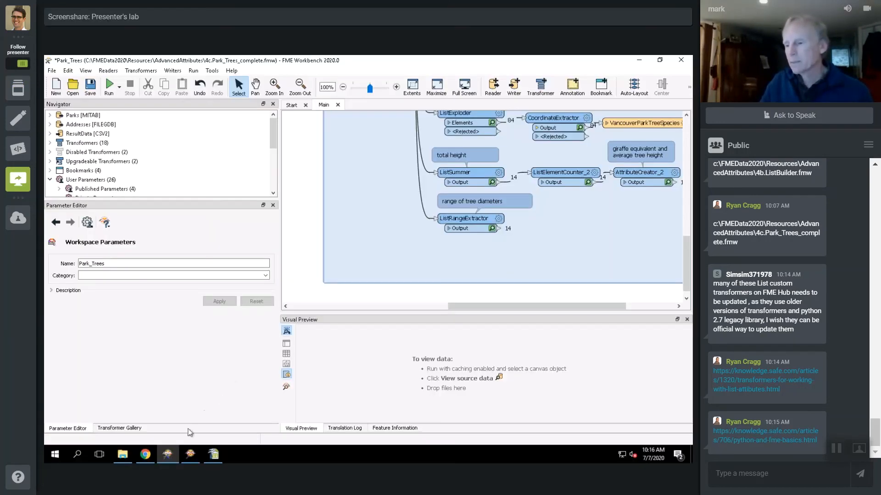
Step: Close the Park_Trees workspace without saving and open 4d.Python_Example.fmw from the AdvancedAttributes folder, accepting the newer-version compatibility warning
{"action": "left_click", "coordinate": [338, 105]}
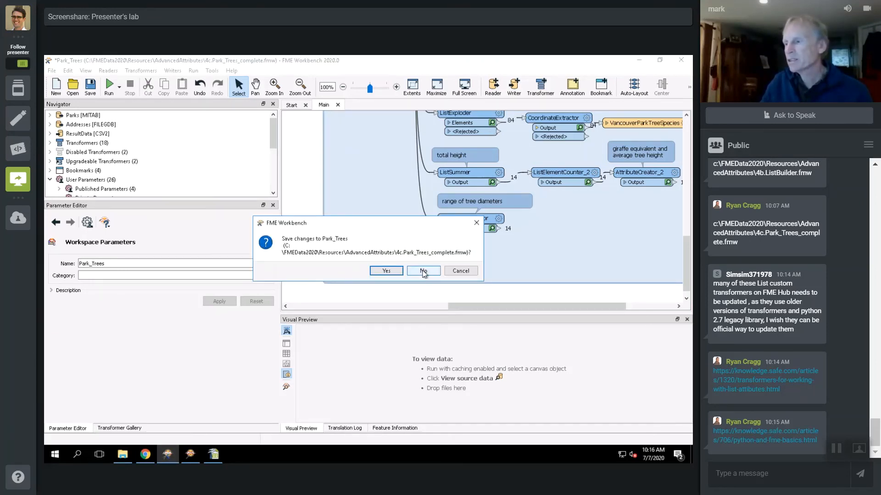
{"action": "left_click", "coordinate": [422, 271]}
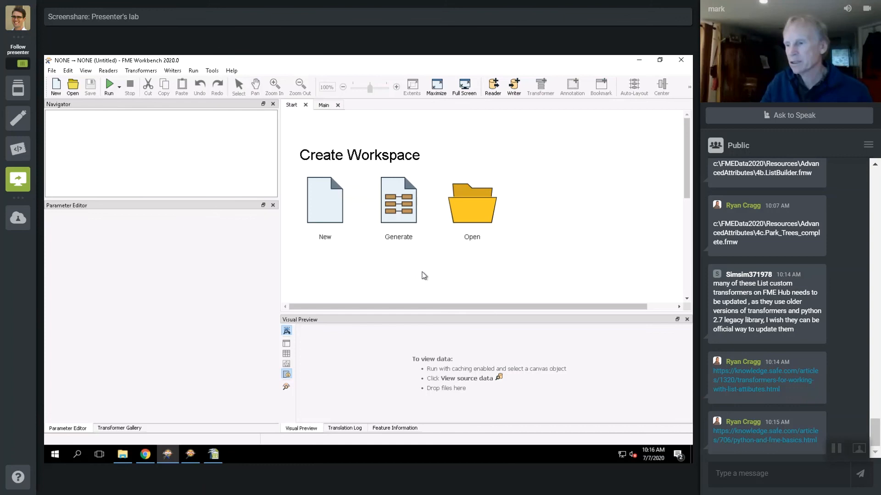
{"action": "mouse_move", "coordinate": [124, 460]}
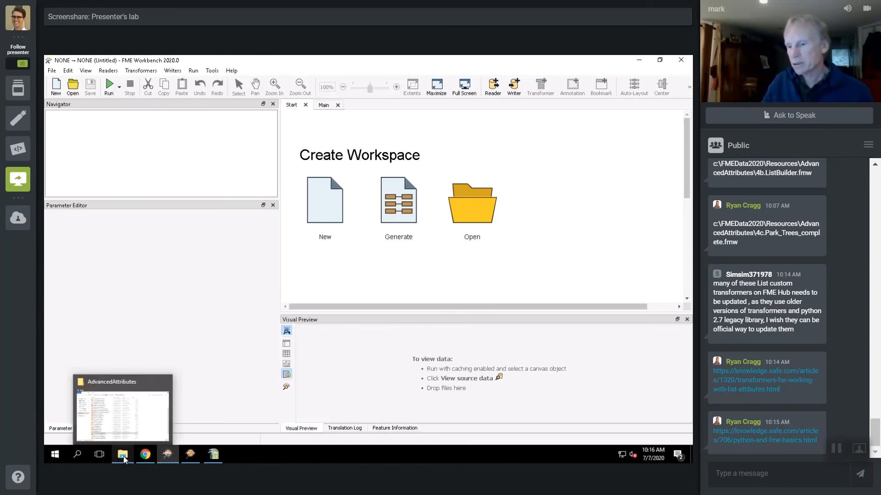
{"action": "left_click", "coordinate": [124, 459]}
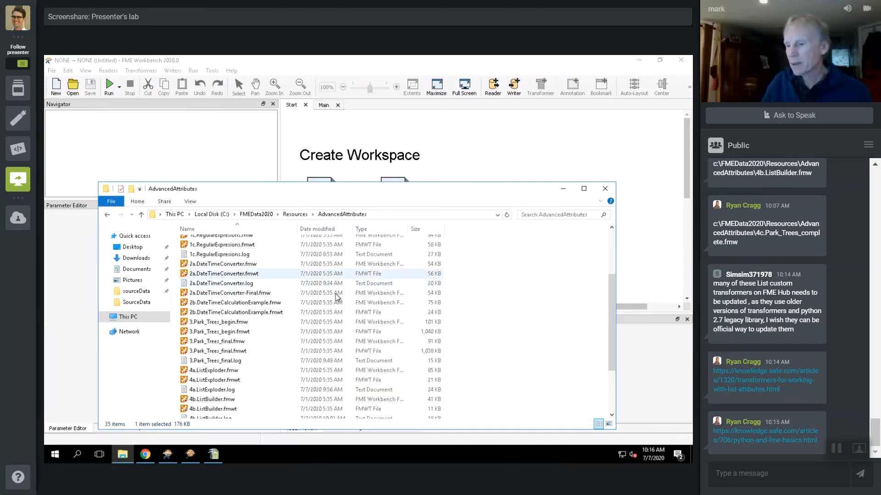
{"action": "scroll", "coordinate": [254, 328], "scroll_direction": "down", "scroll_amount": 3}
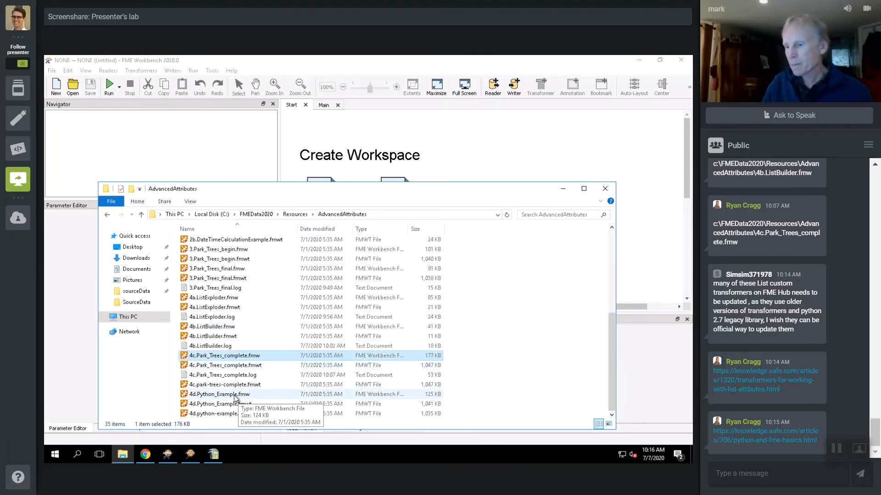
{"action": "left_click_drag", "start_coordinate": [248, 395], "coordinate": [407, 164]}
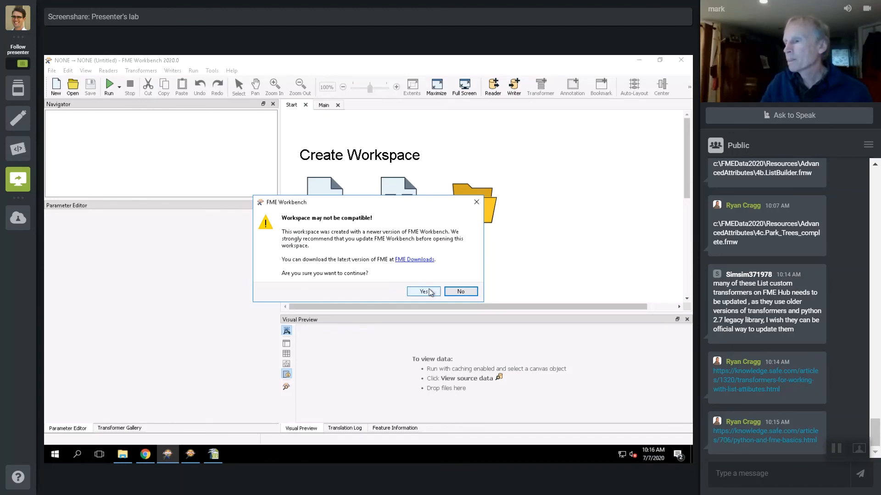
{"action": "key", "text": "Return"}
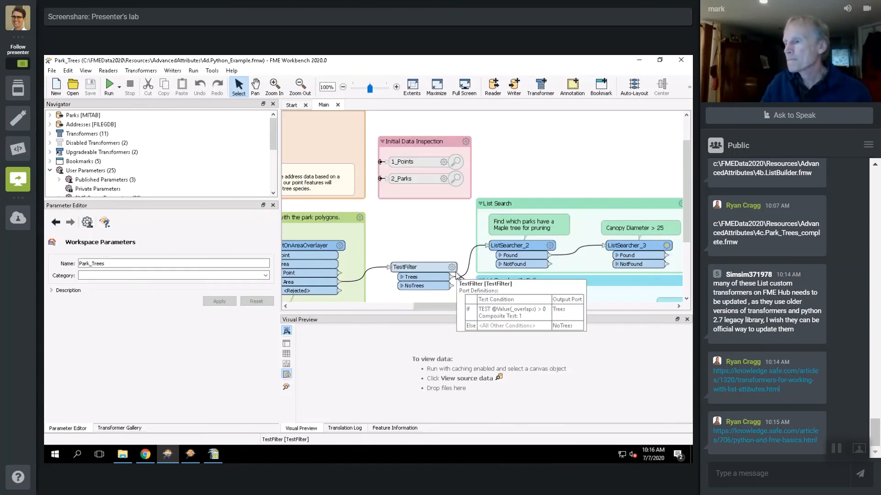
Step: Run the Python example workspace with its preset parameter values and bring the List Search with Python section into view
{"action": "left_click", "coordinate": [111, 85]}
{"action": "left_click", "coordinate": [440, 293]}
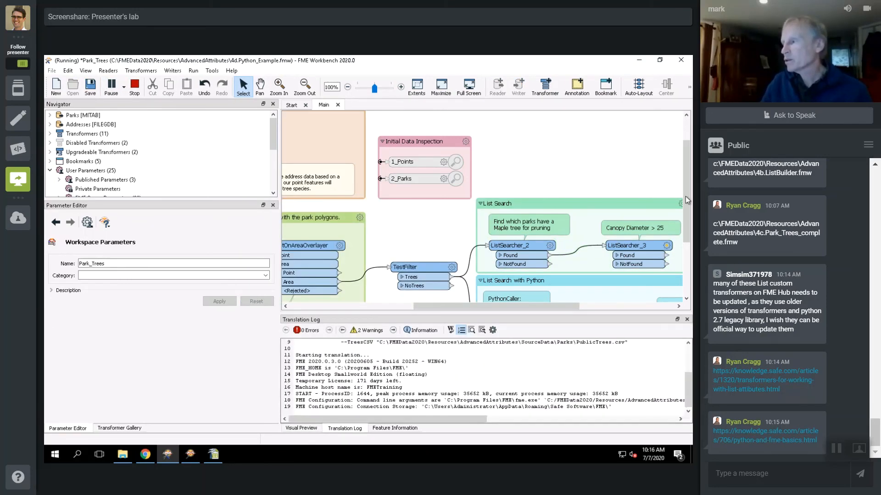
{"action": "scroll", "coordinate": [685, 216], "scroll_direction": "down", "scroll_amount": 2}
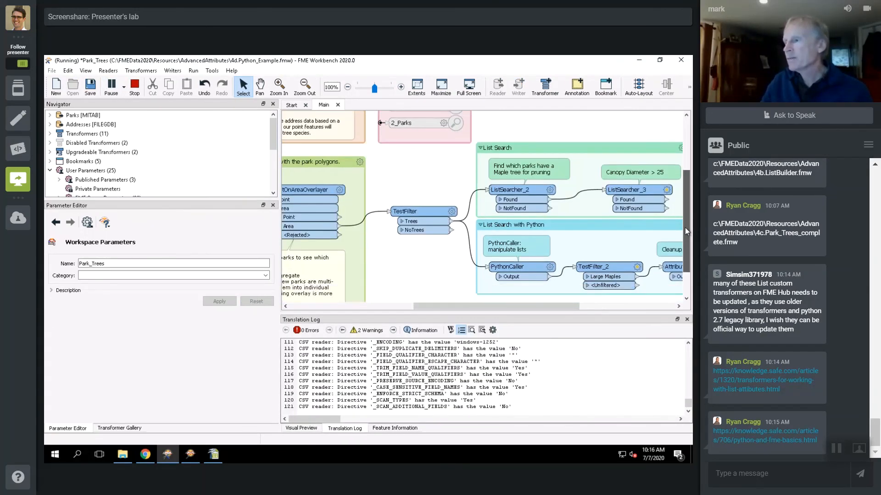
Step: Open the PythonCaller's parameters, read its Python script through to the FME list output section, and cancel without changes
{"action": "left_click_drag", "start_coordinate": [684, 228], "coordinate": [684, 228]}
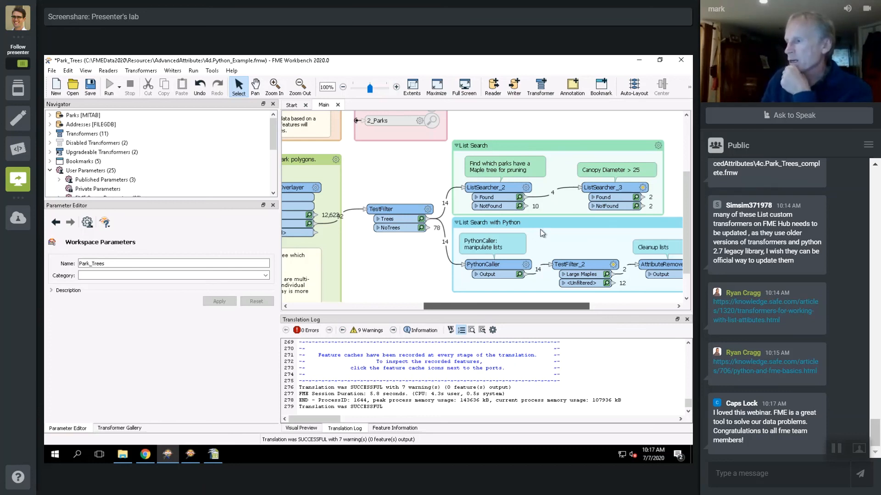
{"action": "left_click", "coordinate": [527, 266]}
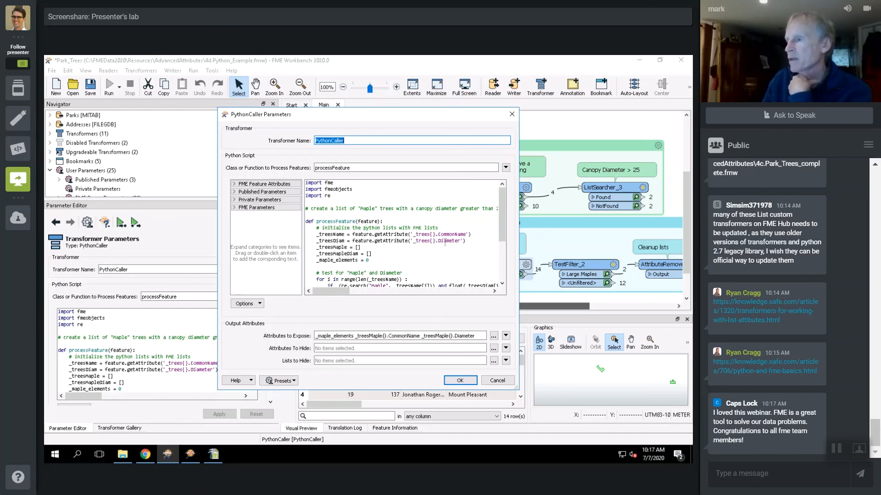
{"action": "left_click_drag", "start_coordinate": [503, 233], "coordinate": [503, 270]}
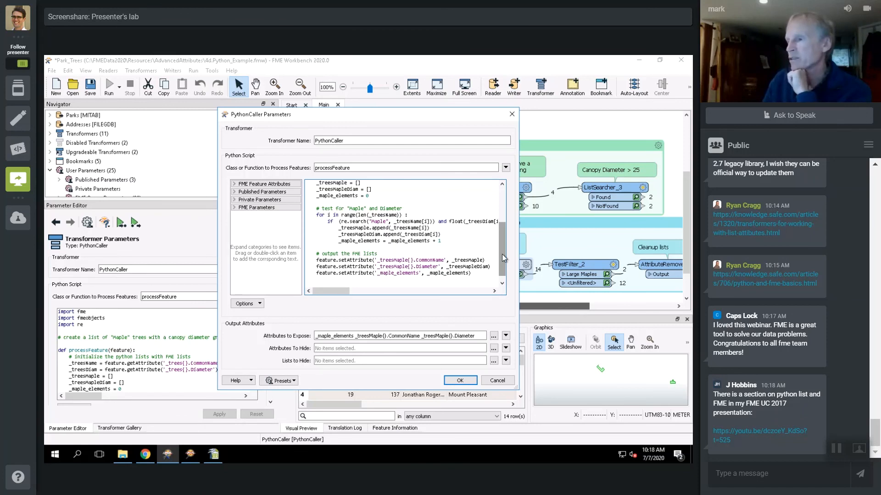
{"action": "left_click_drag", "start_coordinate": [502, 255], "coordinate": [501, 258]}
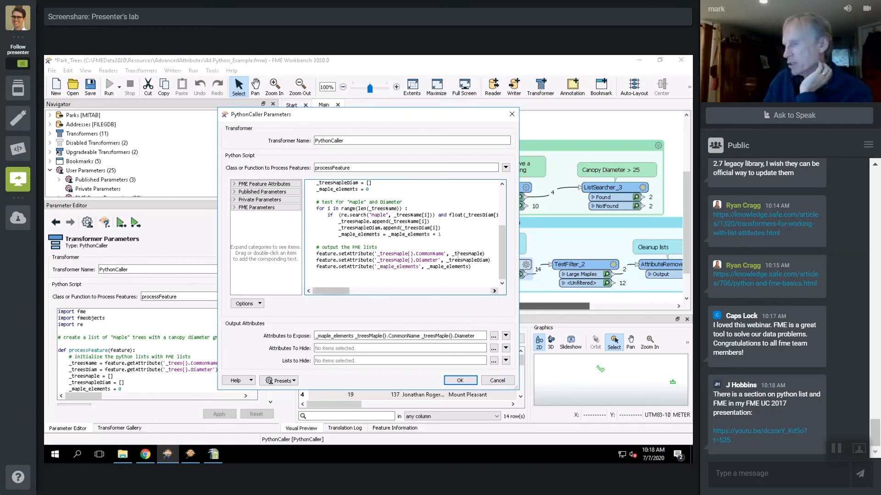
{"action": "left_click", "coordinate": [498, 379]}
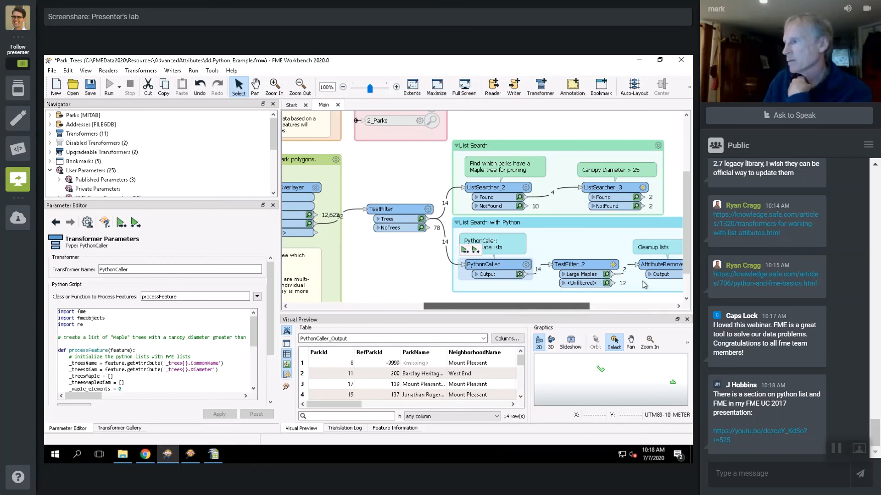
Step: Compare the parameter summary of ListSearcher_3 with that of the PythonCaller on the canvas
{"action": "mouse_move", "coordinate": [662, 268]}
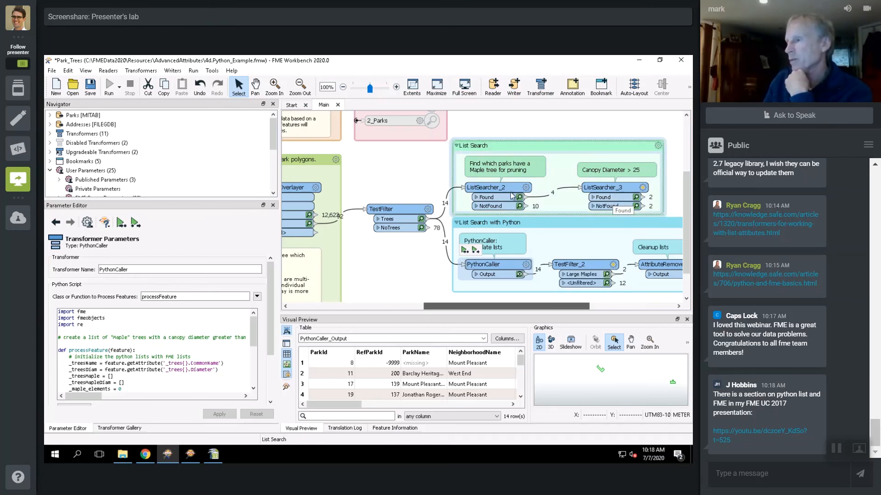
{"action": "mouse_move", "coordinate": [609, 195]}
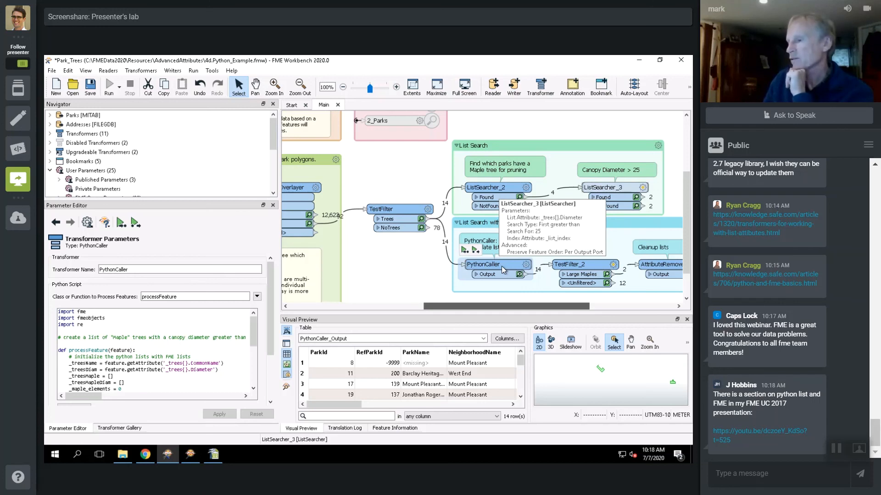
{"action": "mouse_move", "coordinate": [502, 266]}
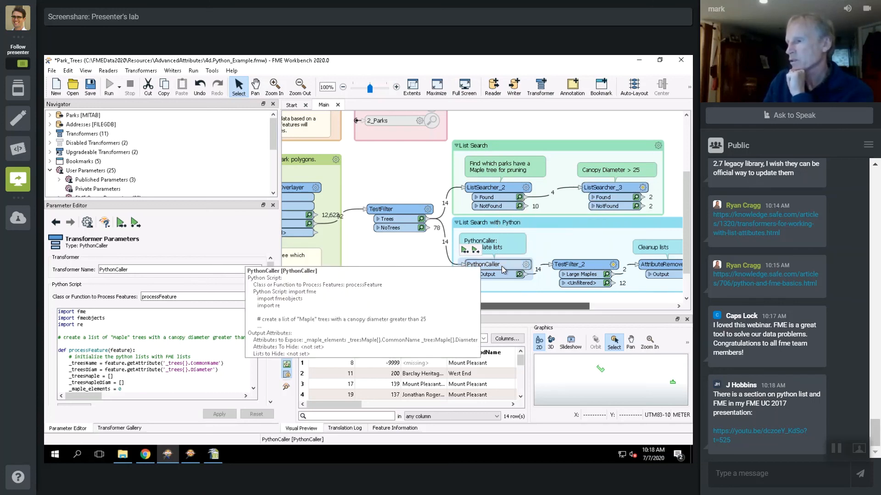